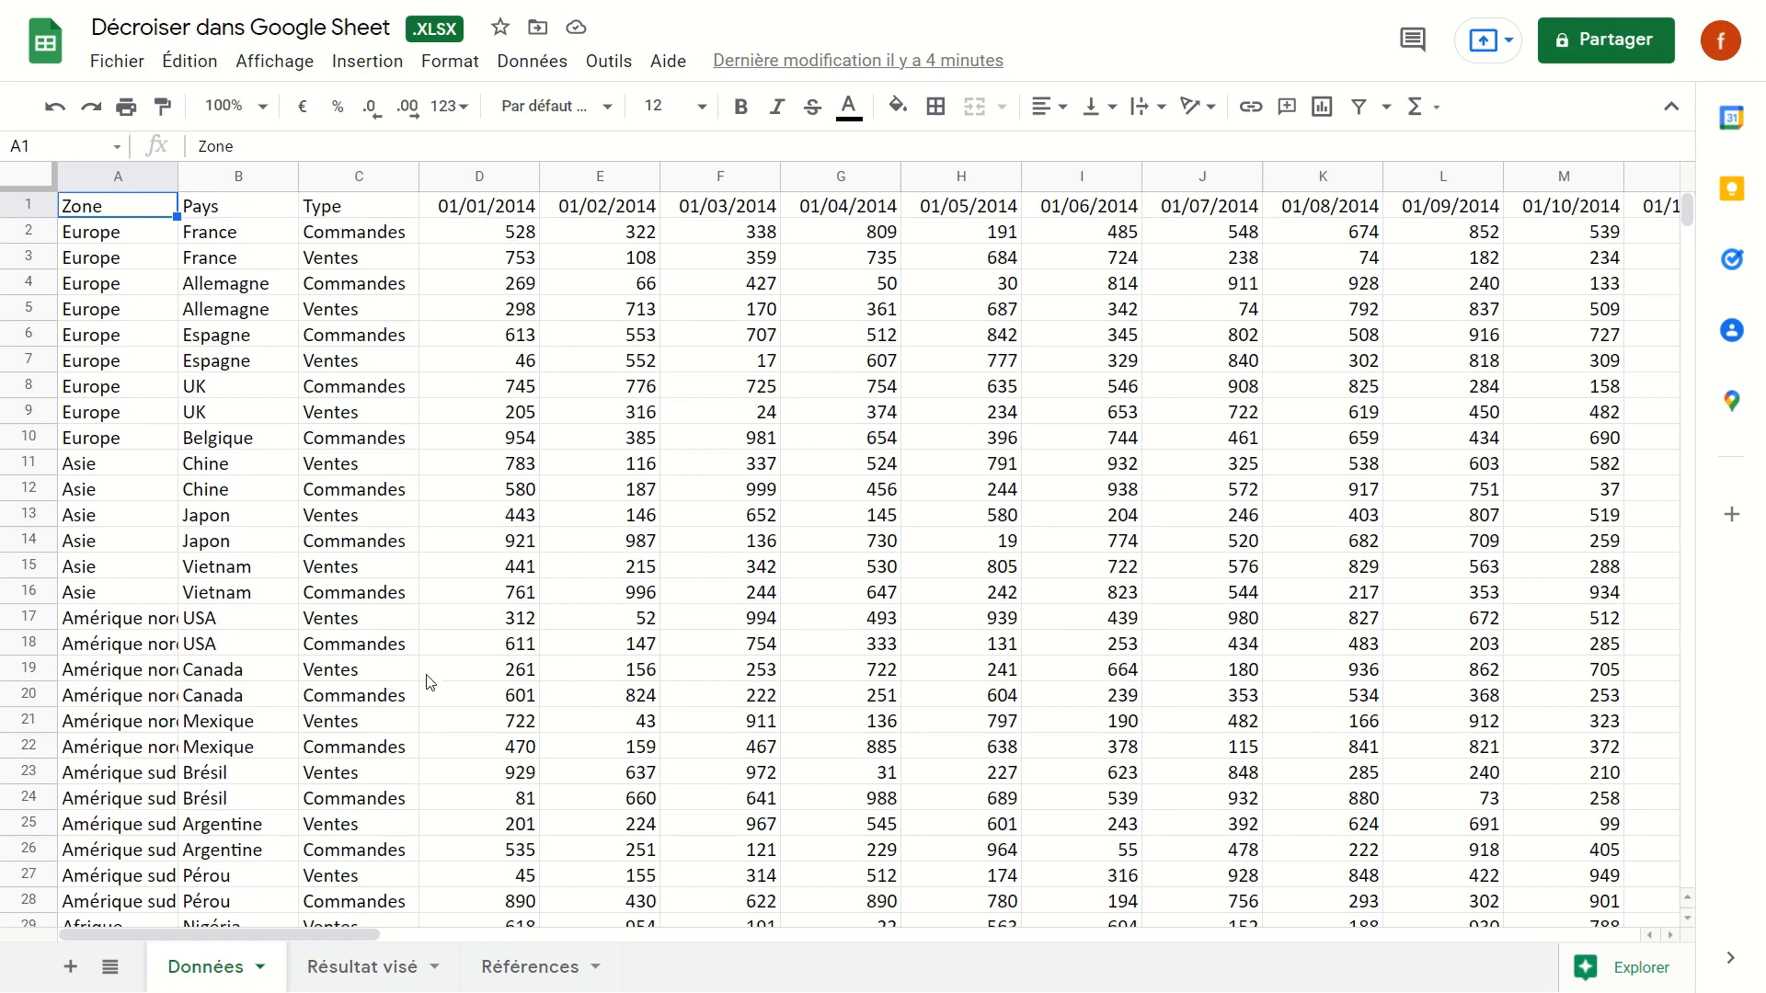
# - Review the target layout on the Résultat visé sheet, then examine the label columns, date headers and values on the Données sheet
pyautogui.click(368, 967)
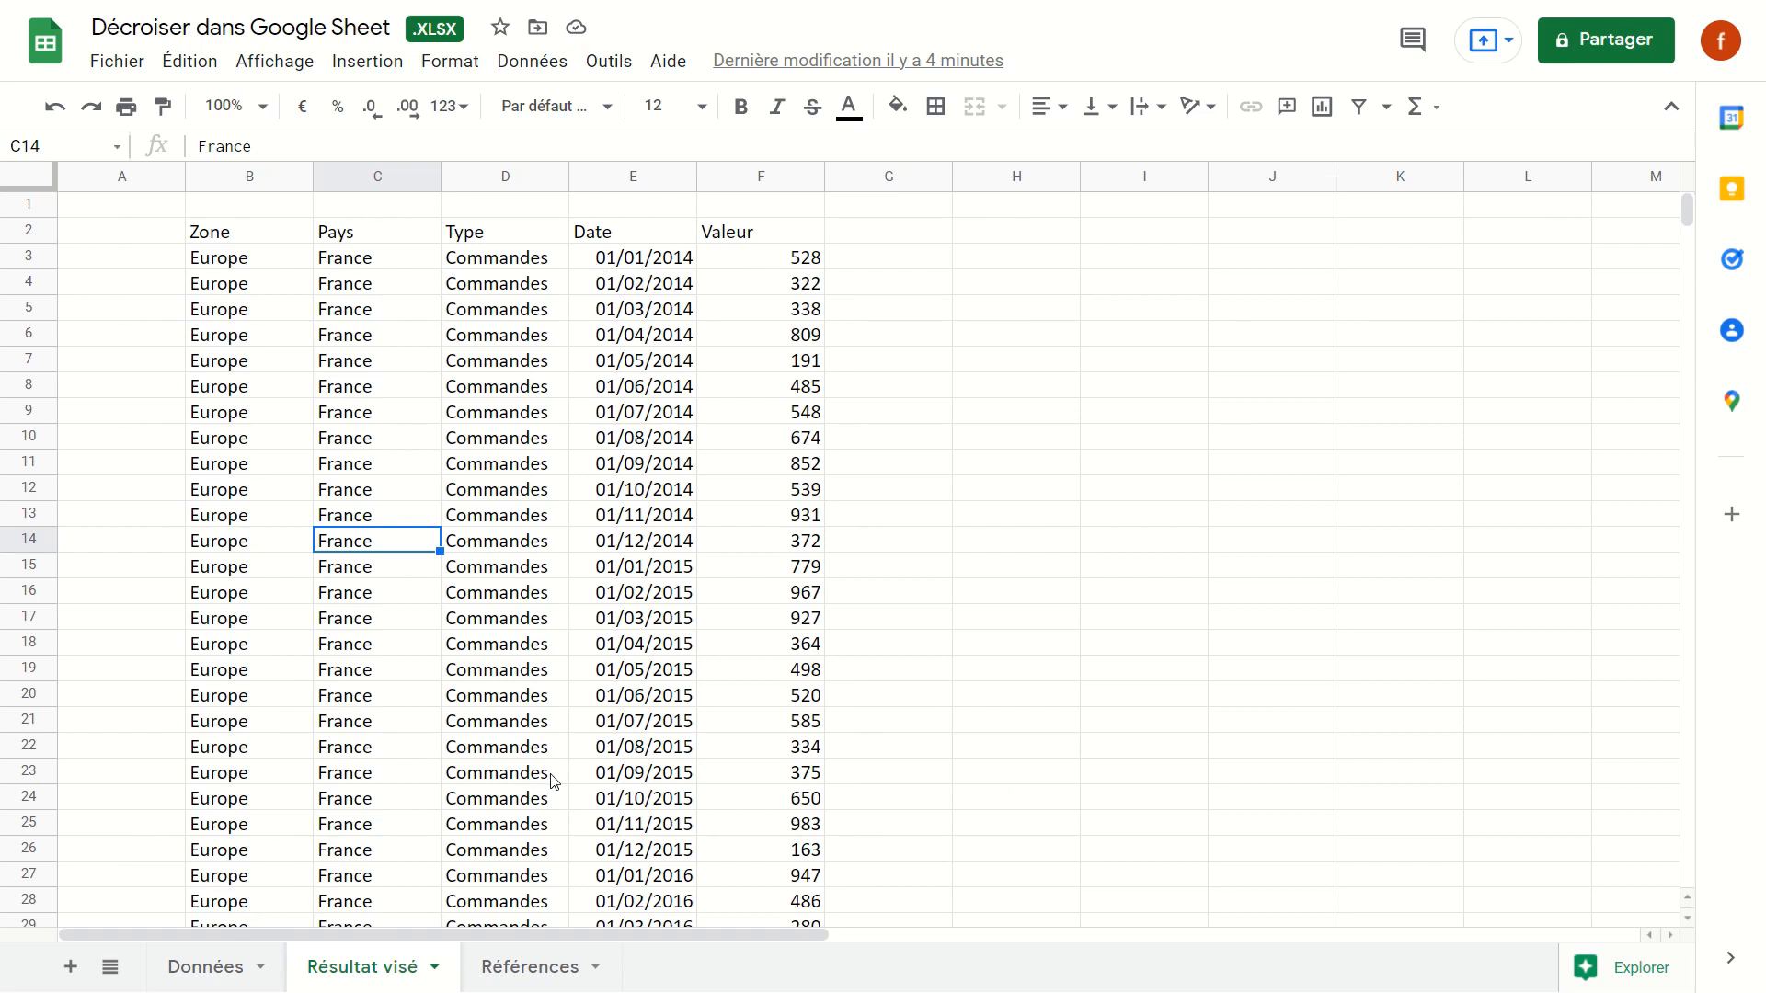
pyautogui.click(206, 966)
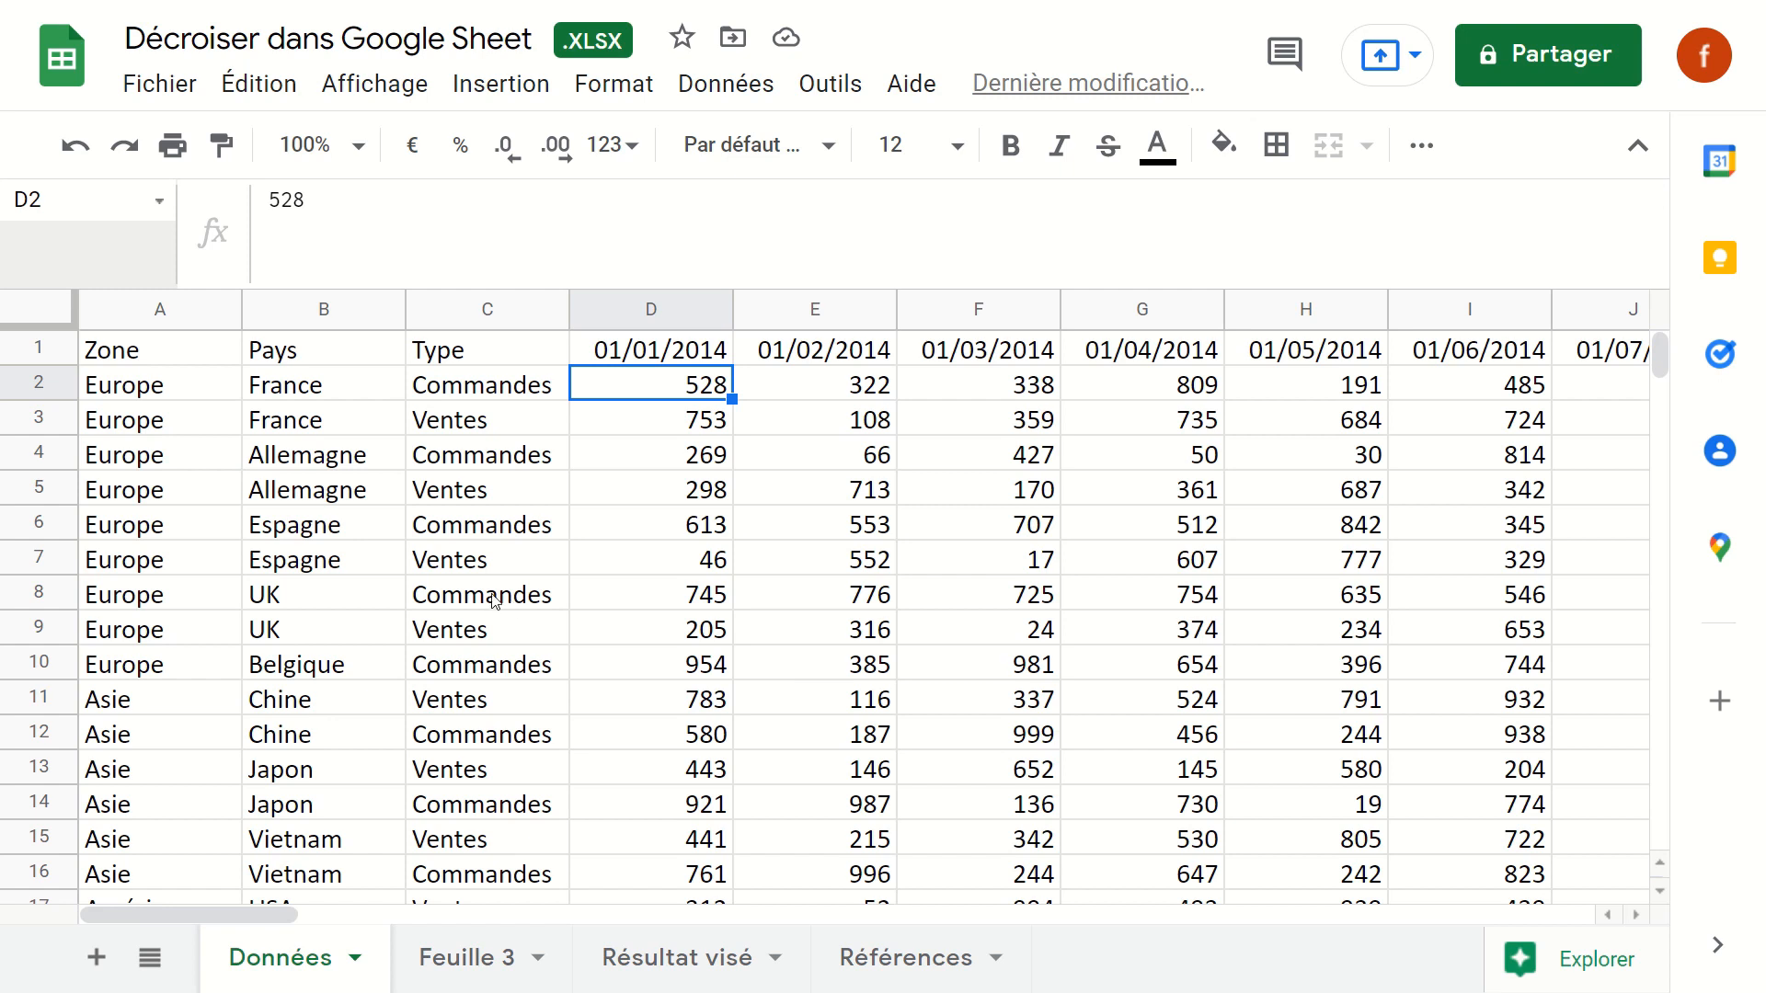
pyautogui.moveTo(152, 401); pyautogui.dragTo(497, 775)
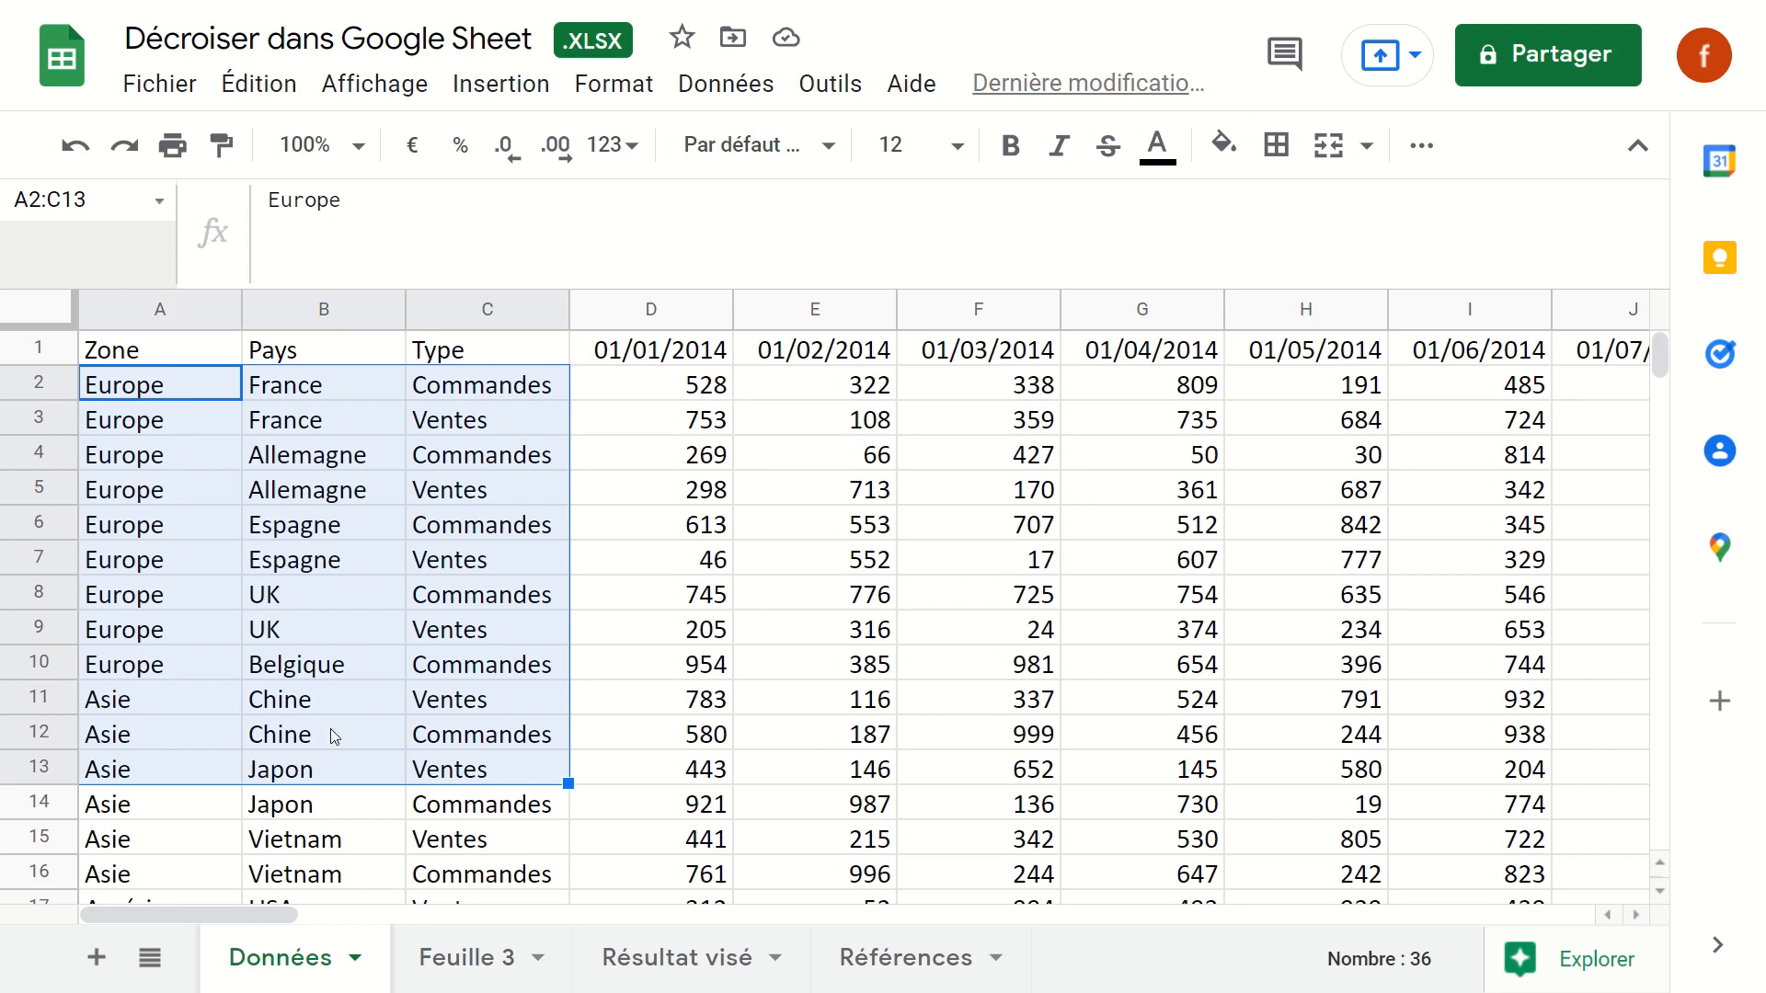
pyautogui.moveTo(667, 360); pyautogui.dragTo(1448, 339)
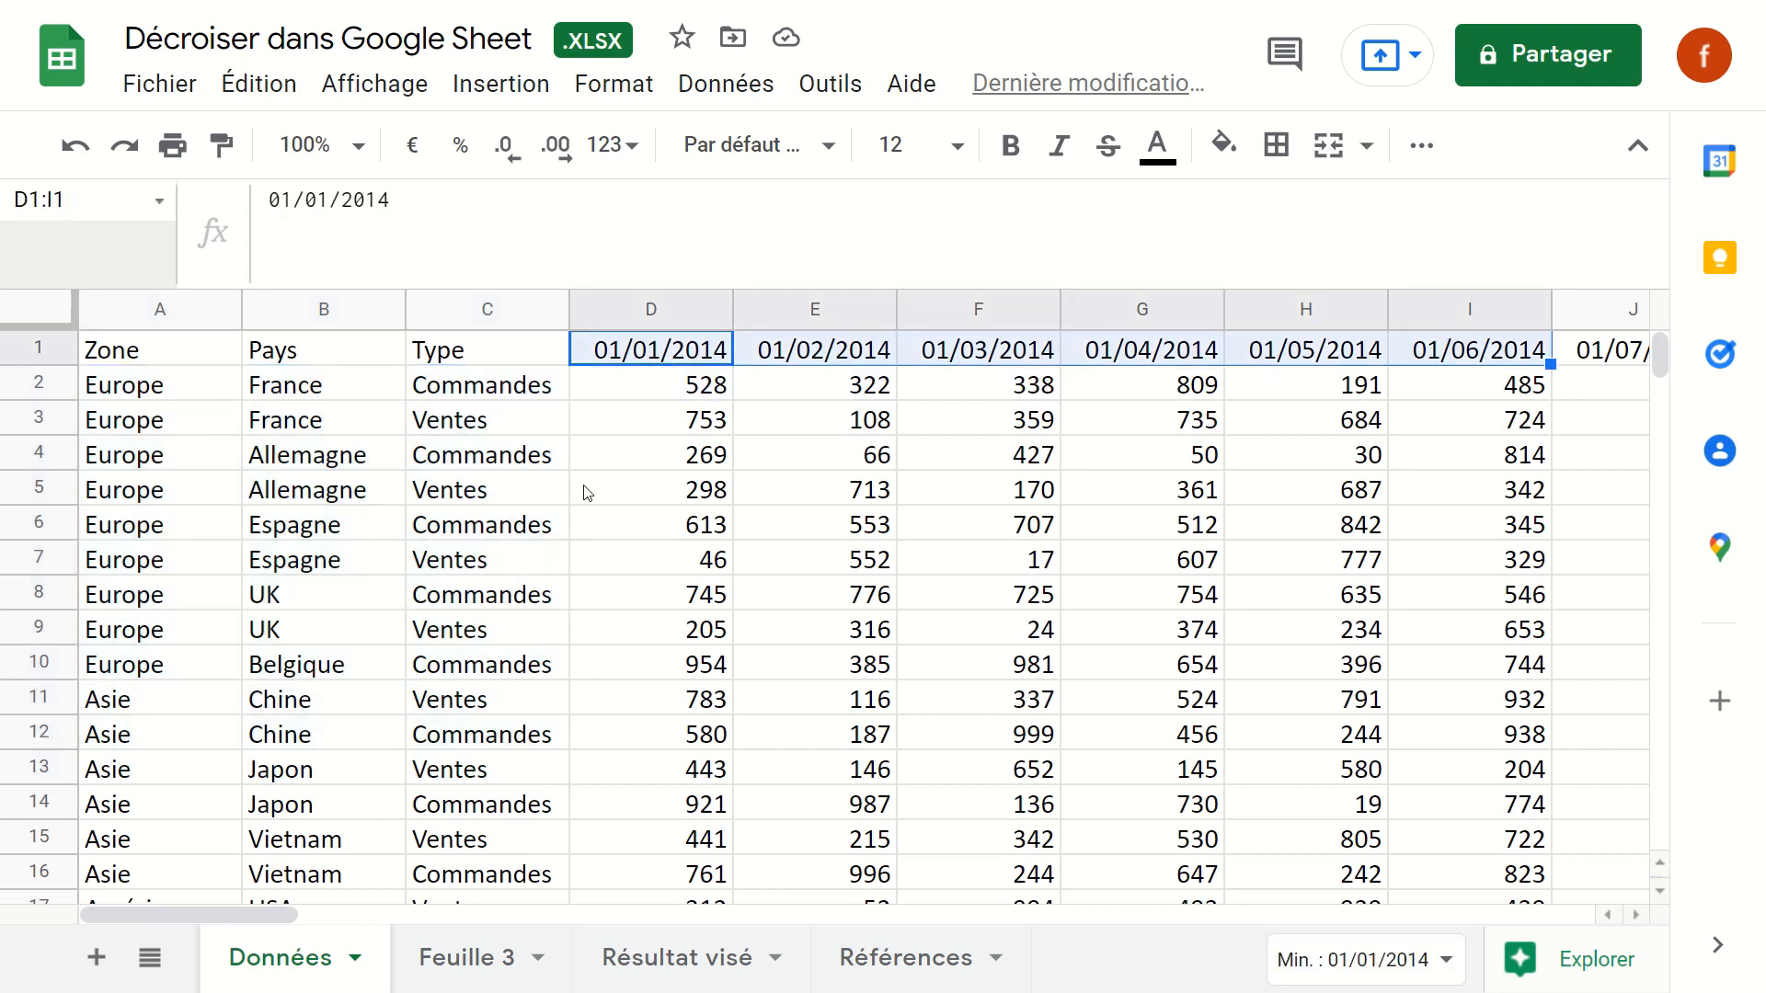
pyautogui.moveTo(651, 391); pyautogui.dragTo(1451, 848)
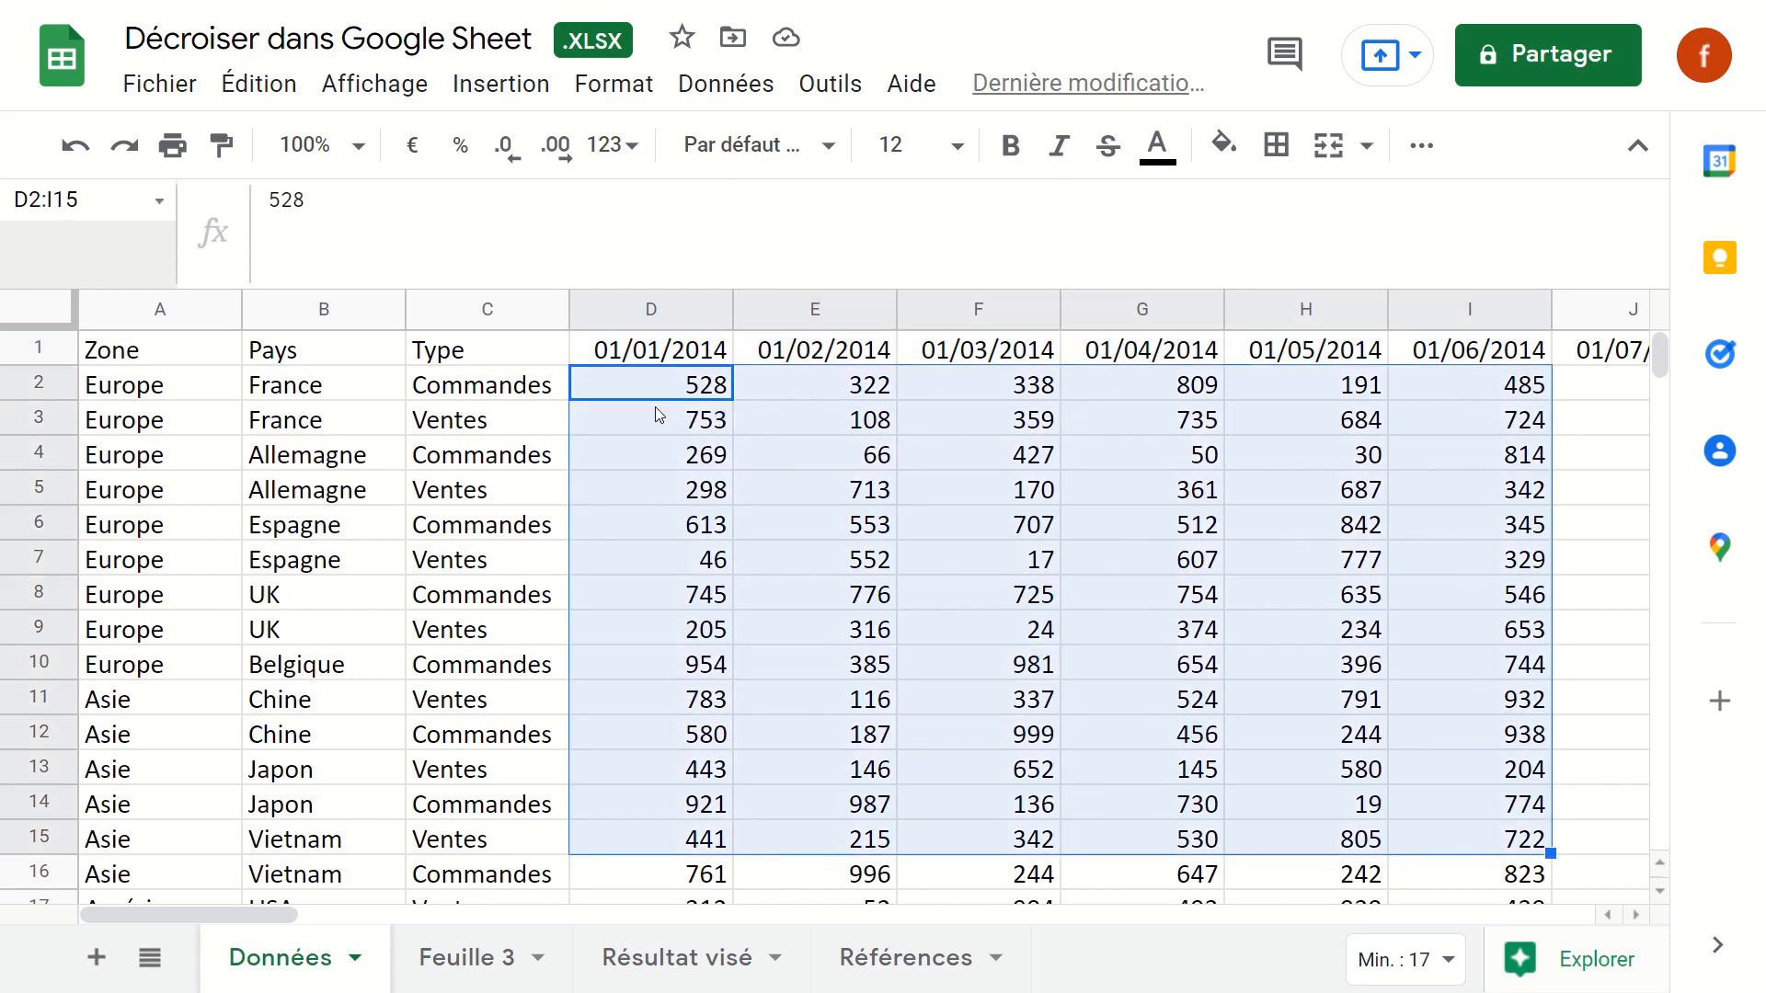
pyautogui.click(620, 383)
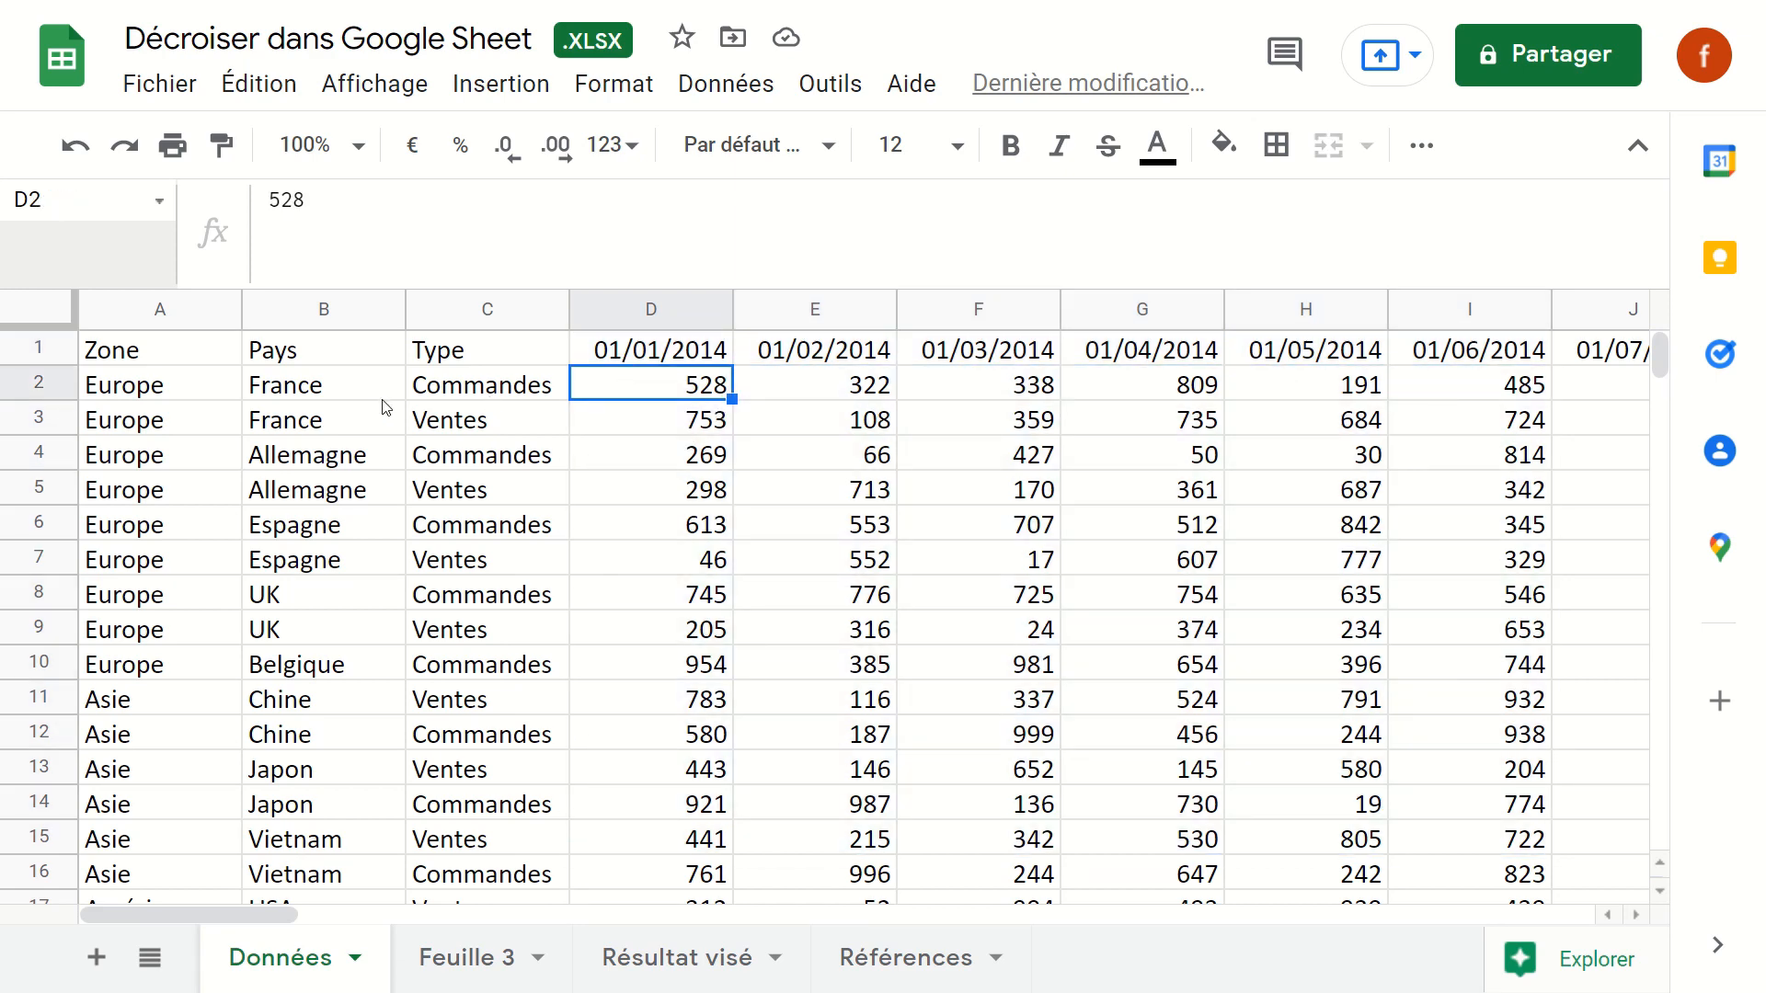
pyautogui.moveTo(158, 385); pyautogui.dragTo(442, 397)
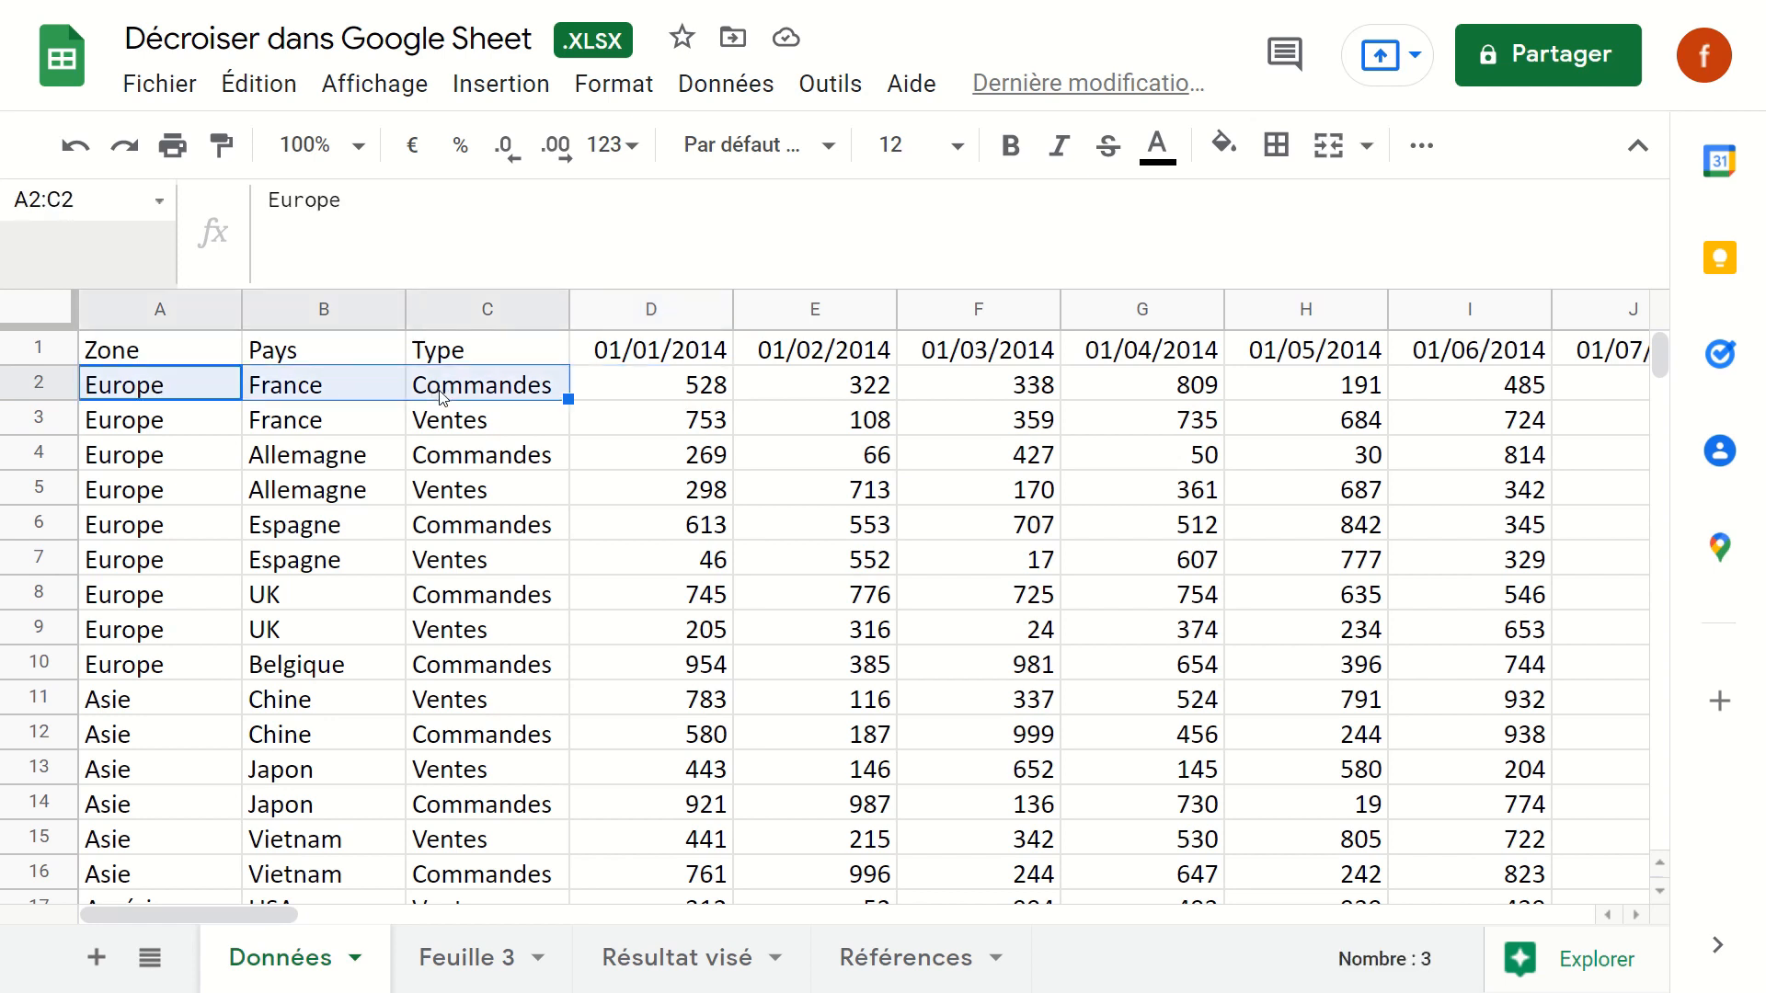
pyautogui.click(712, 387)
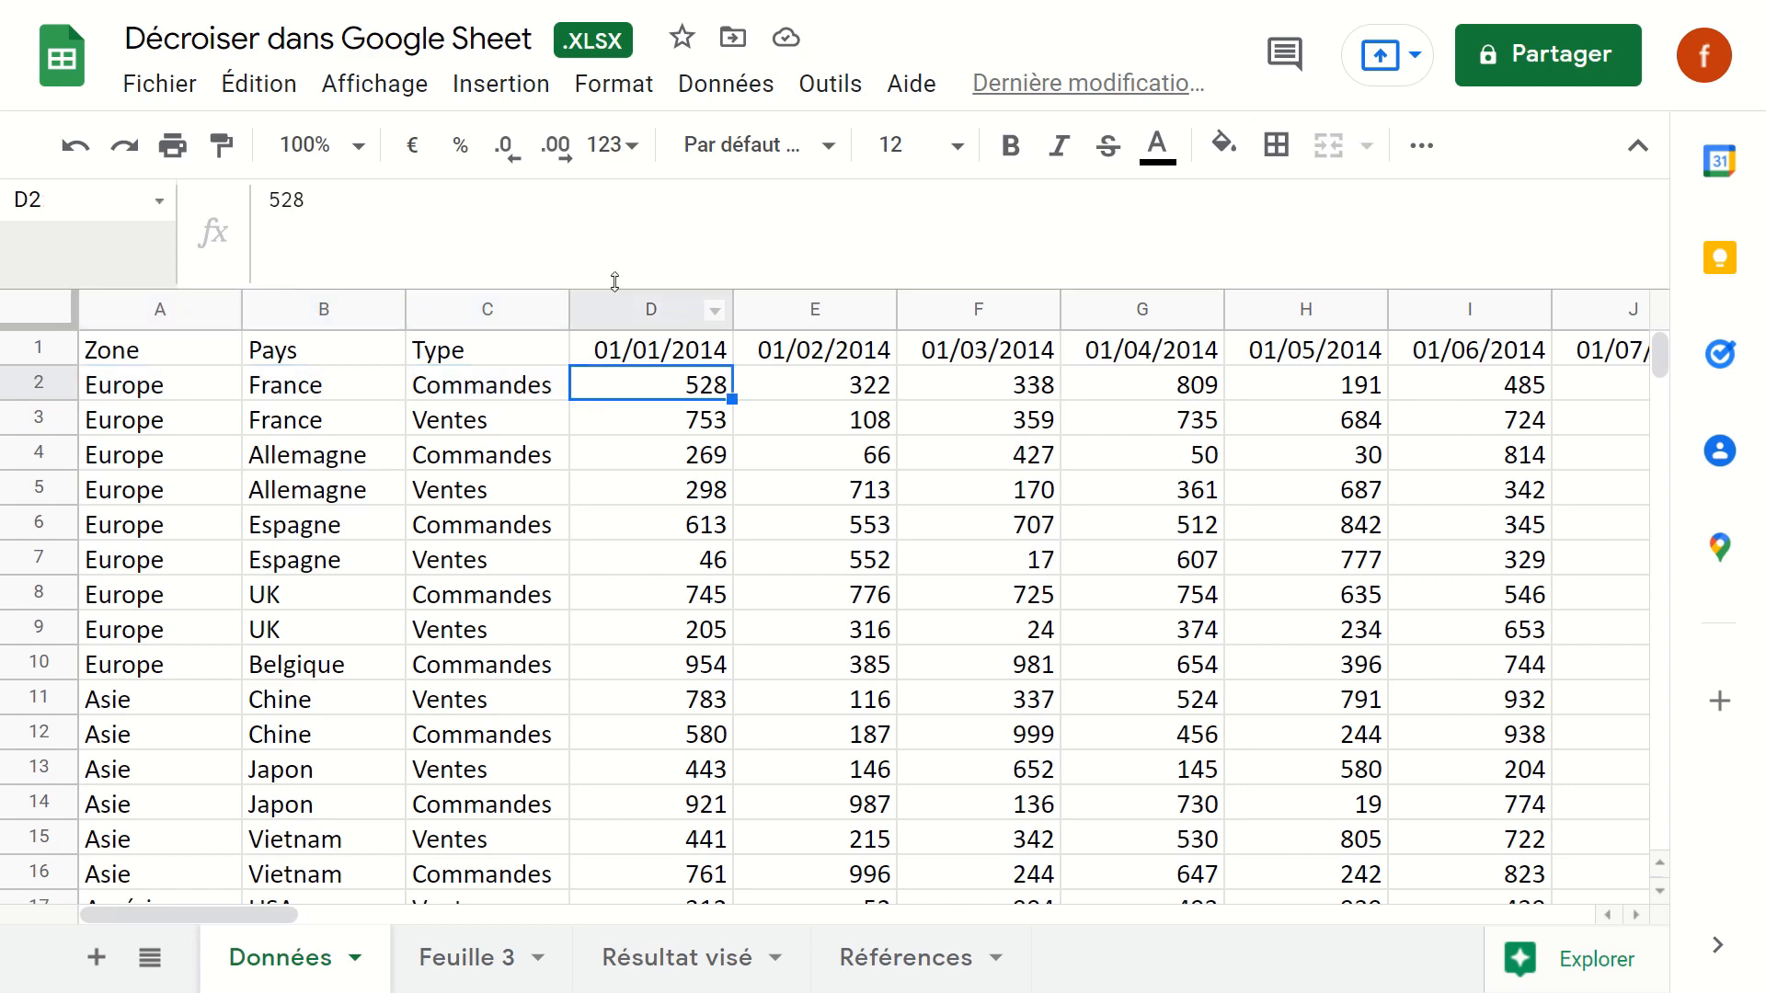
# - Insert an empty column before the 01/01/2014 column on the Données sheet
pyautogui.click(617, 313)
pyautogui.rightClick(616, 314)
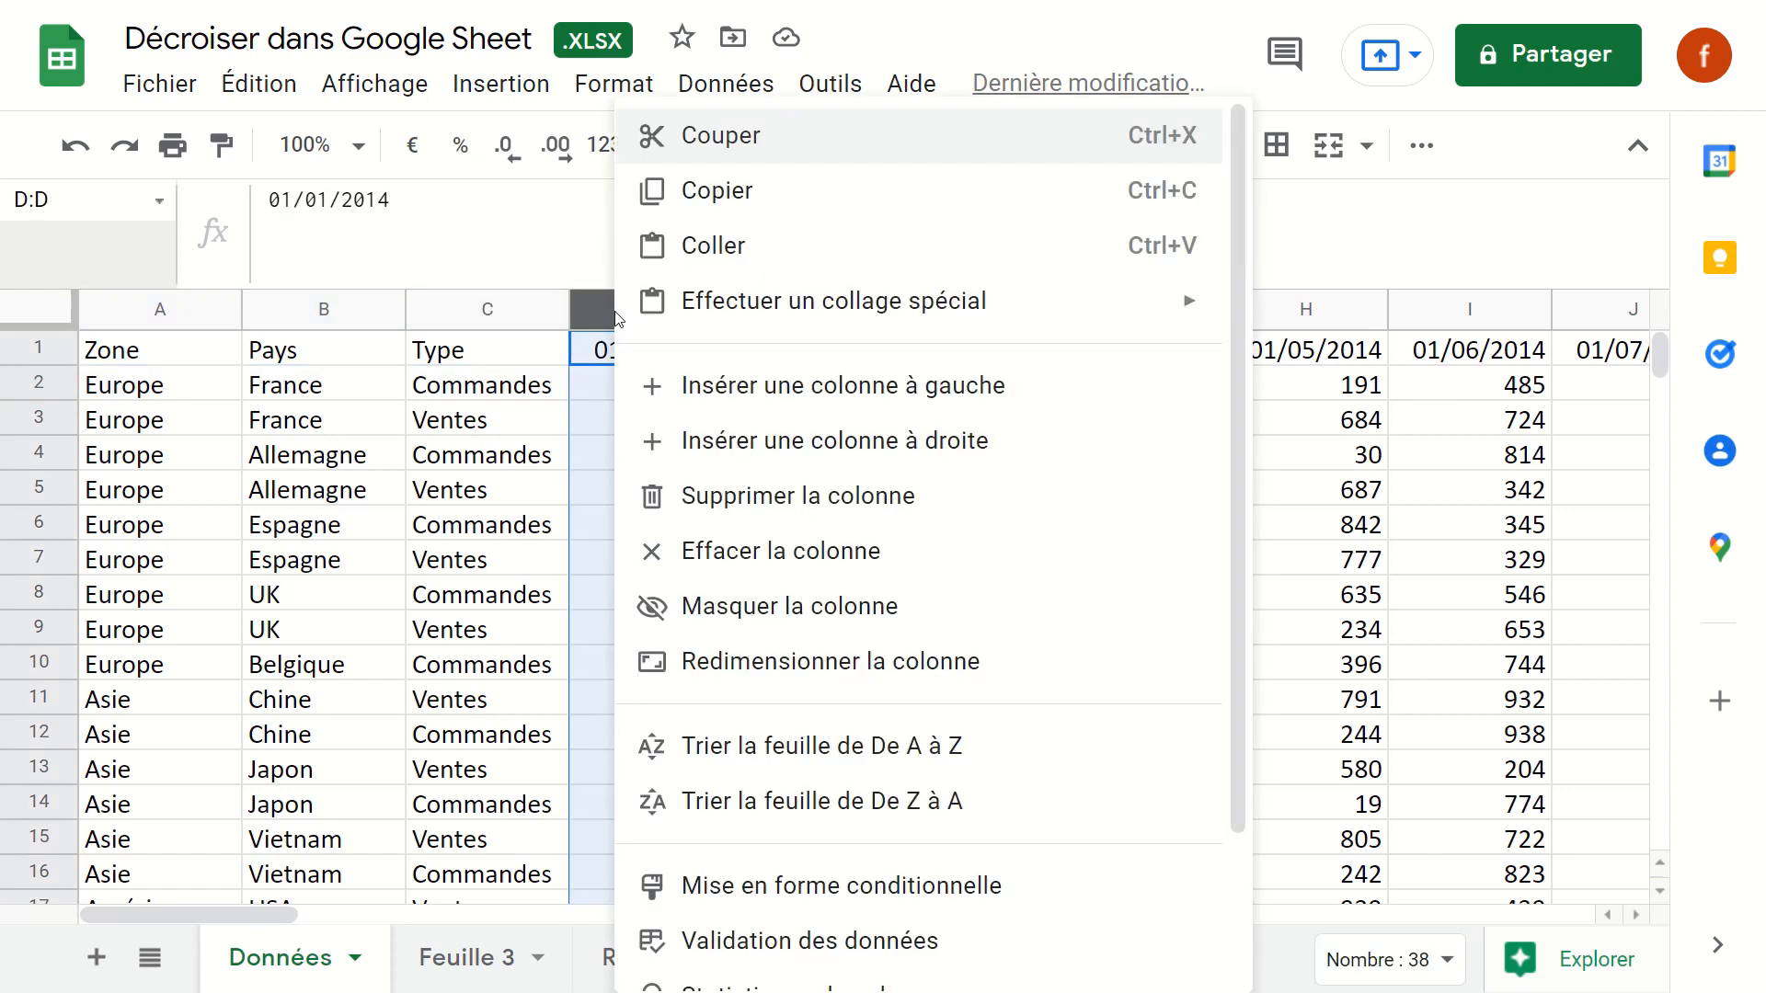
pyautogui.click(704, 380)
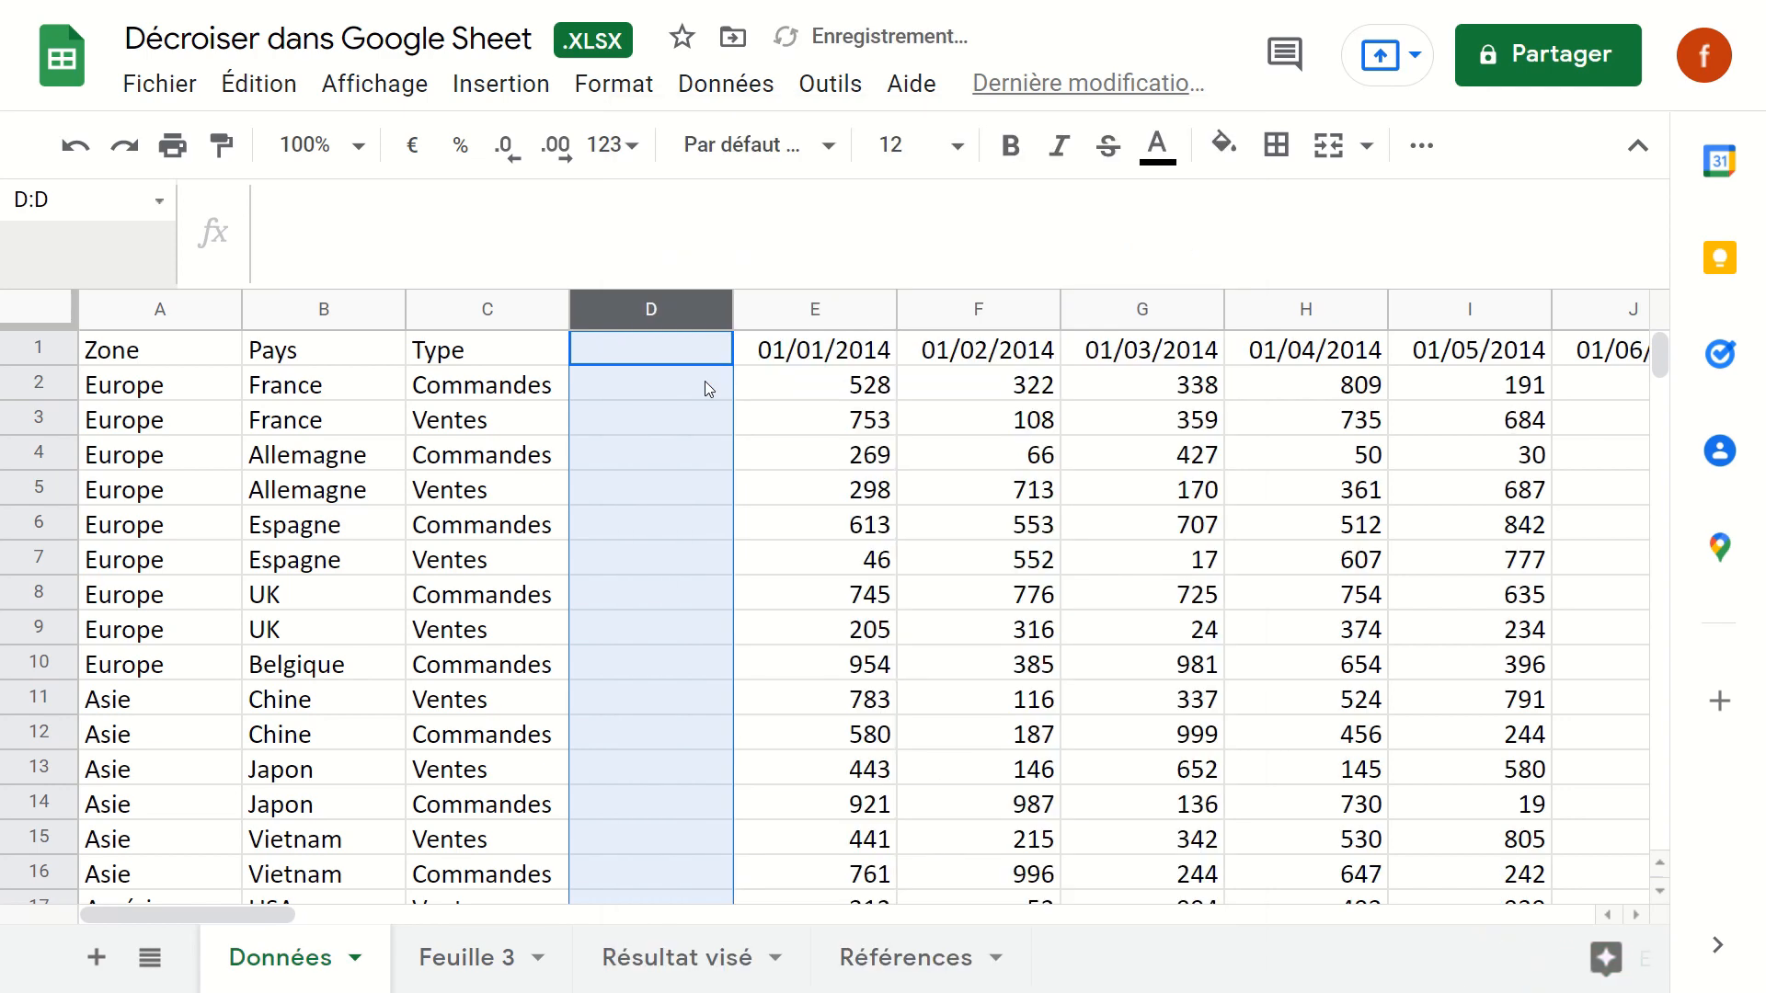
# - Enter the formula =JOIN("|";A2:C2) in cell D2 to combine zone, country and type
pyautogui.click(648, 384)
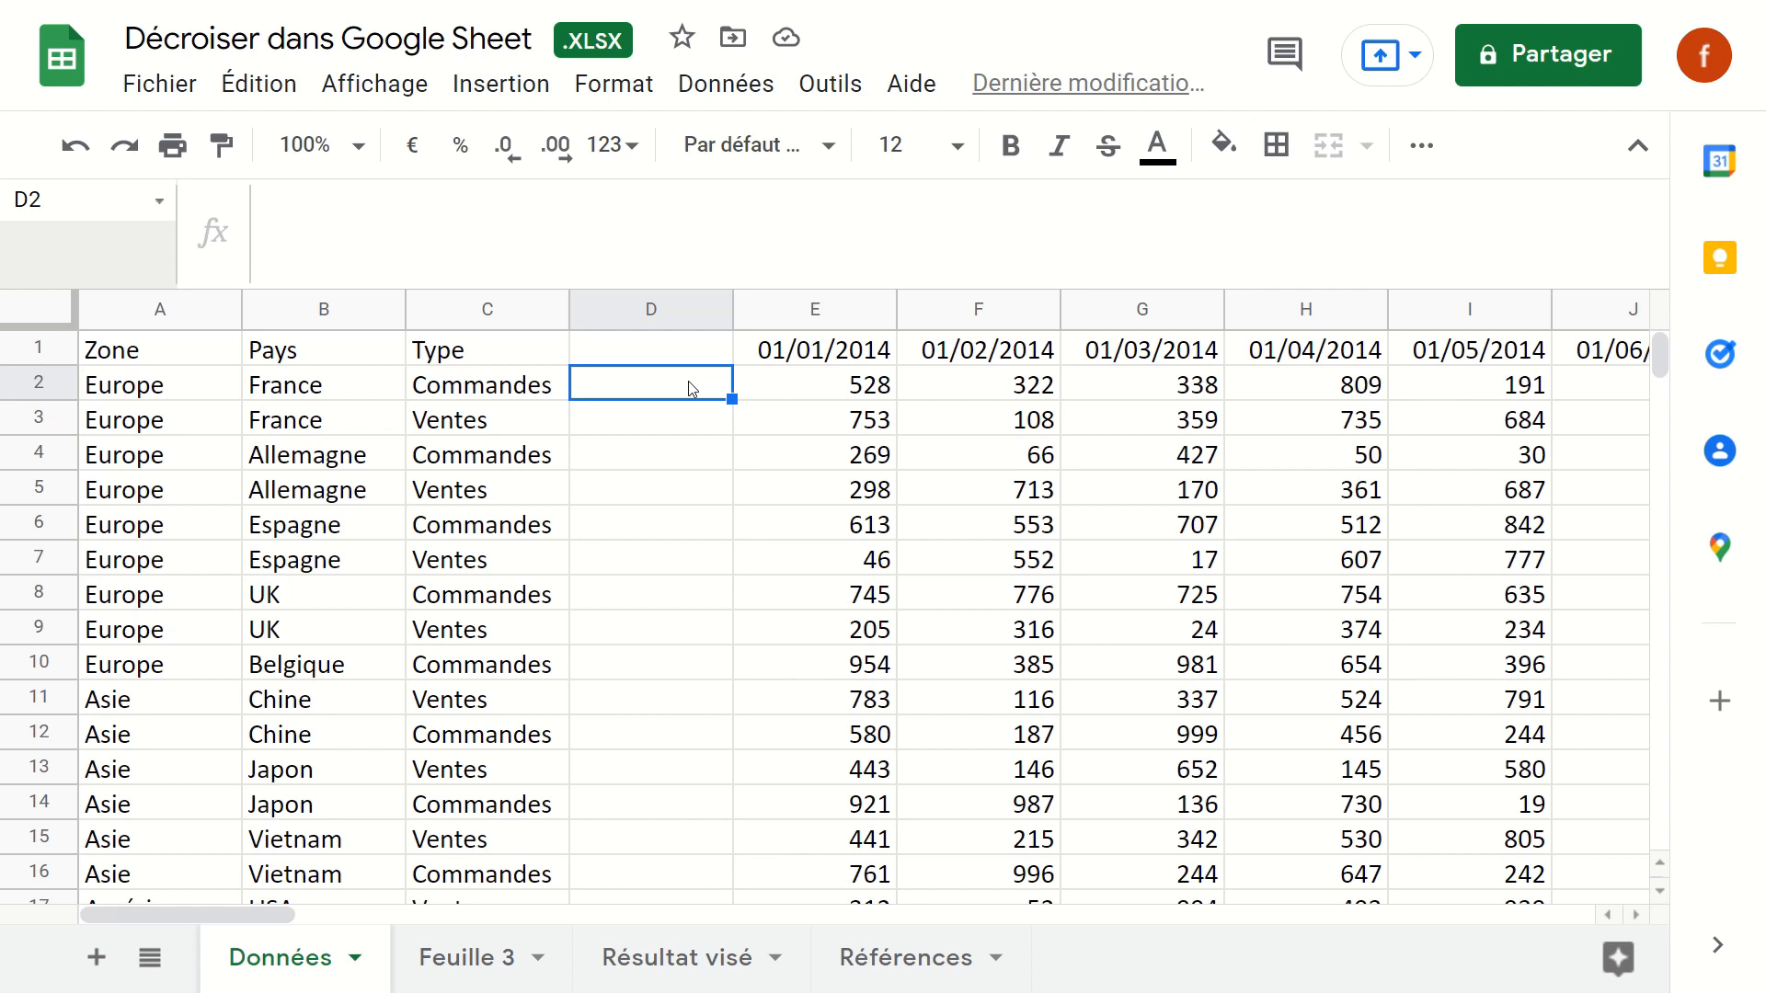
pyautogui.write('=join')
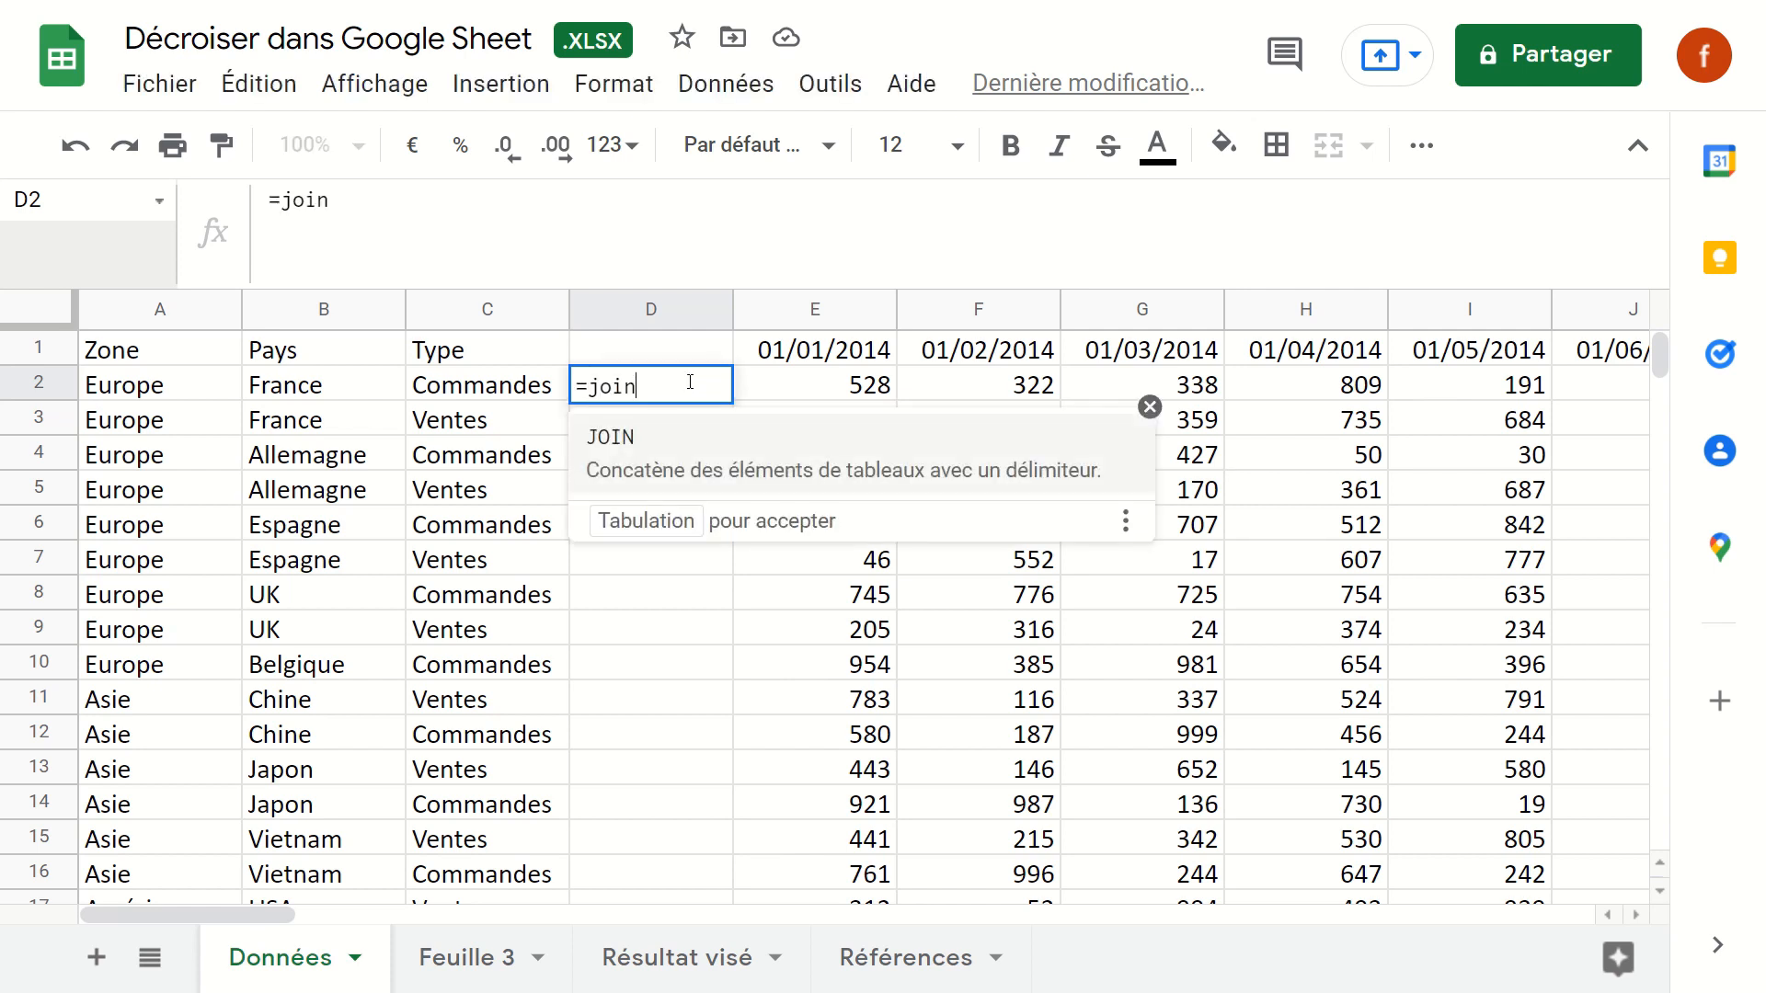
pyautogui.press('Tab')
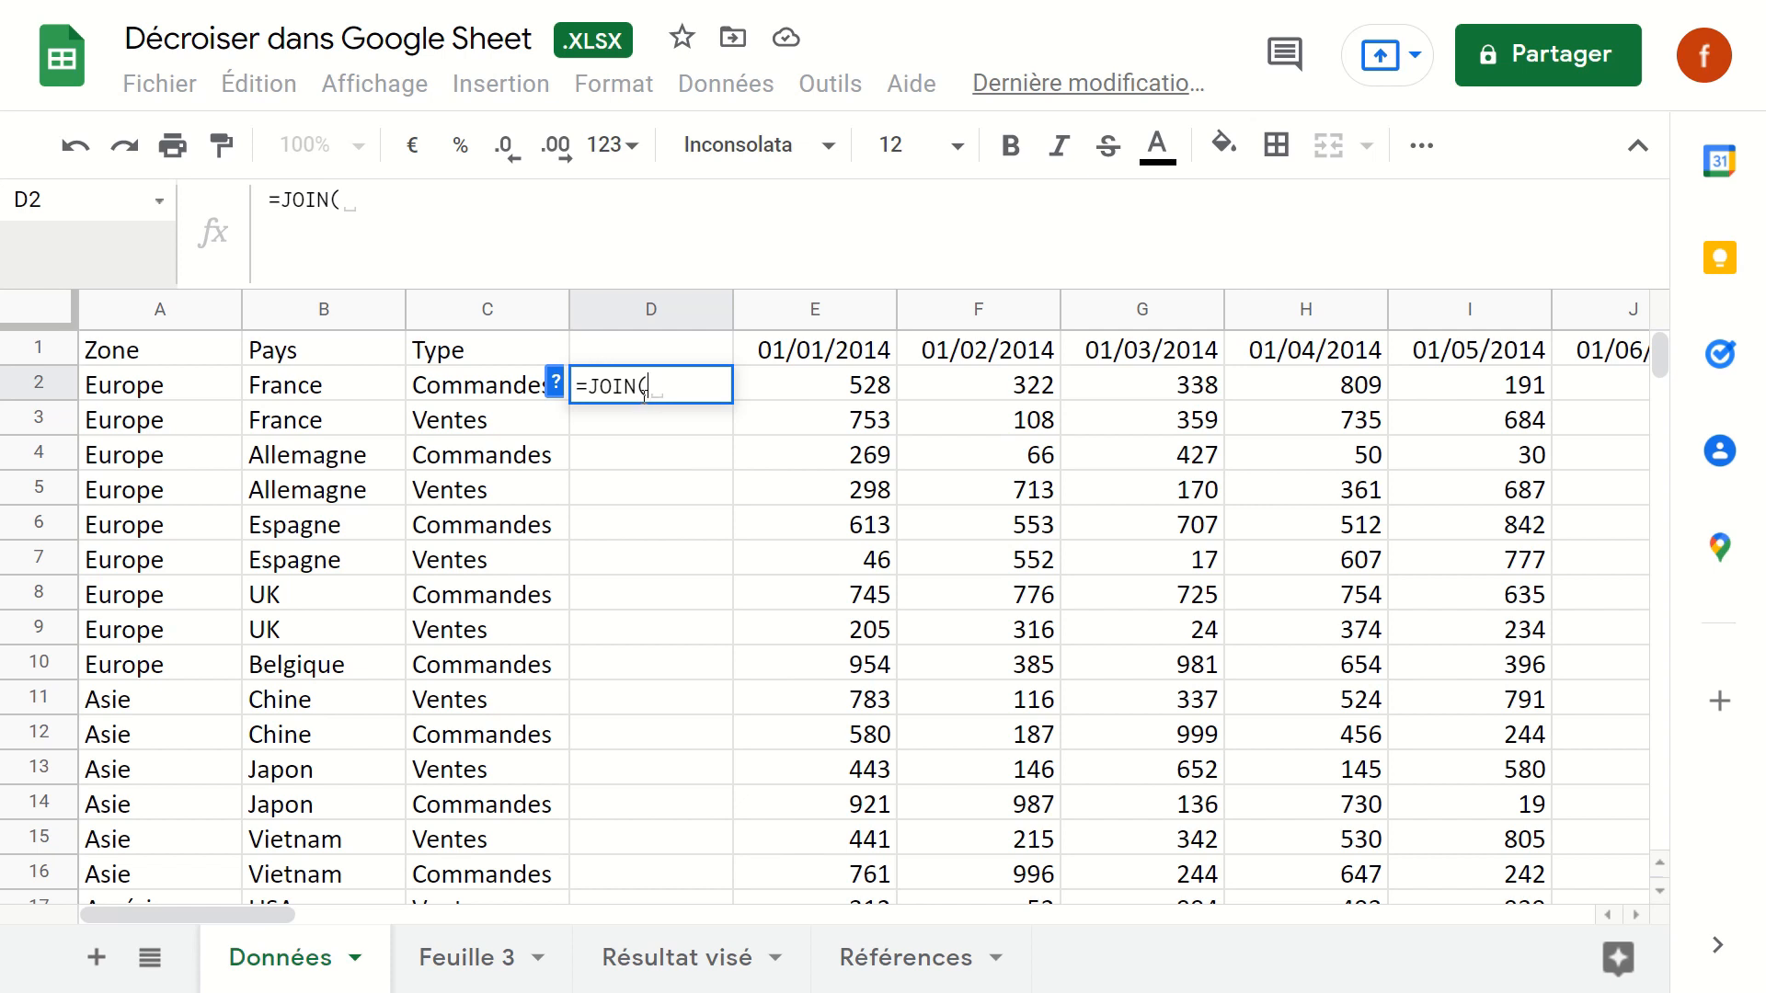
pyautogui.write('"')
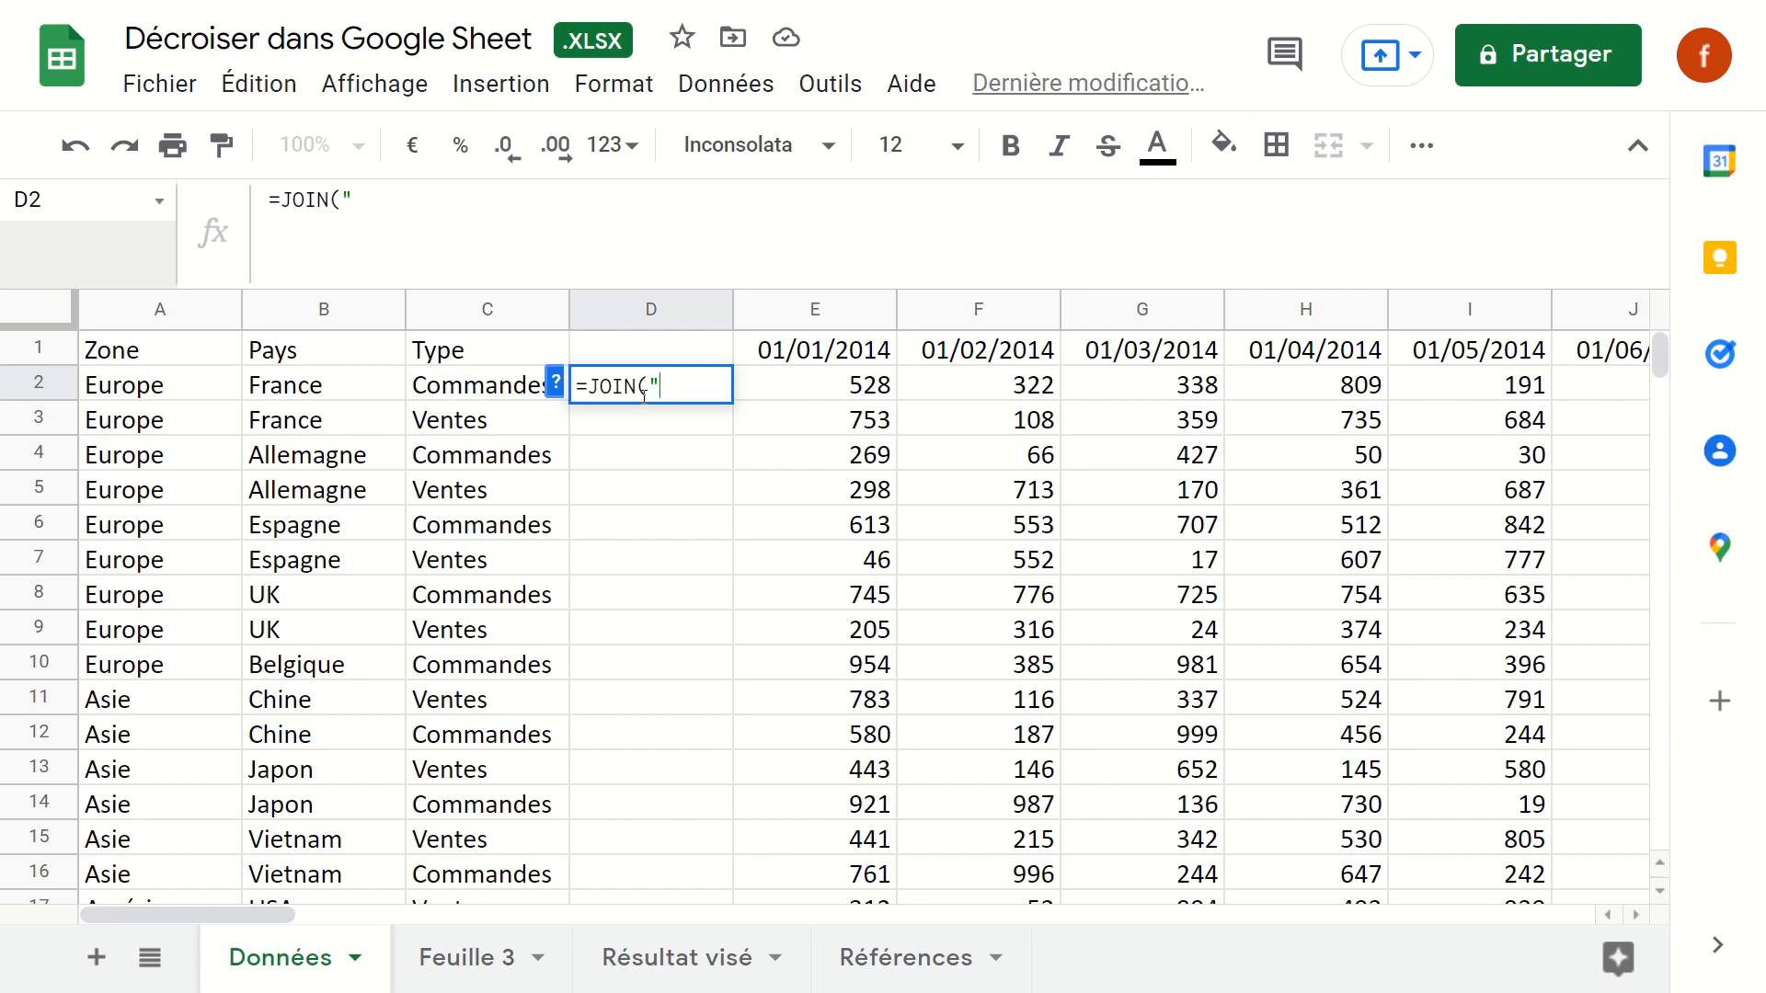
pyautogui.write('|')
pyautogui.write(';')
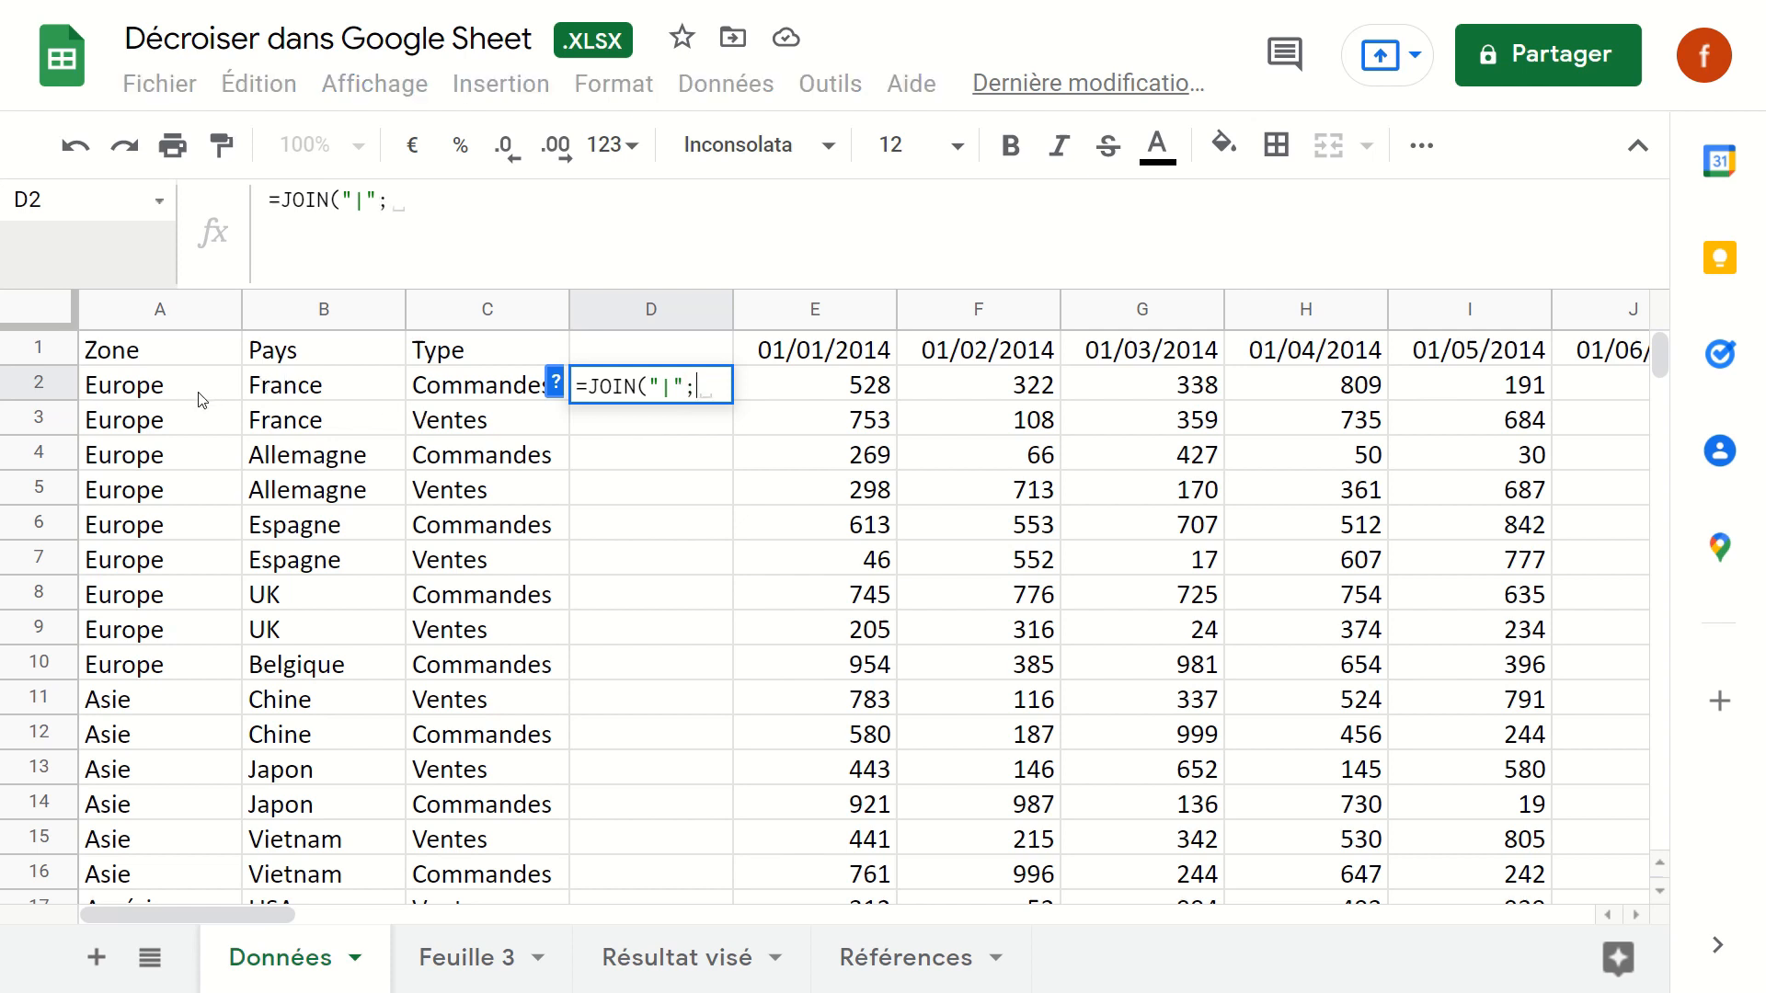
pyautogui.moveTo(201, 399); pyautogui.dragTo(464, 384)
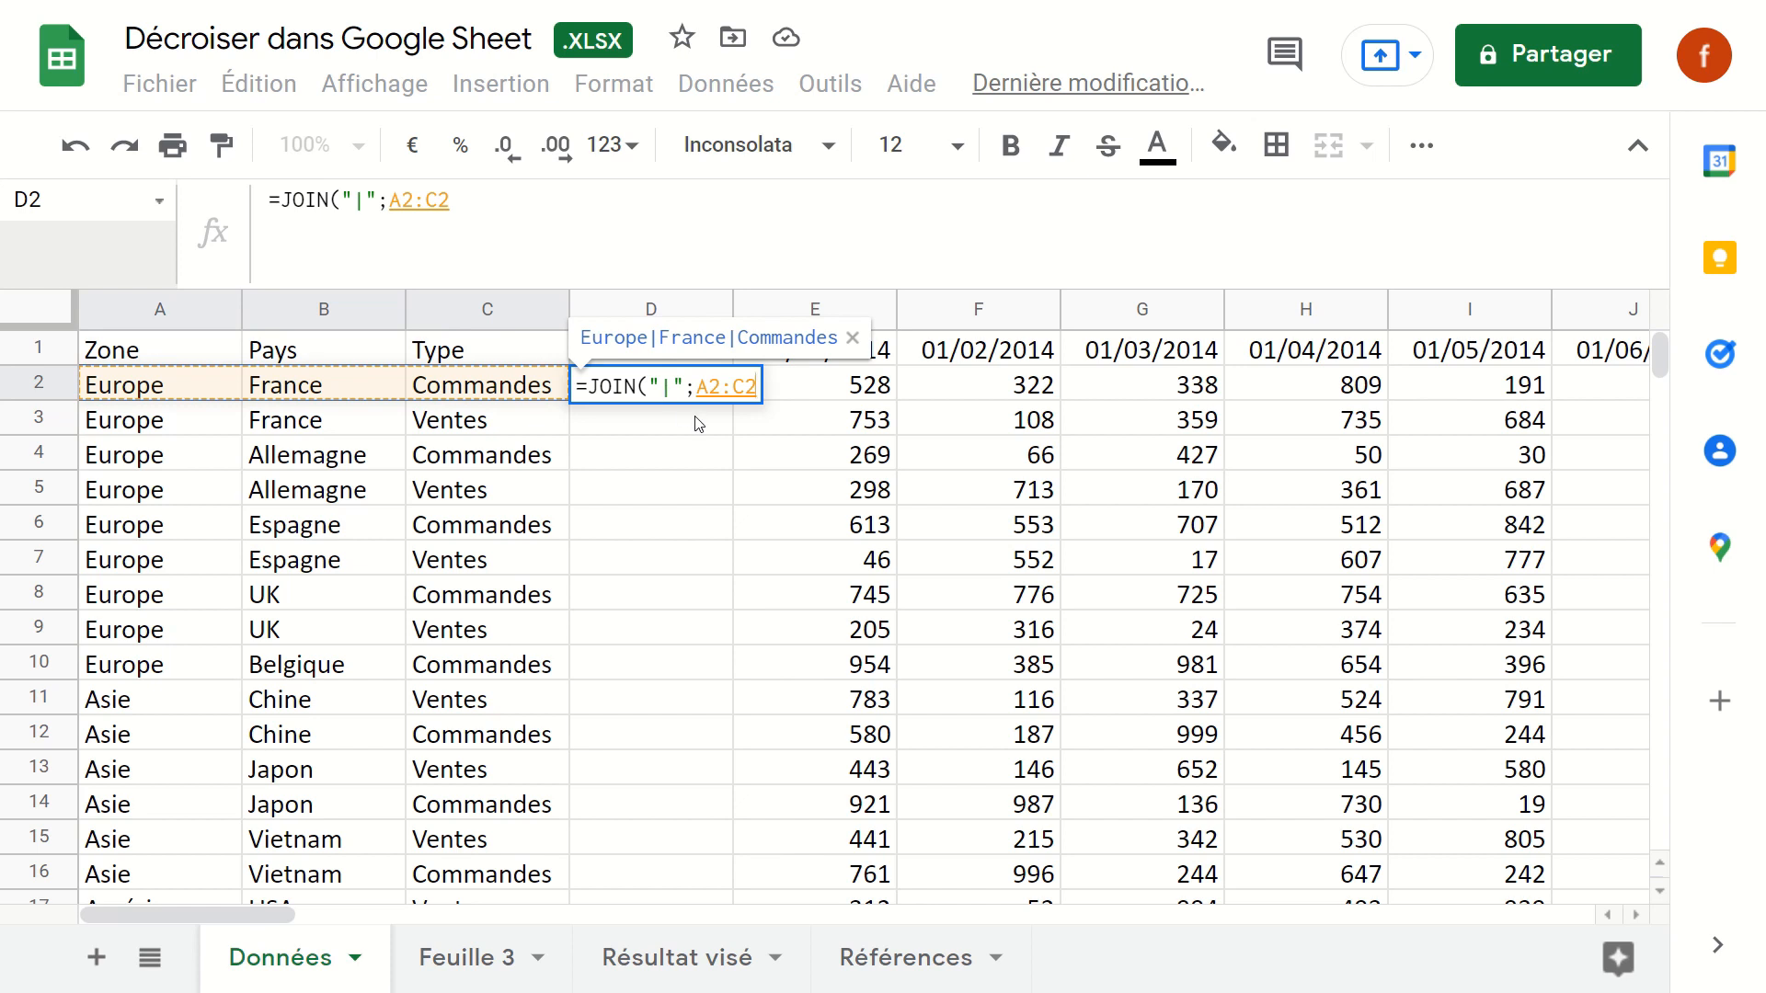
pyautogui.press('Return')
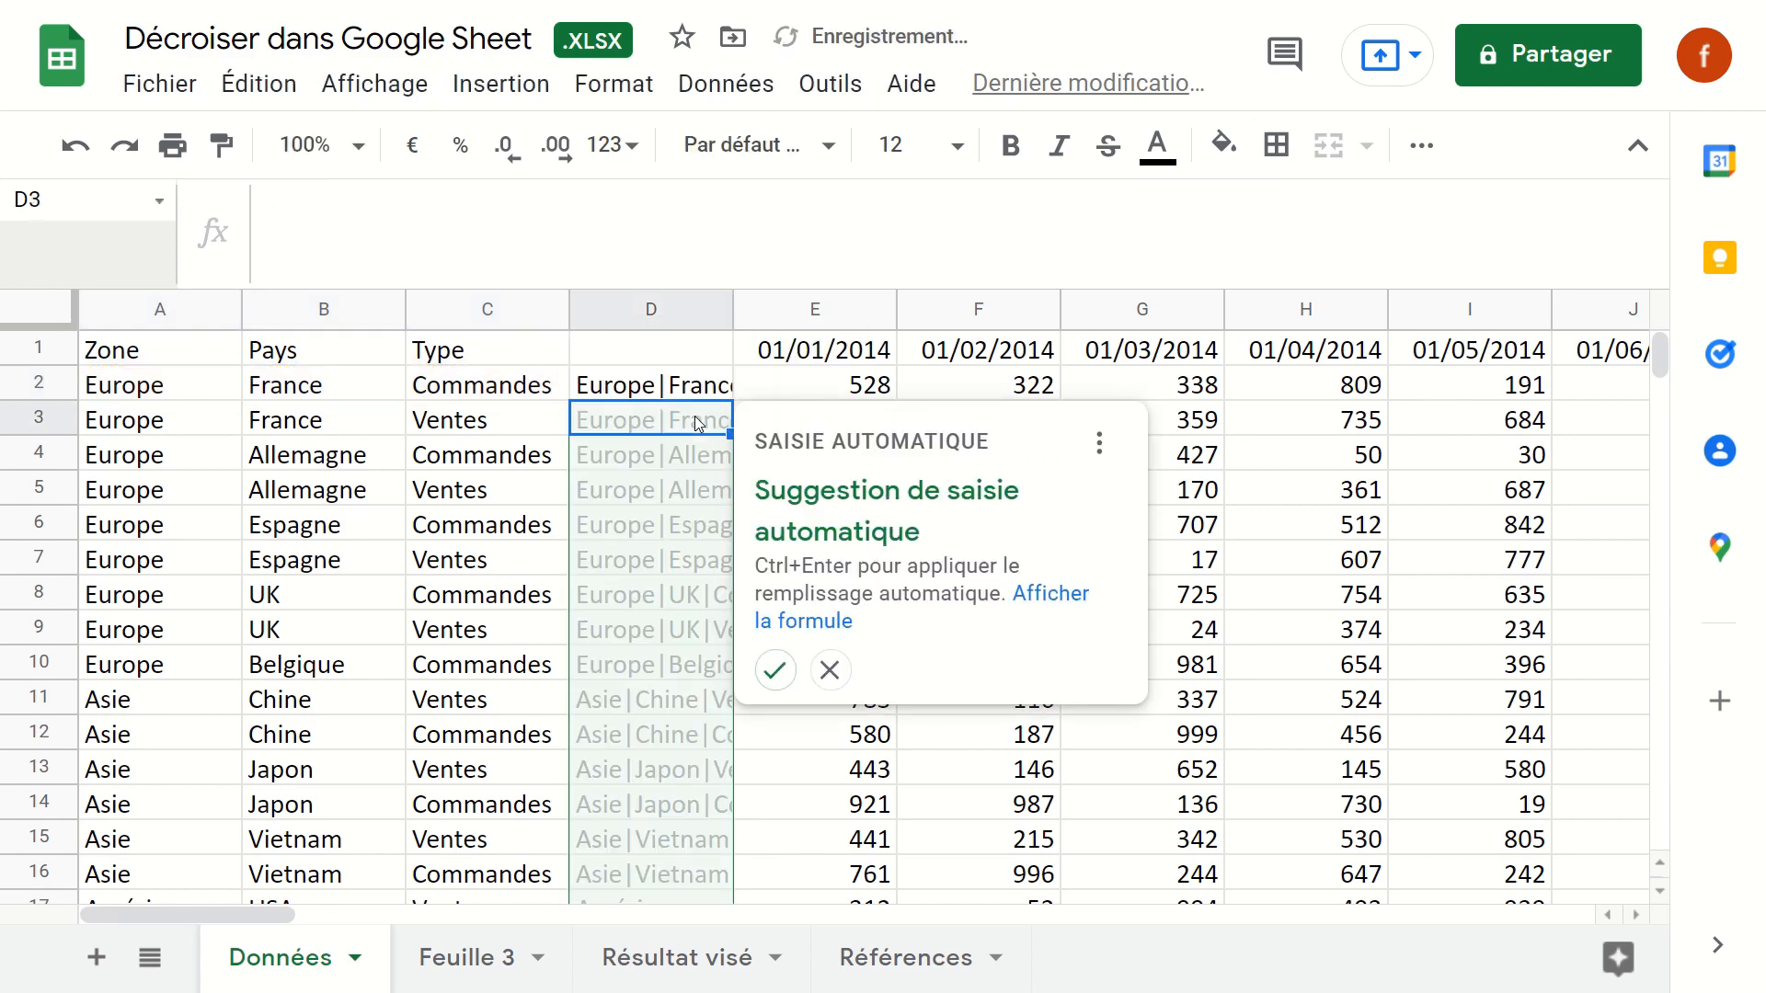
# - Accept the suggested autofill of the JOIN formula down column D and widen that column
pyautogui.click(777, 671)
pyautogui.click(657, 490)
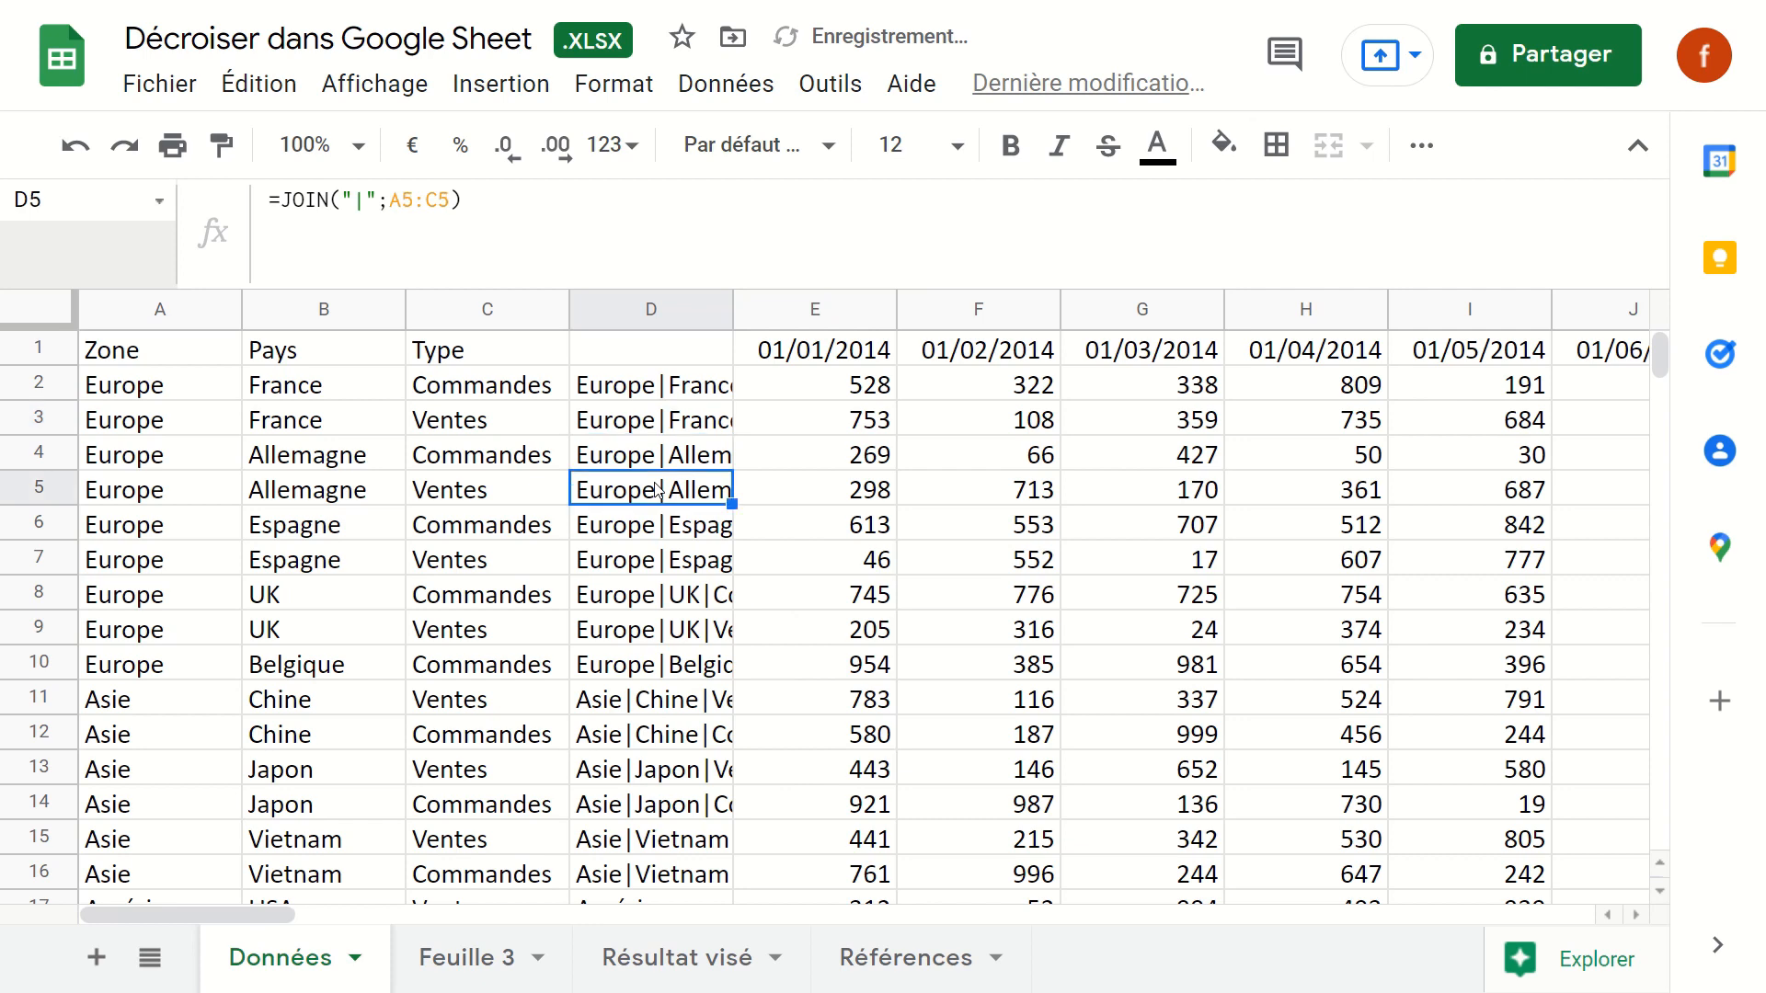
pyautogui.hscroll(1, 656, 490)
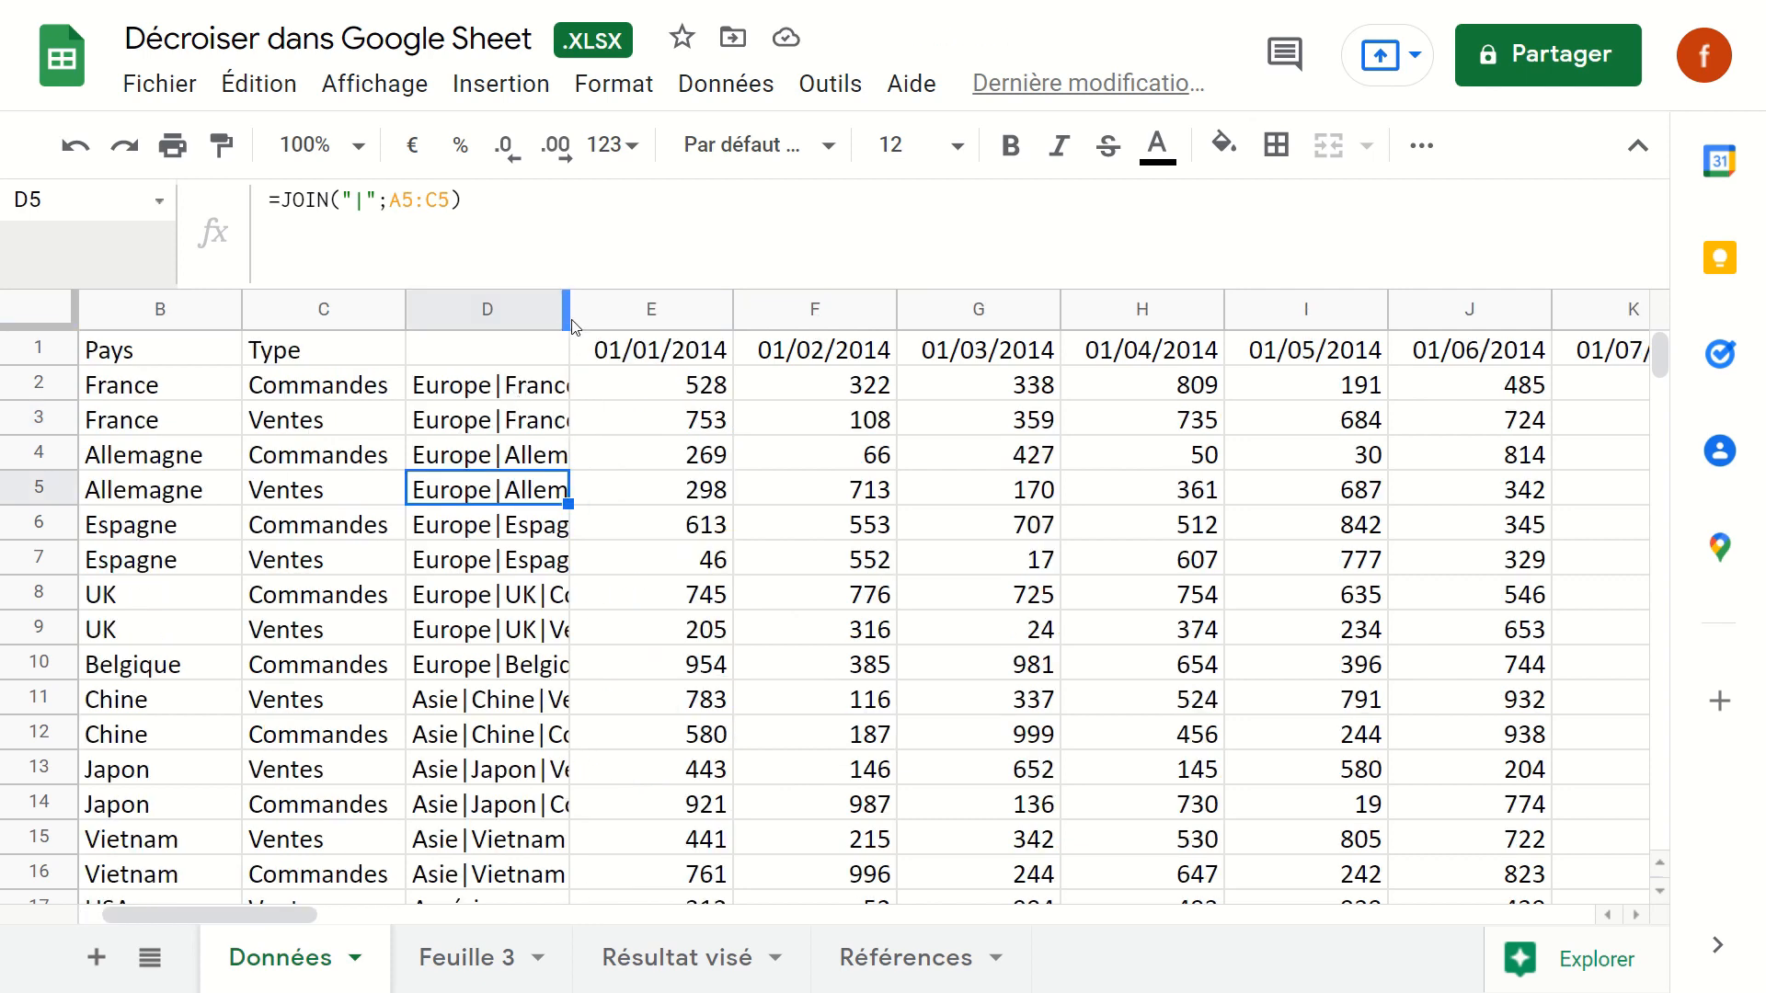
pyautogui.moveTo(568, 319); pyautogui.dragTo(701, 343)
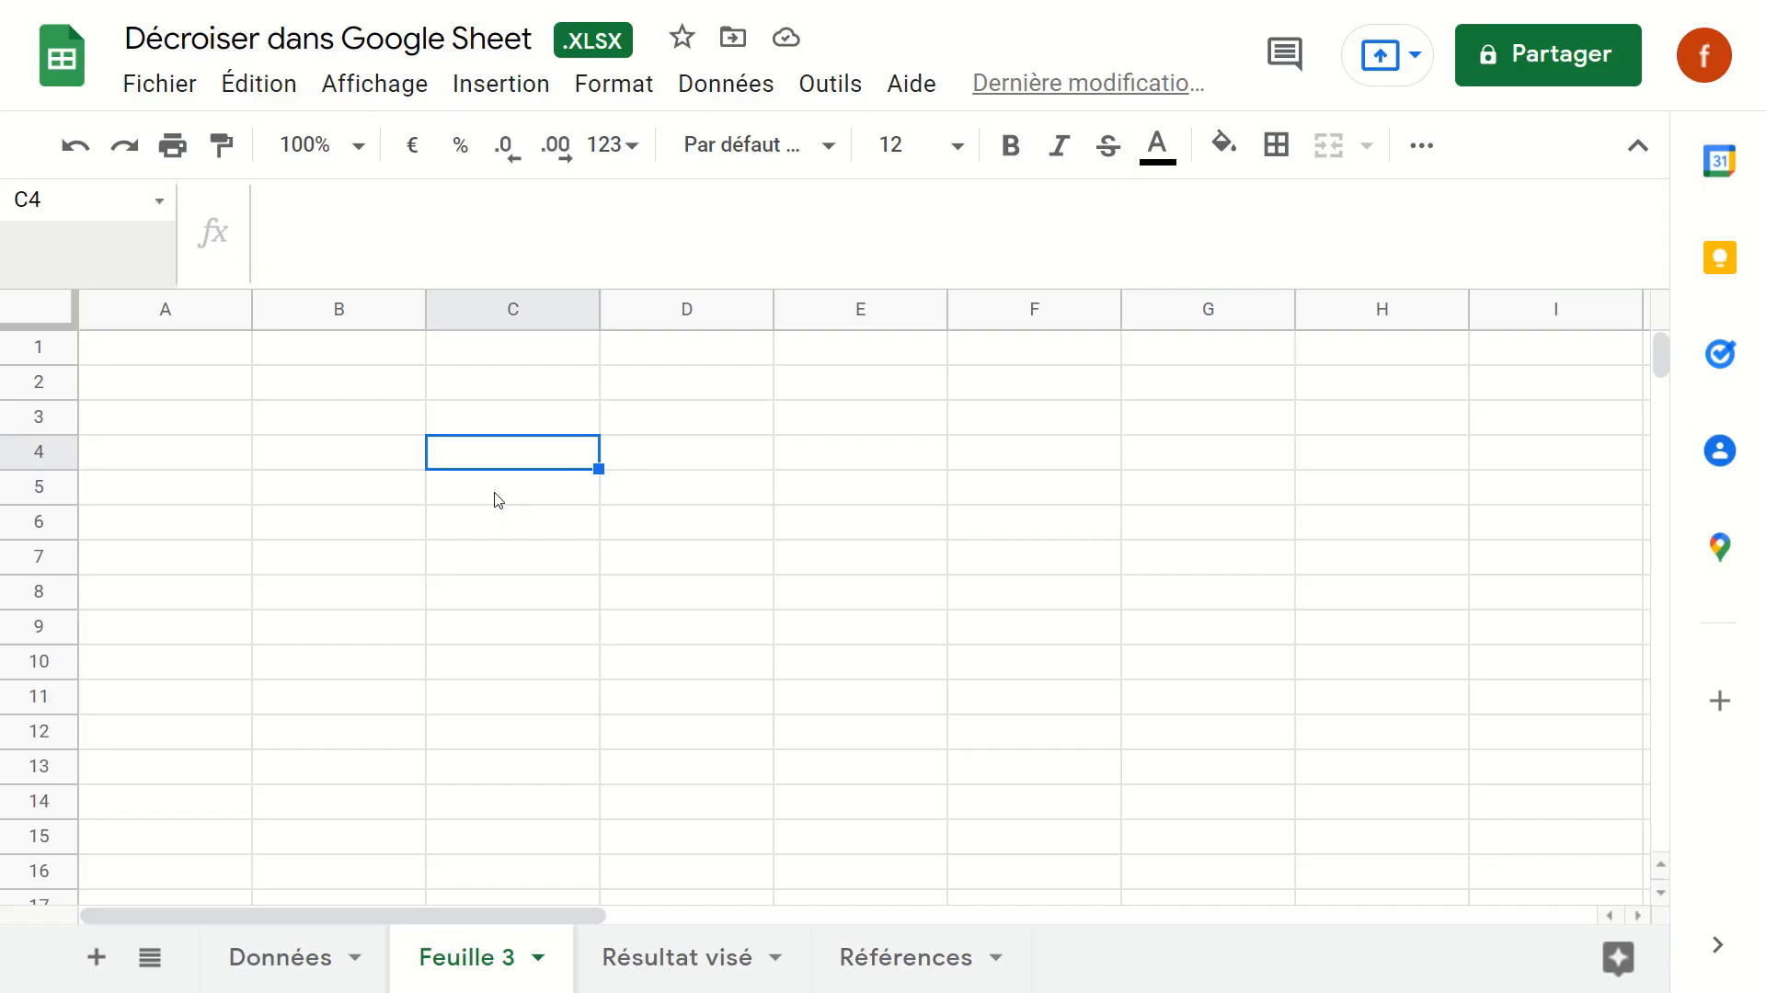
# - Start a FLATTEN formula in cell C4 of Feuille 3 with the range Données!D2:D38
pyautogui.write('=fl')
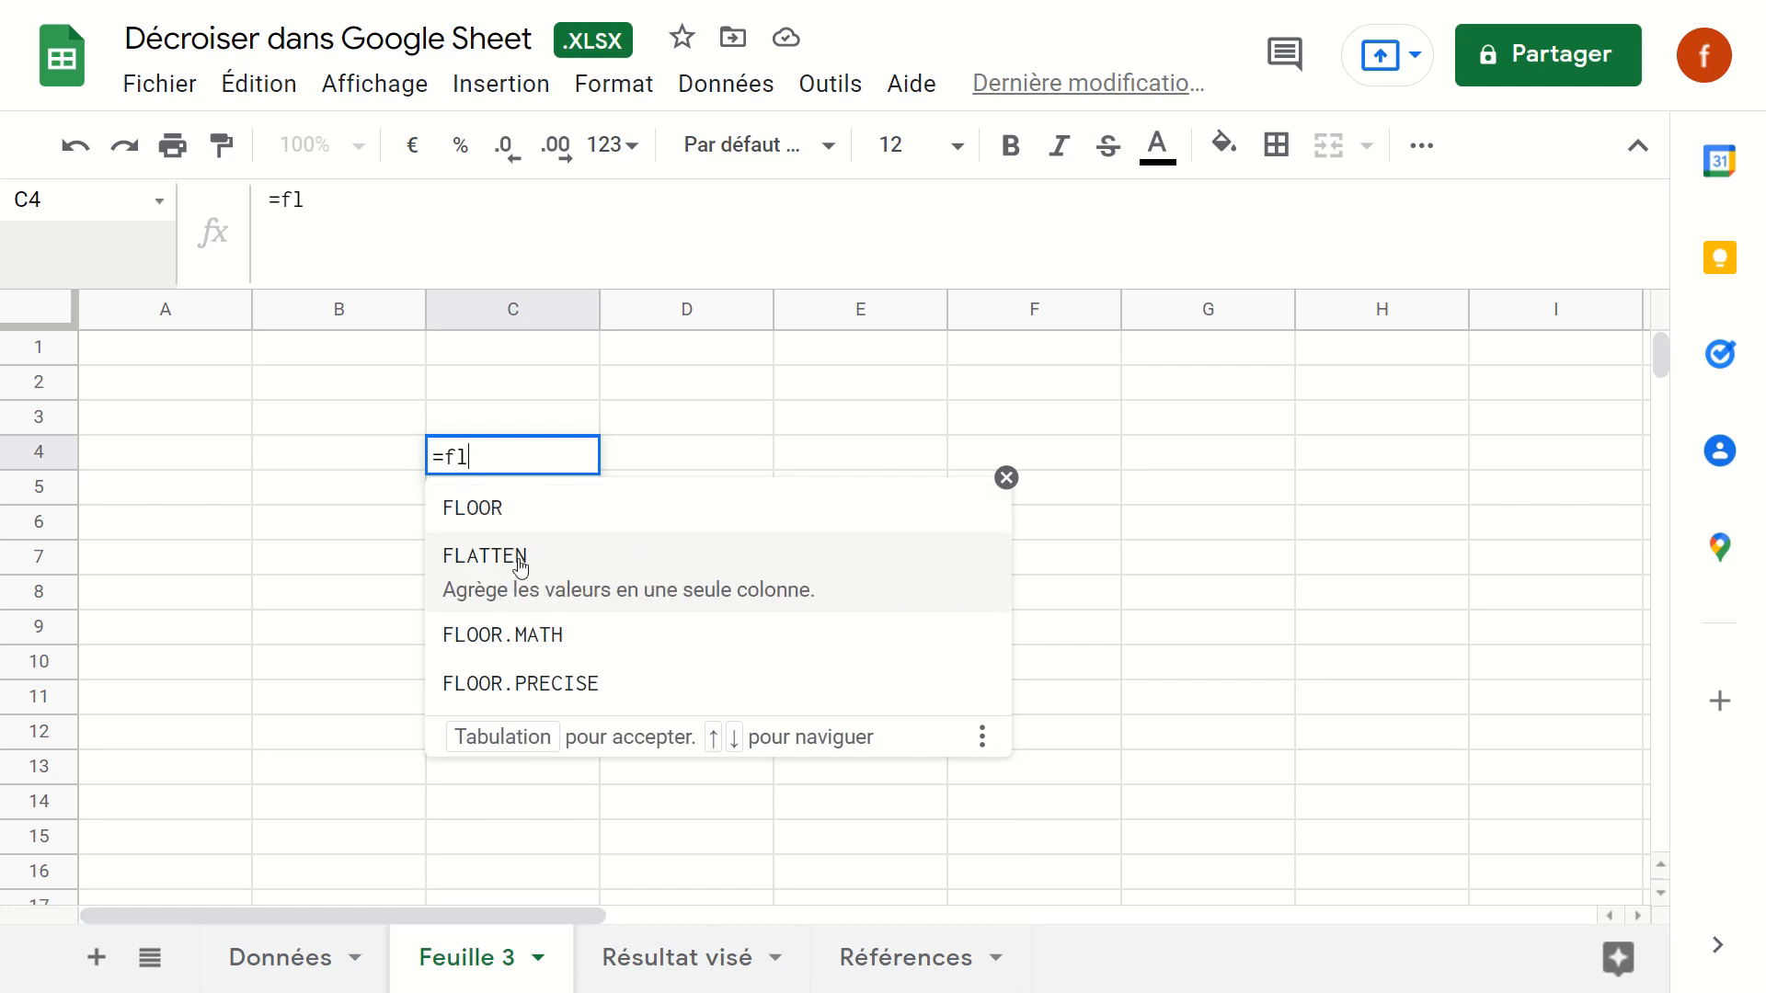
pyautogui.click(519, 563)
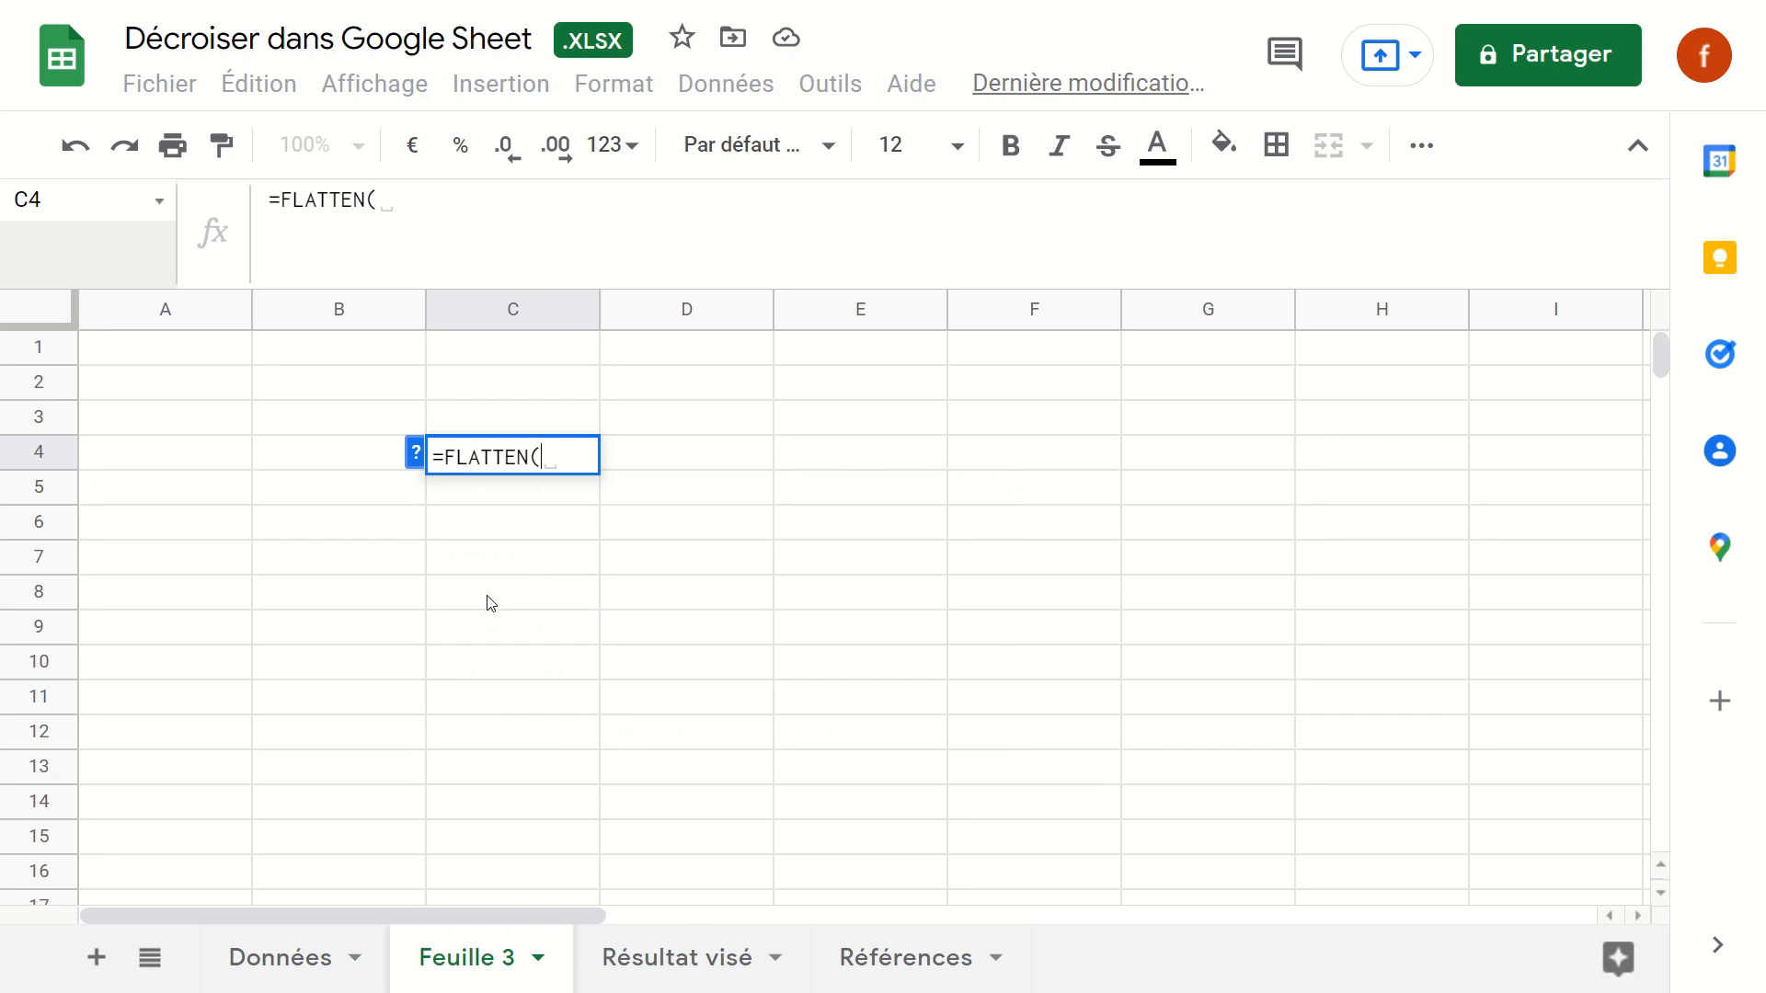
pyautogui.click(306, 967)
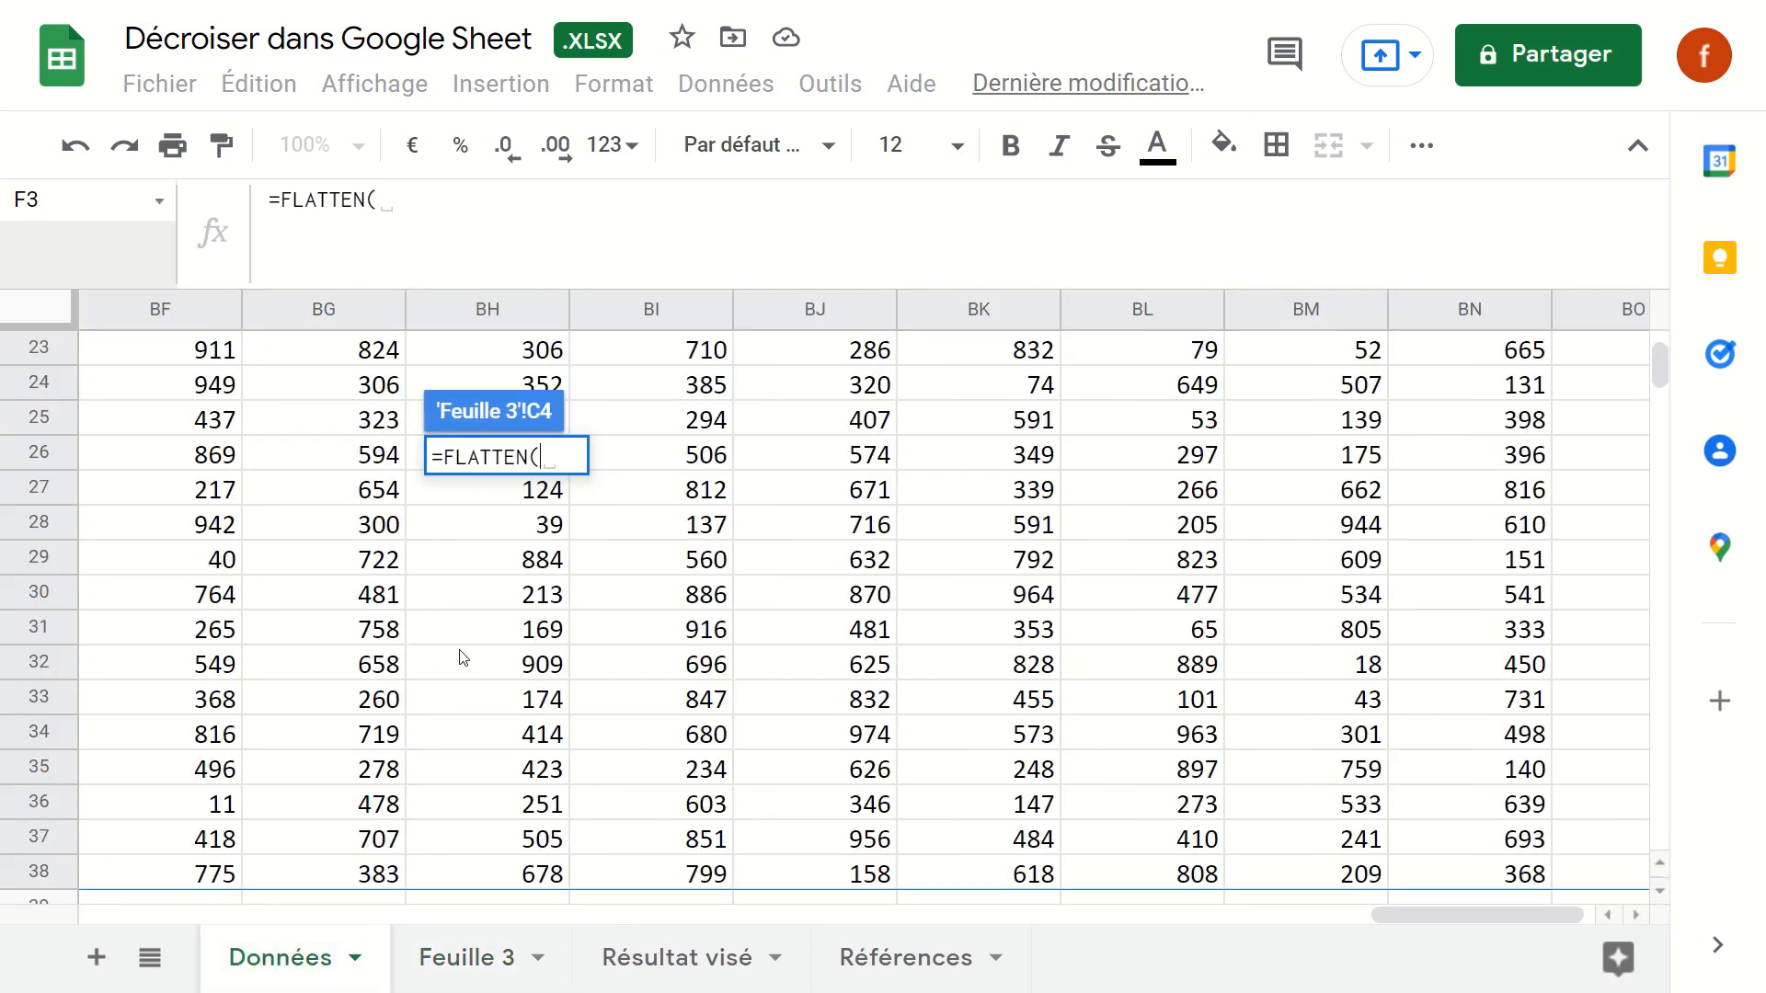
pyautogui.hscroll(-15, 463, 657)
pyautogui.hscroll(-3, 463, 657)
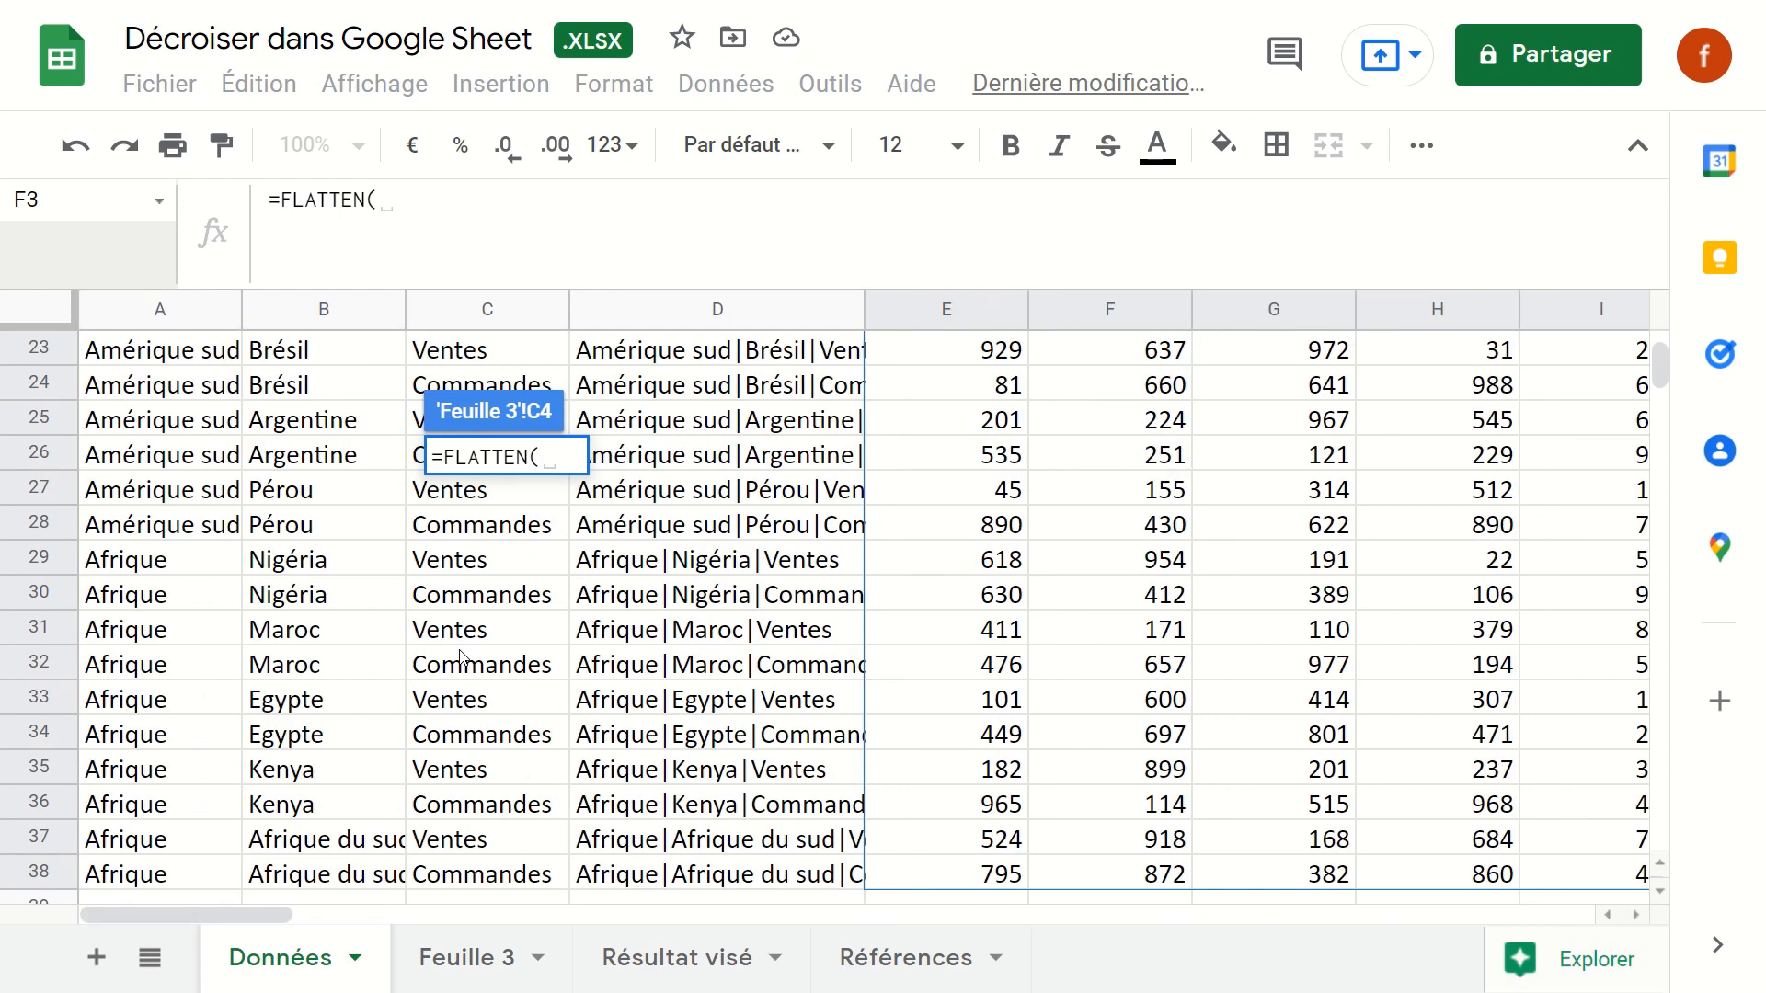
pyautogui.scroll(7, 463, 656)
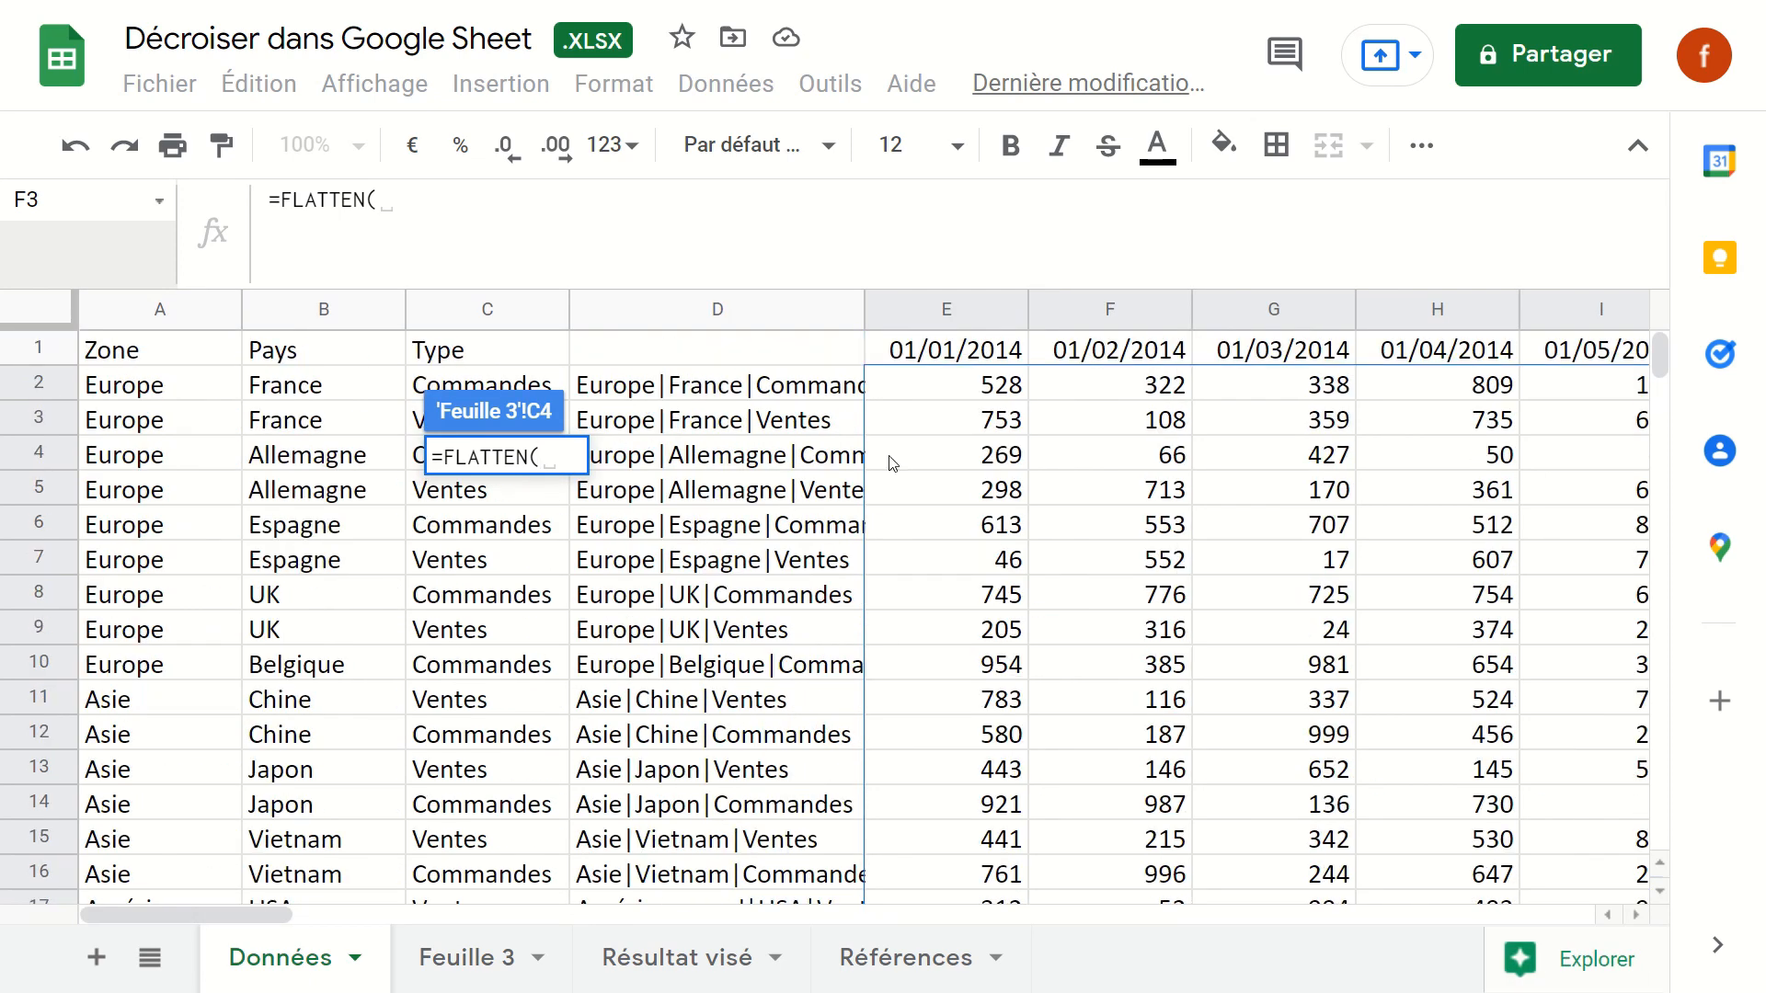
pyautogui.click(761, 390)
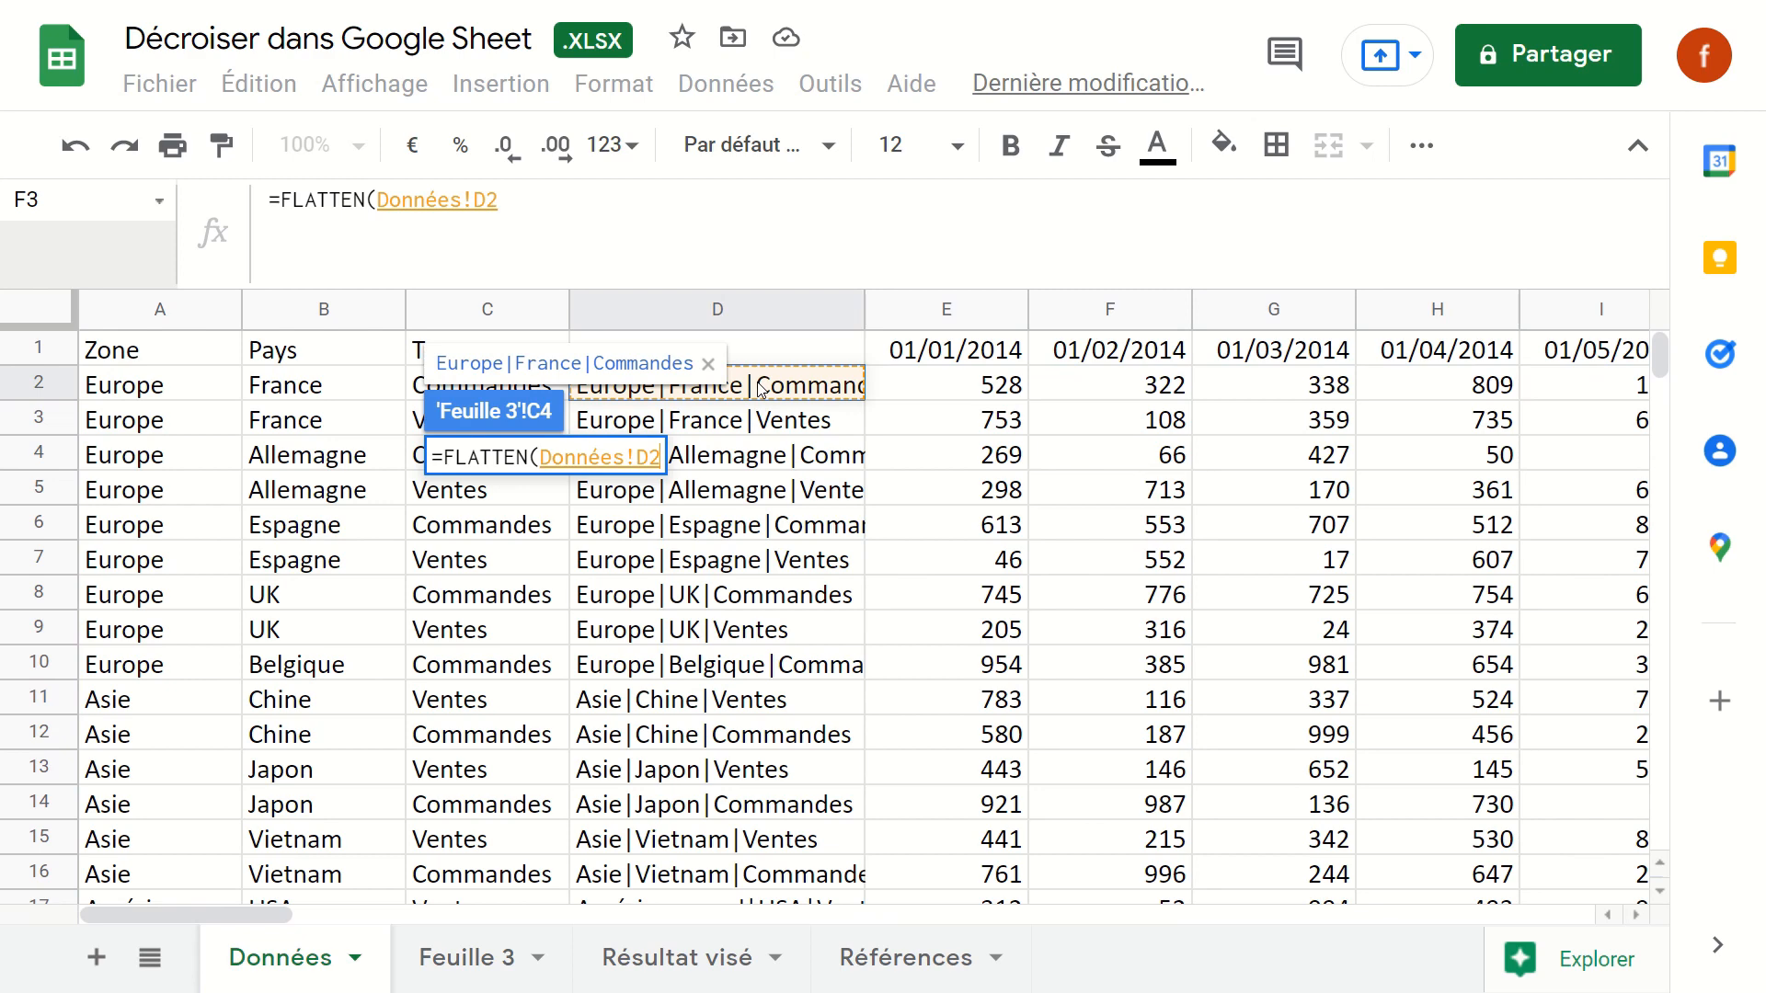
pyautogui.hotkey('ctrl', 'shift', 'Down')
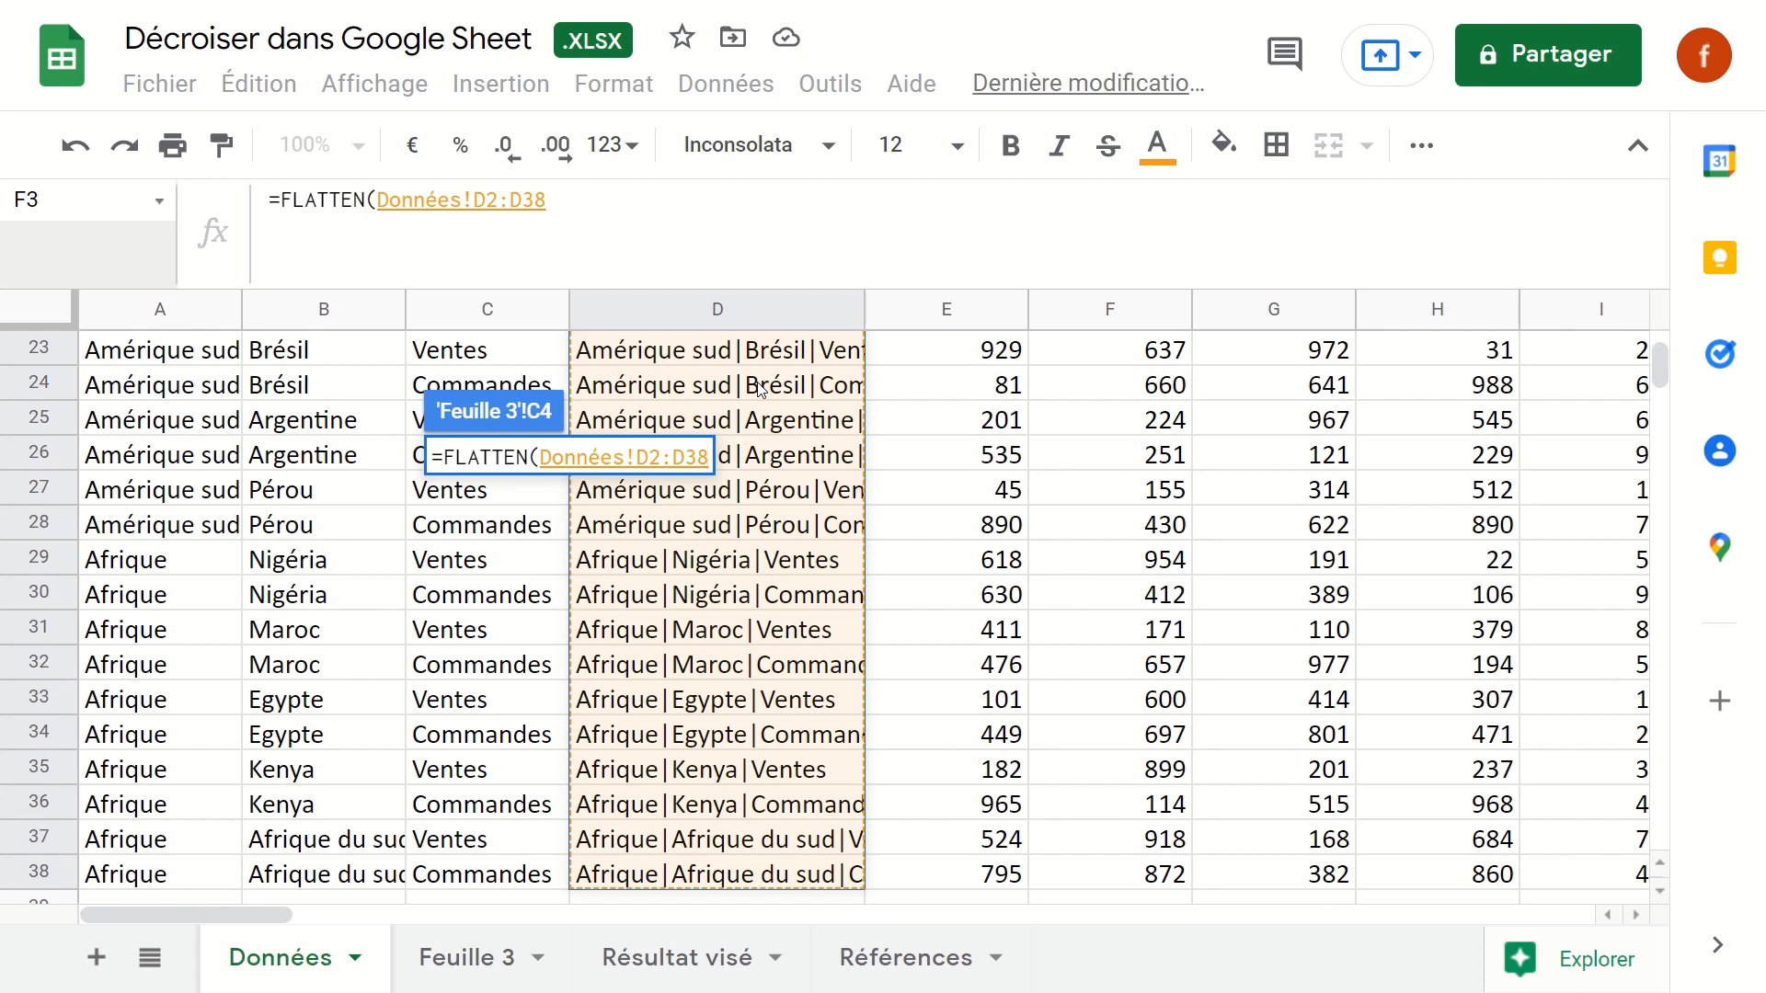
# - Extend the FLATTEN argument with &"|"& and the date header range Données!E1:BO1
pyautogui.write('&')
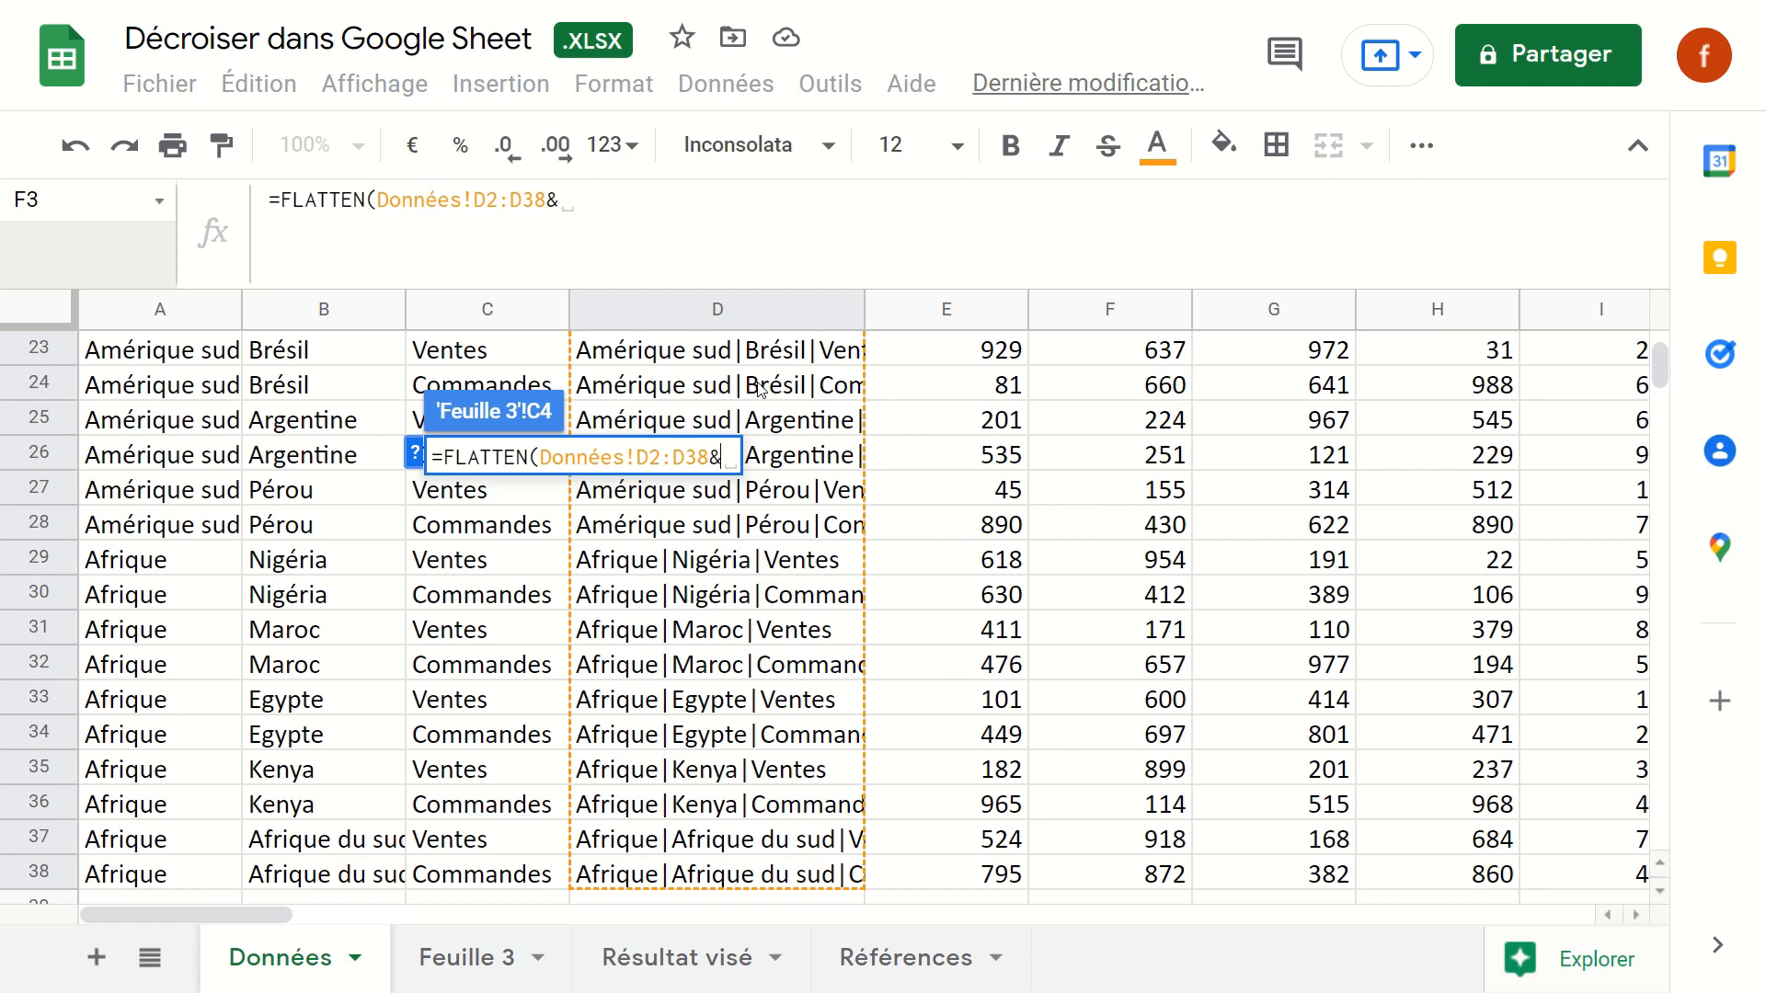
pyautogui.write('"|"')
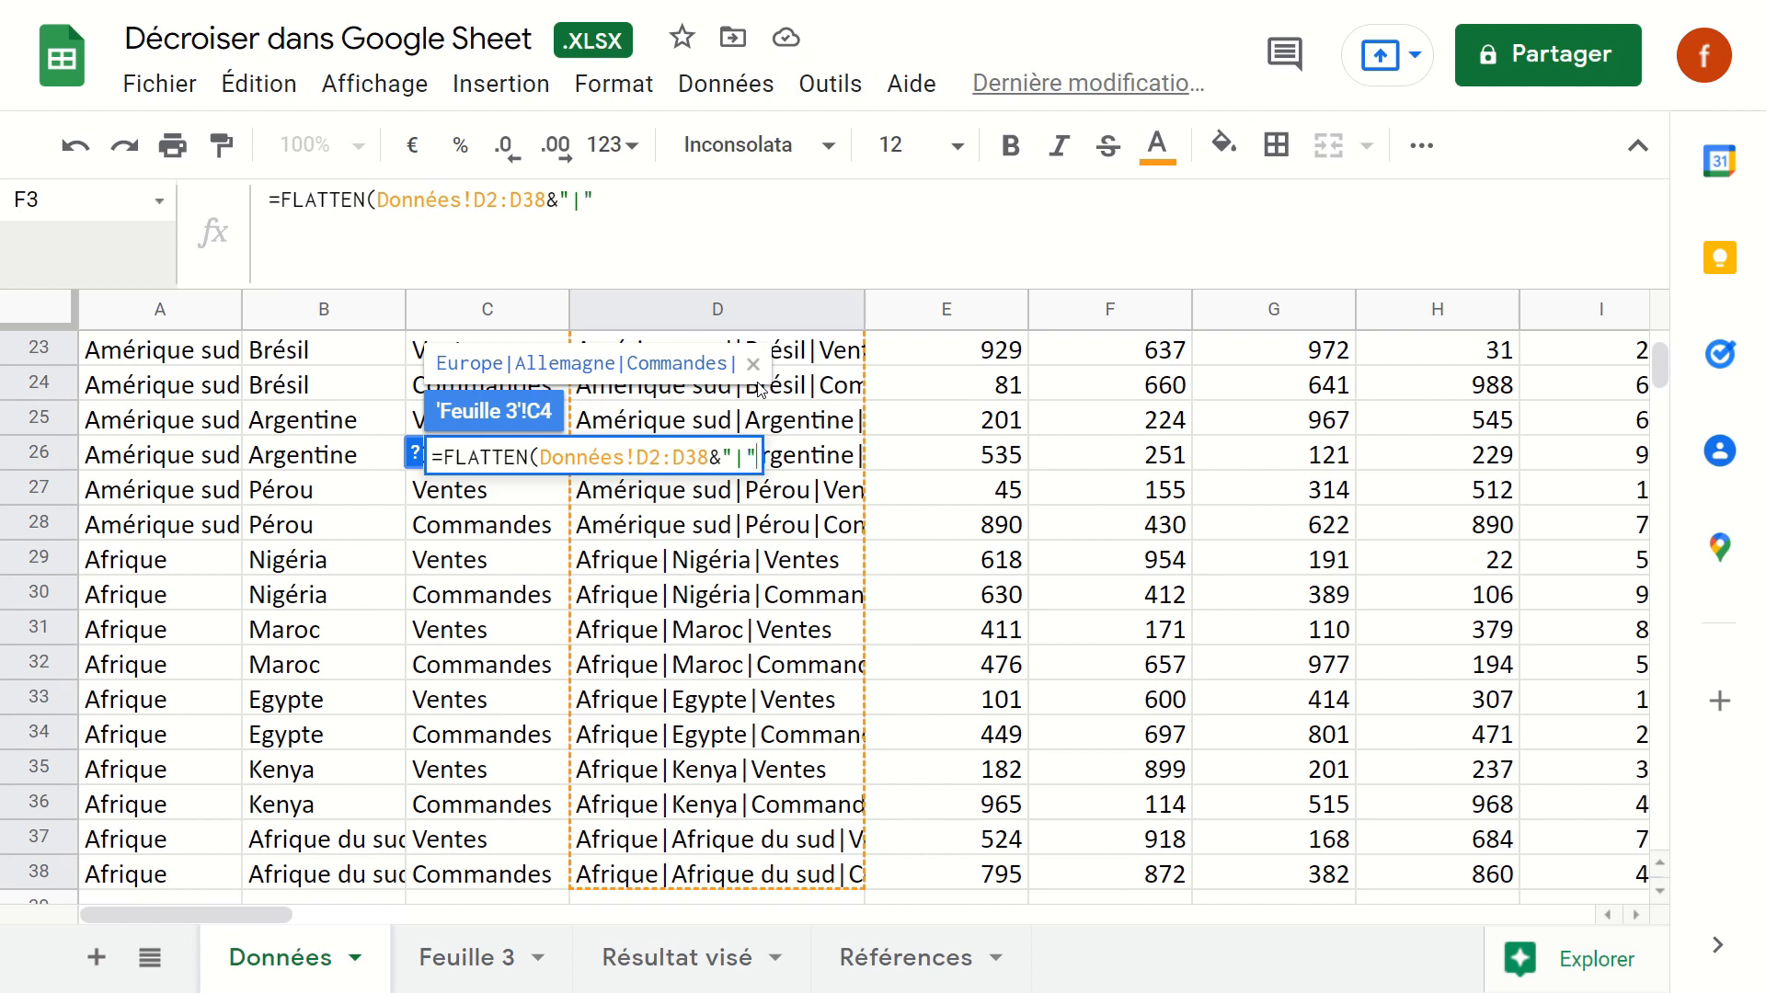
pyautogui.write('&')
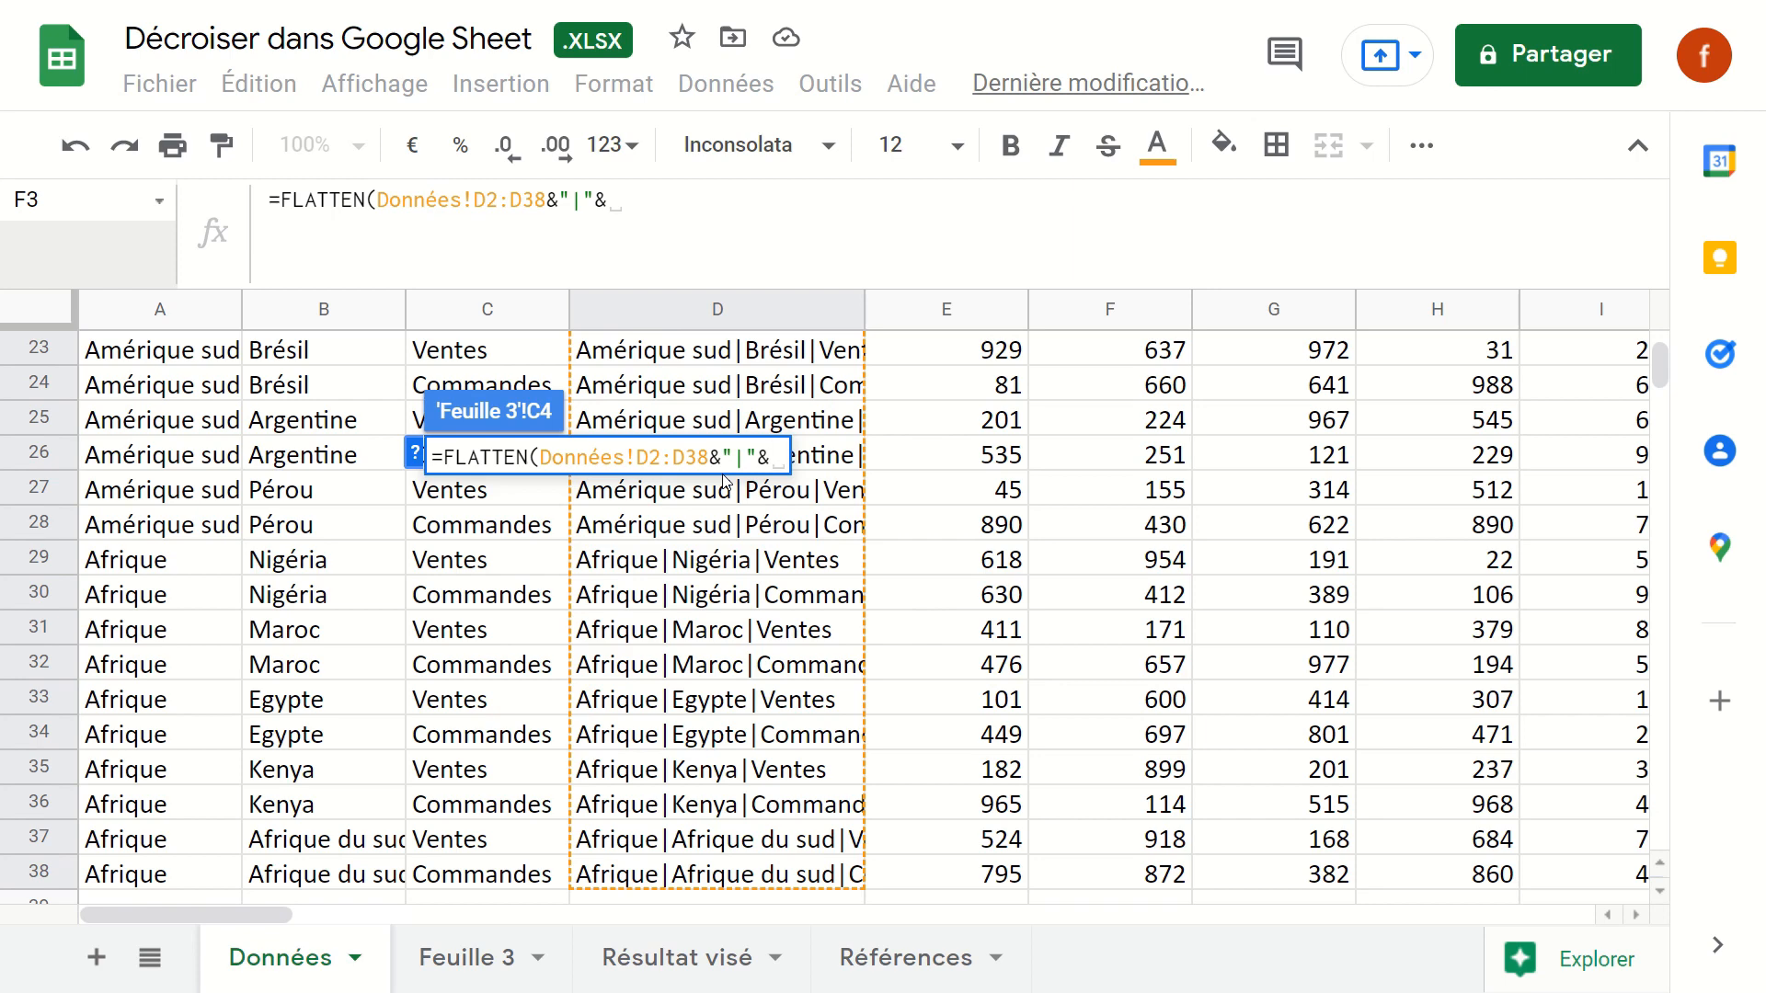
pyautogui.scroll(8, 966, 489)
pyautogui.hscroll(2, 967, 490)
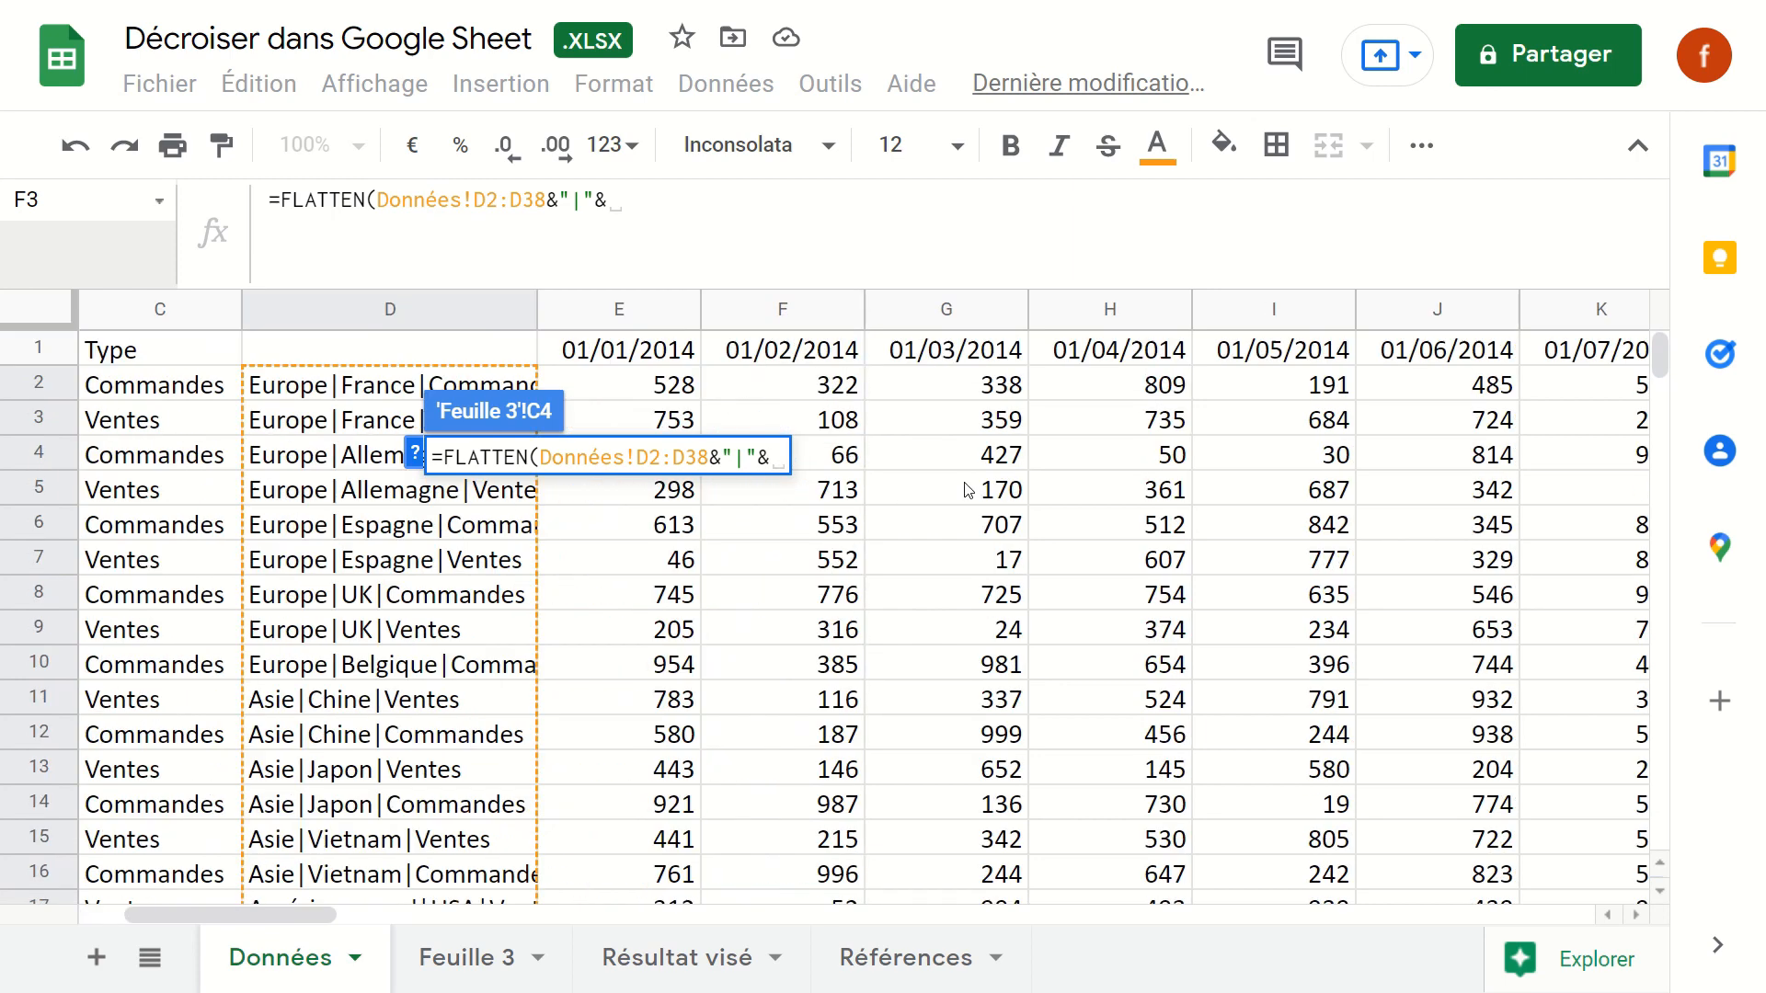
pyautogui.click(651, 352)
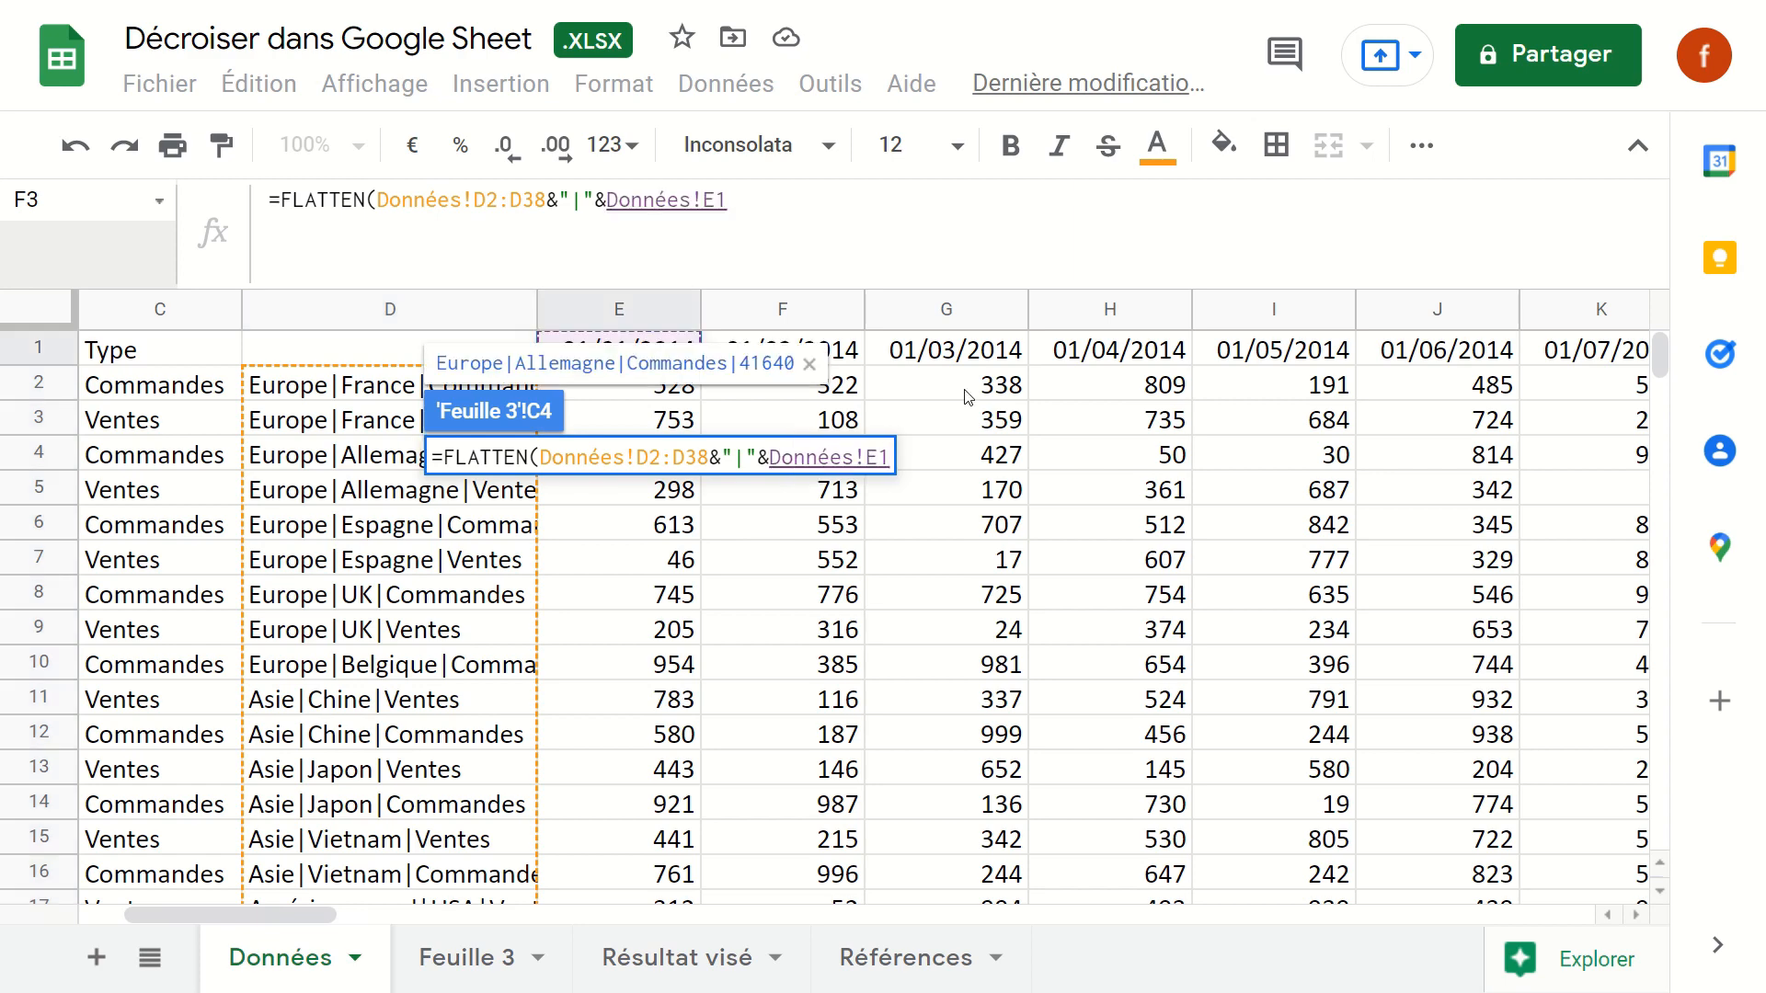
pyautogui.hotkey('ctrl', 'shift', 'Right')
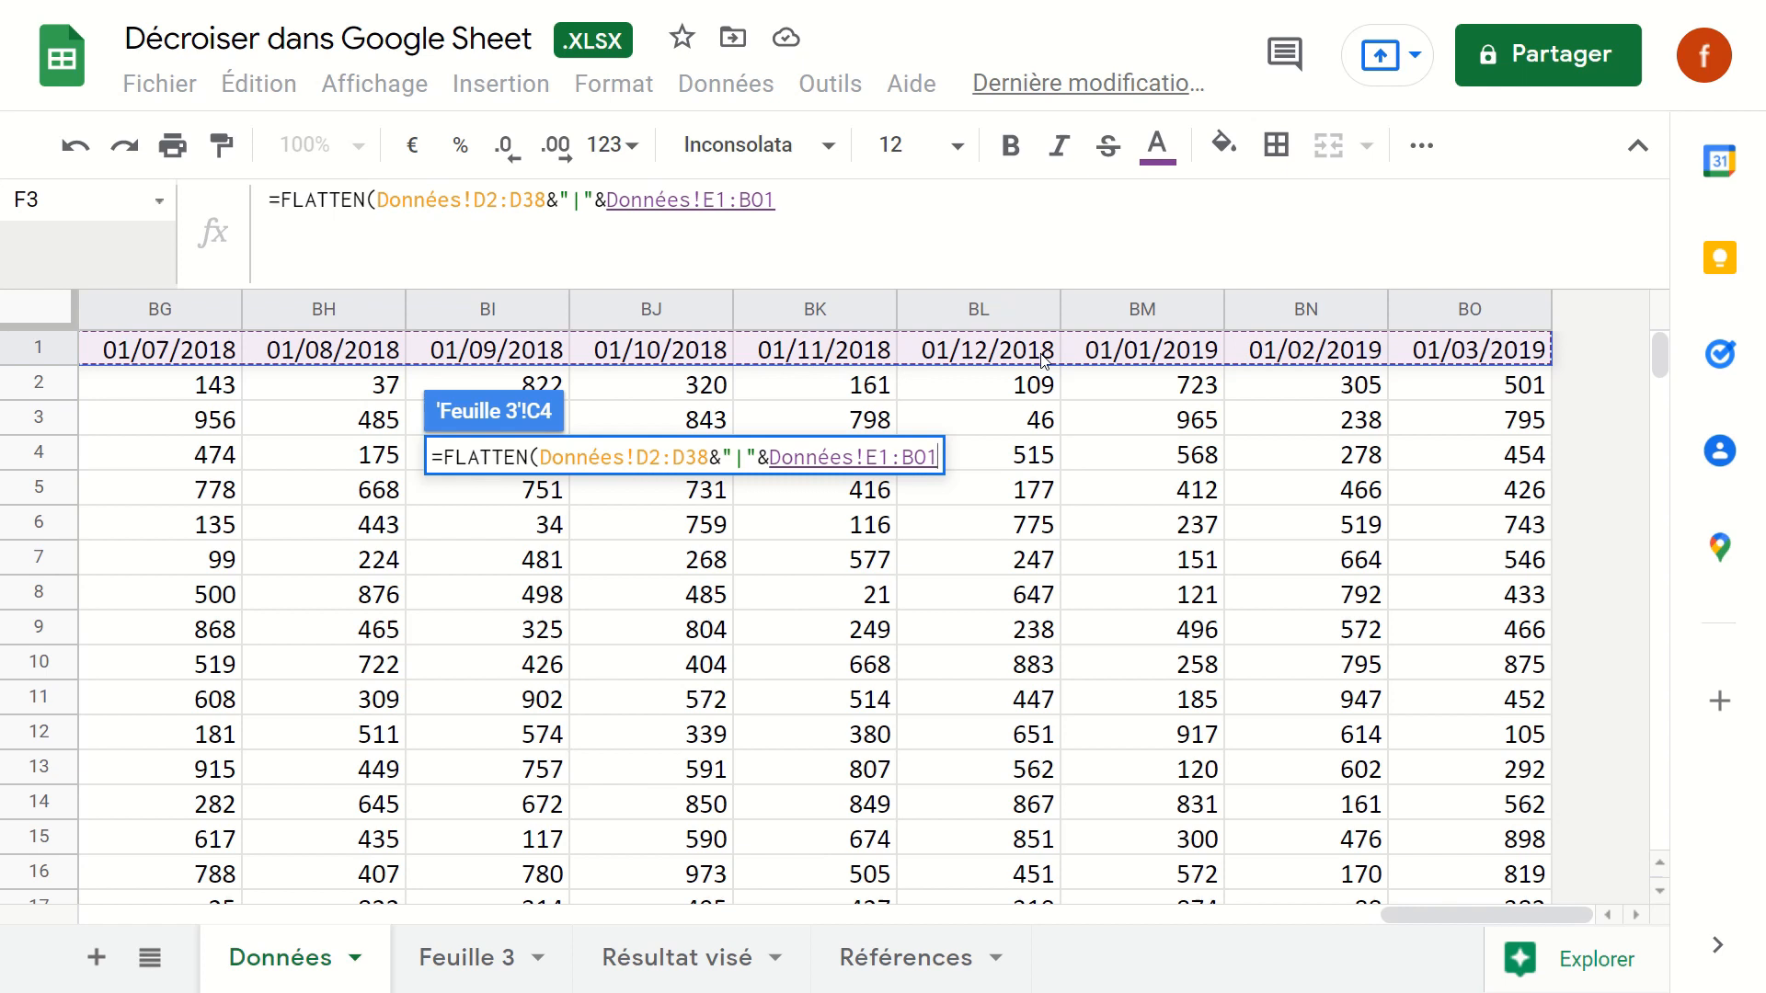
# - Append another &"|"& separator and the values range Données!E2:BO38 to the FLATTEN argument
pyautogui.write('&"')
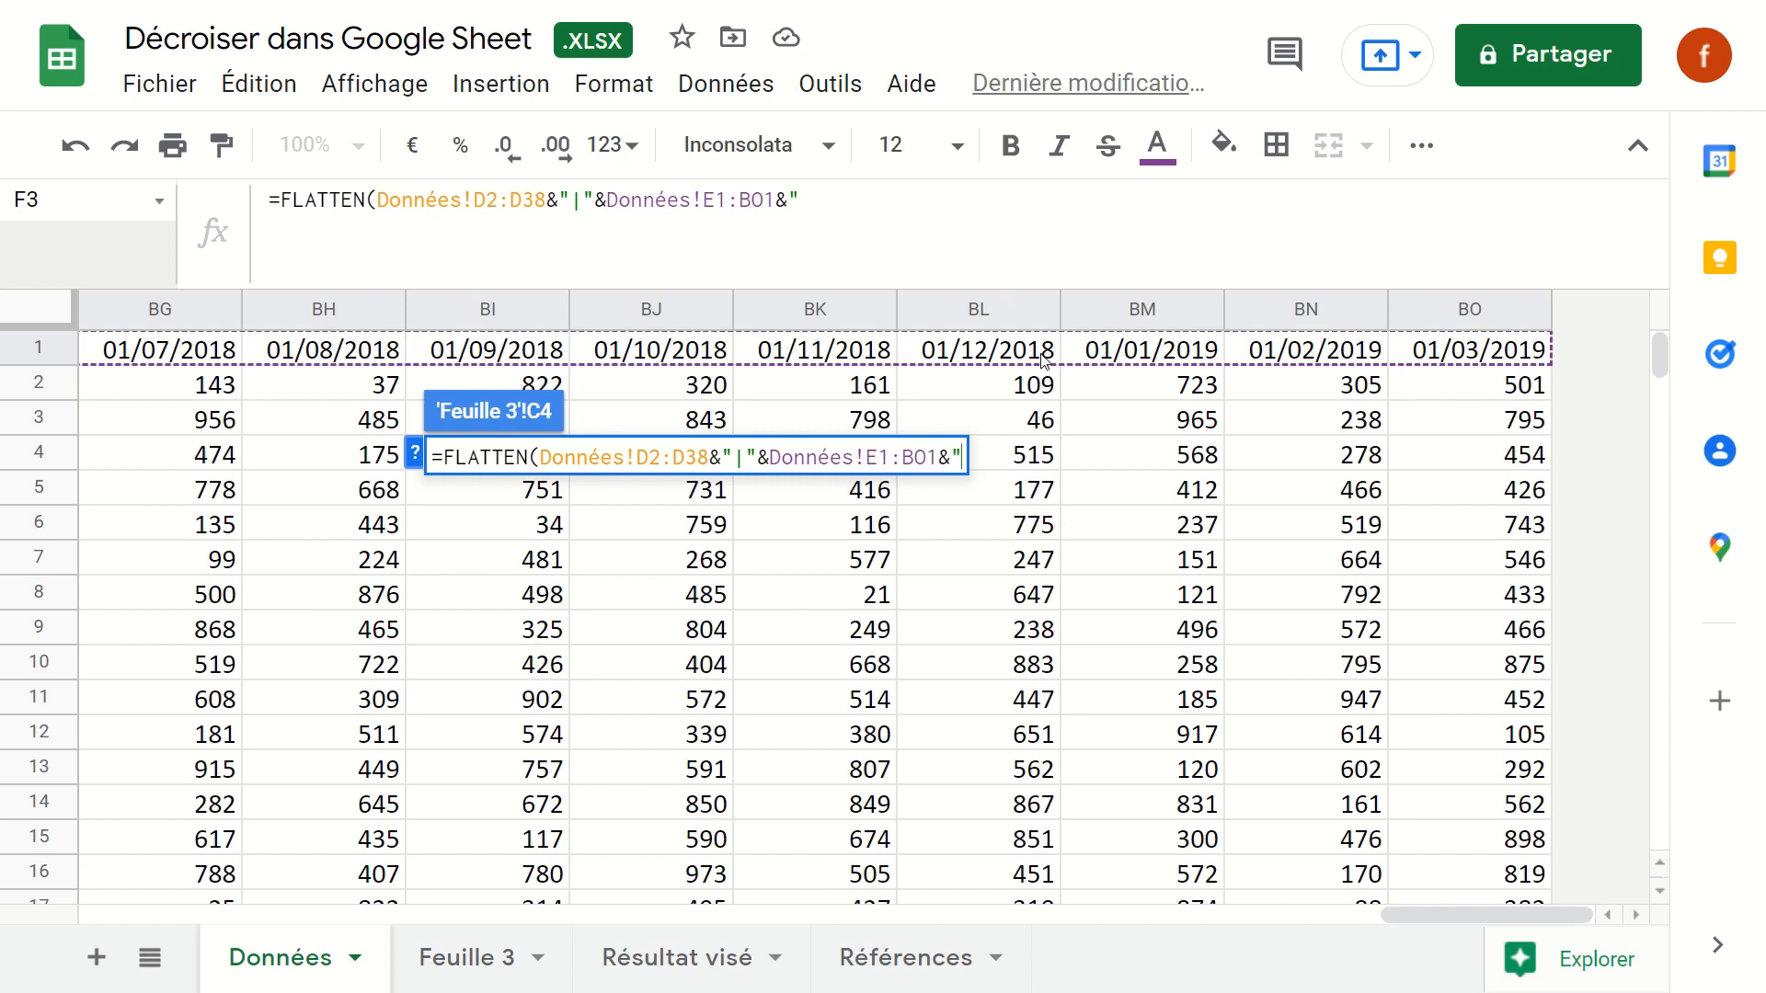
pyautogui.write('|"')
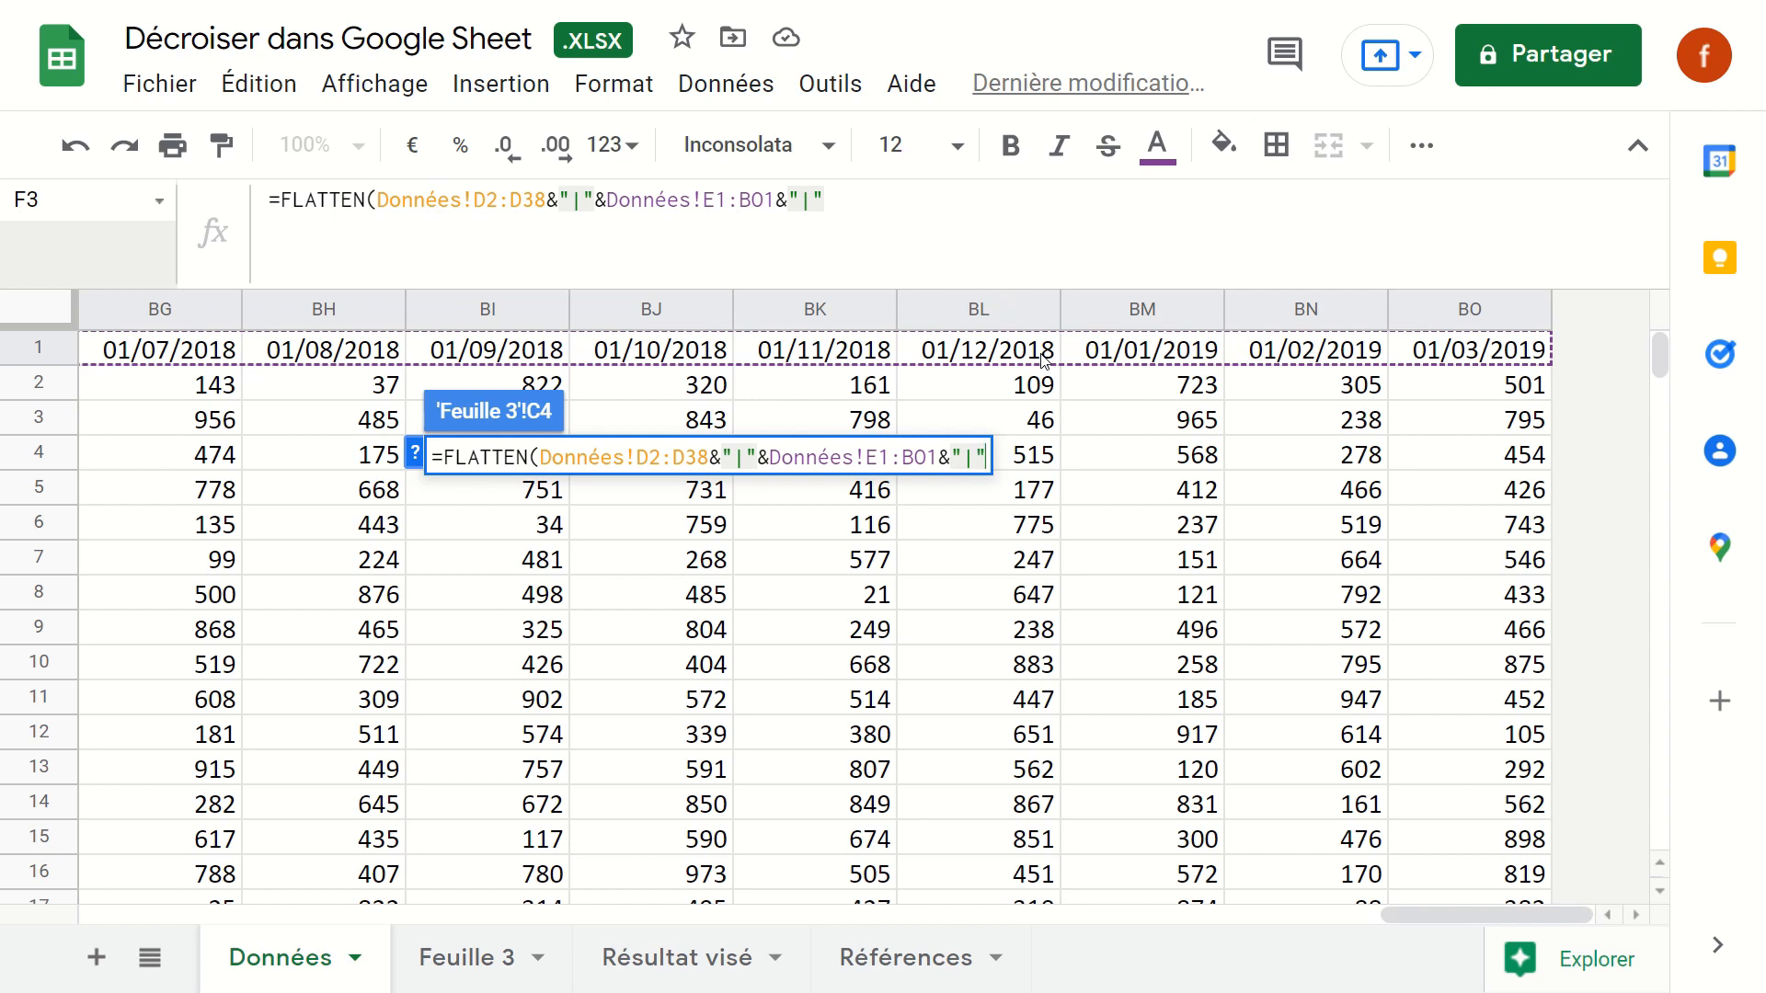
pyautogui.write('&')
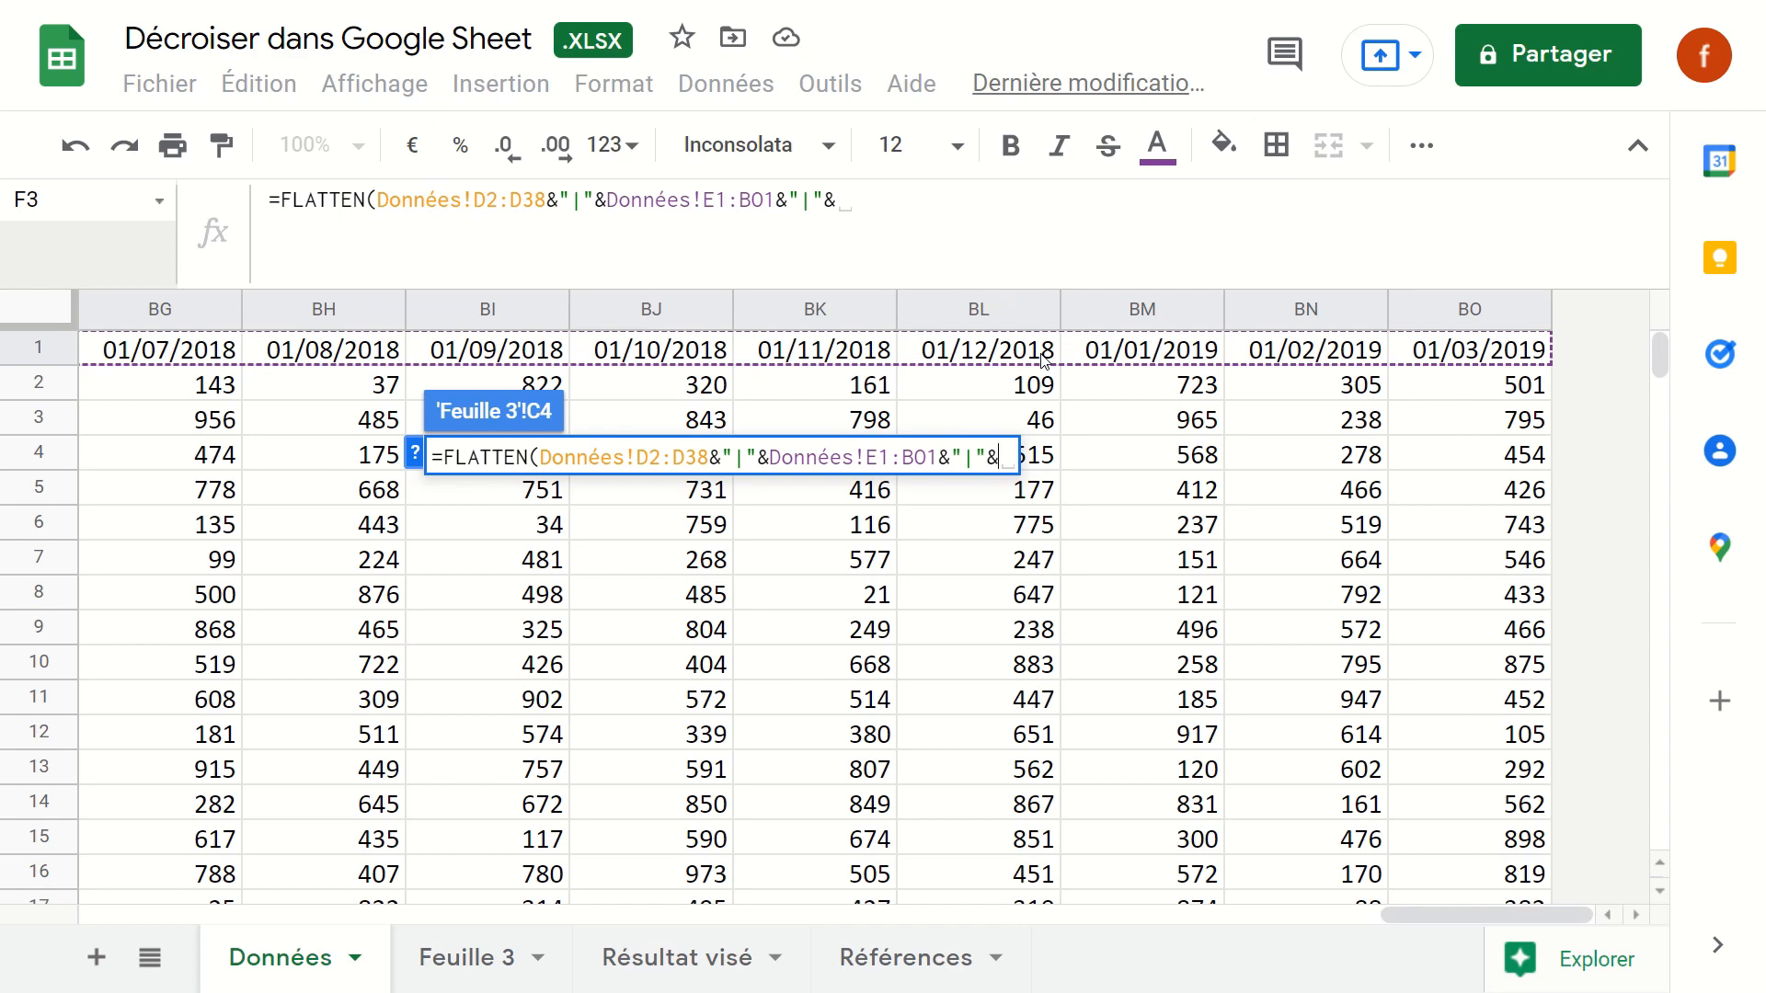
pyautogui.hscroll(-10, 487, 591)
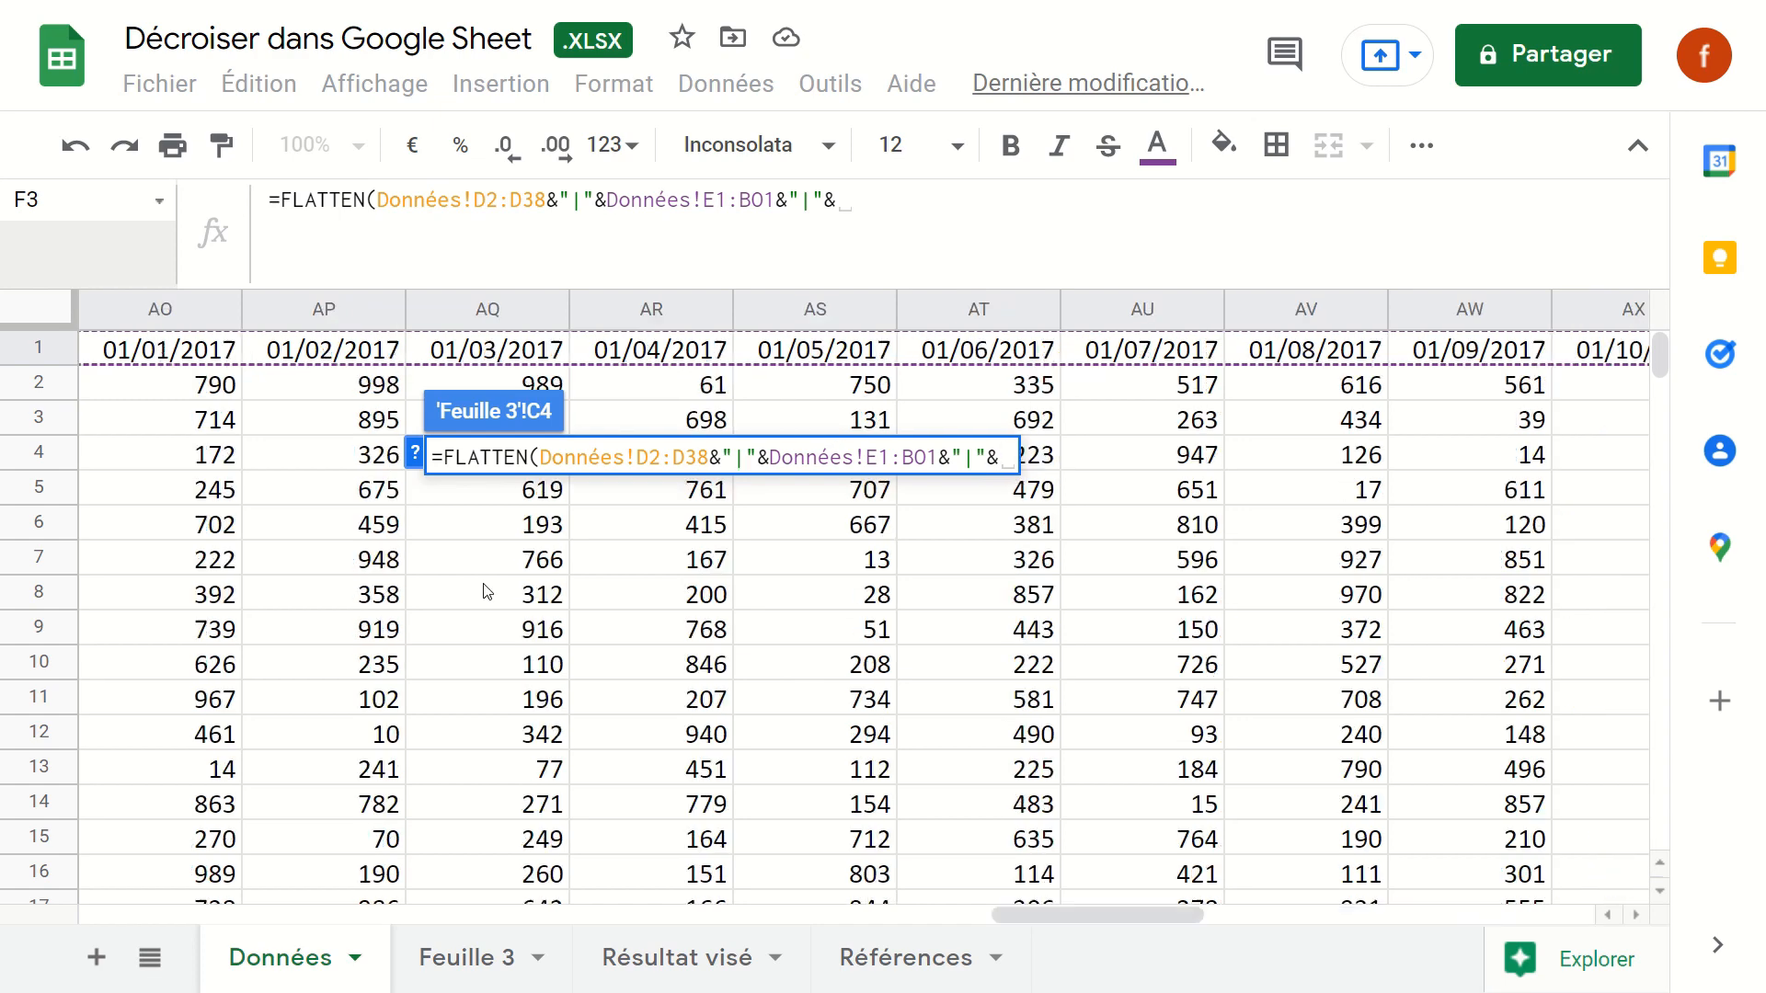
pyautogui.hscroll(-10, 488, 592)
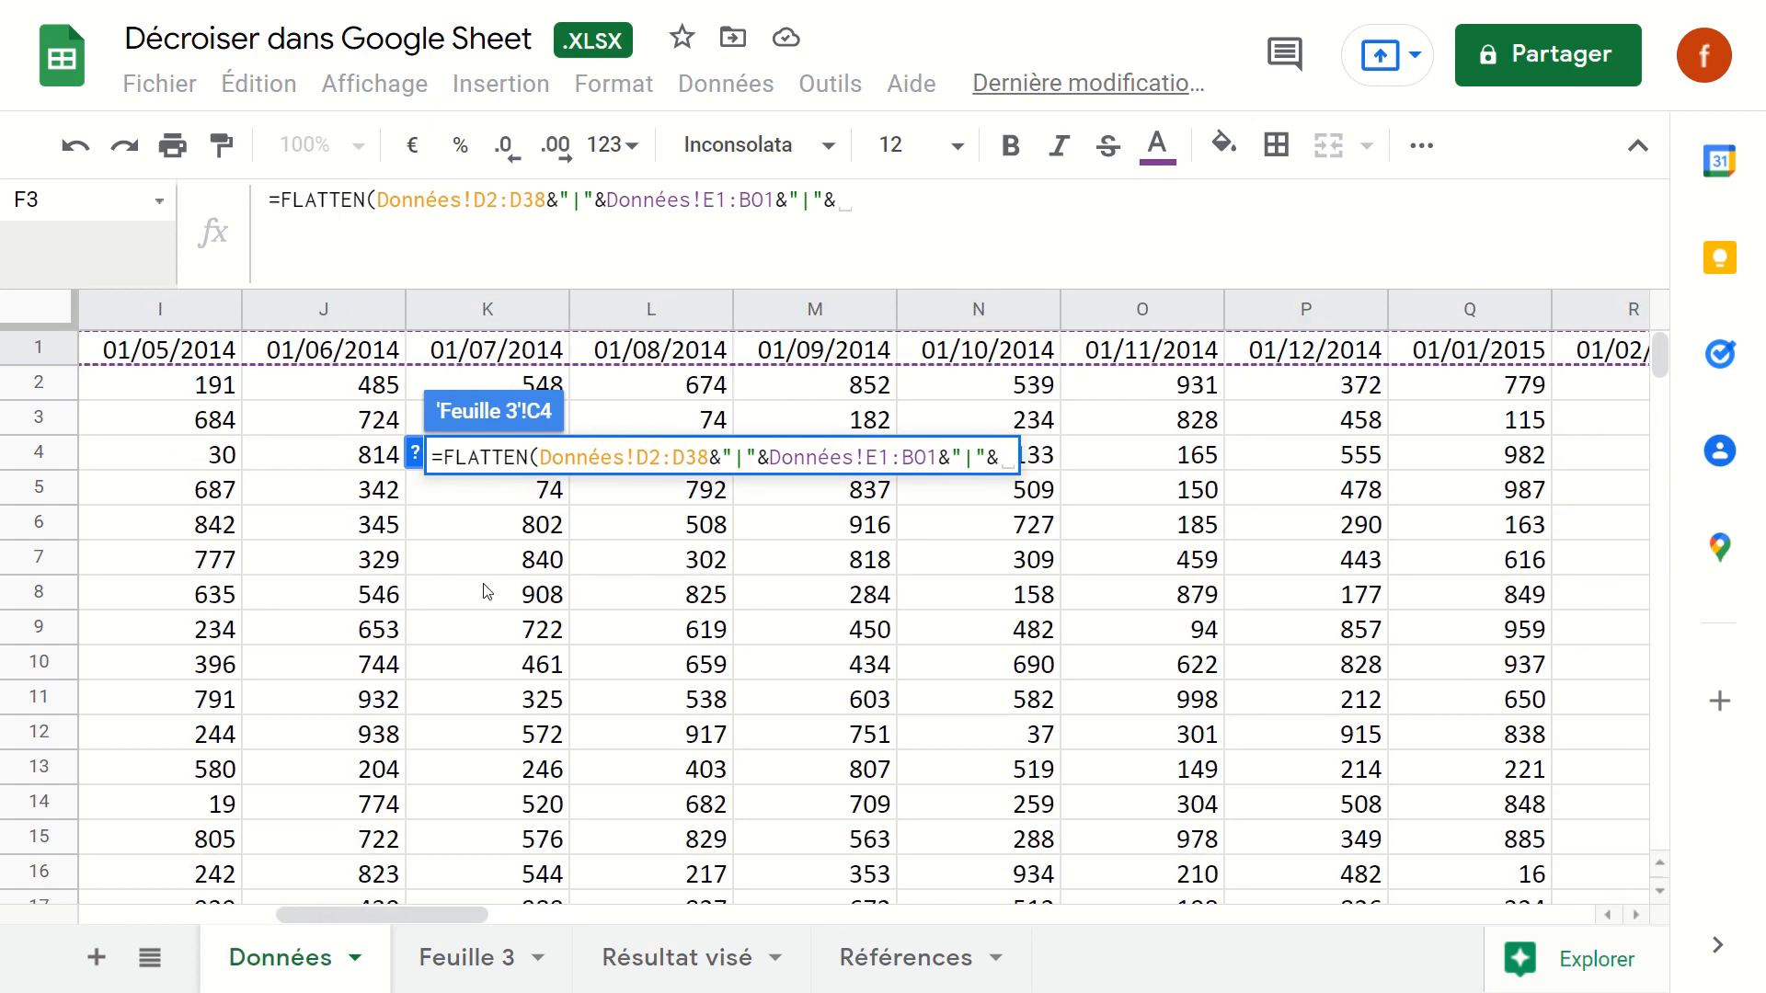
pyautogui.hscroll(-3, 487, 591)
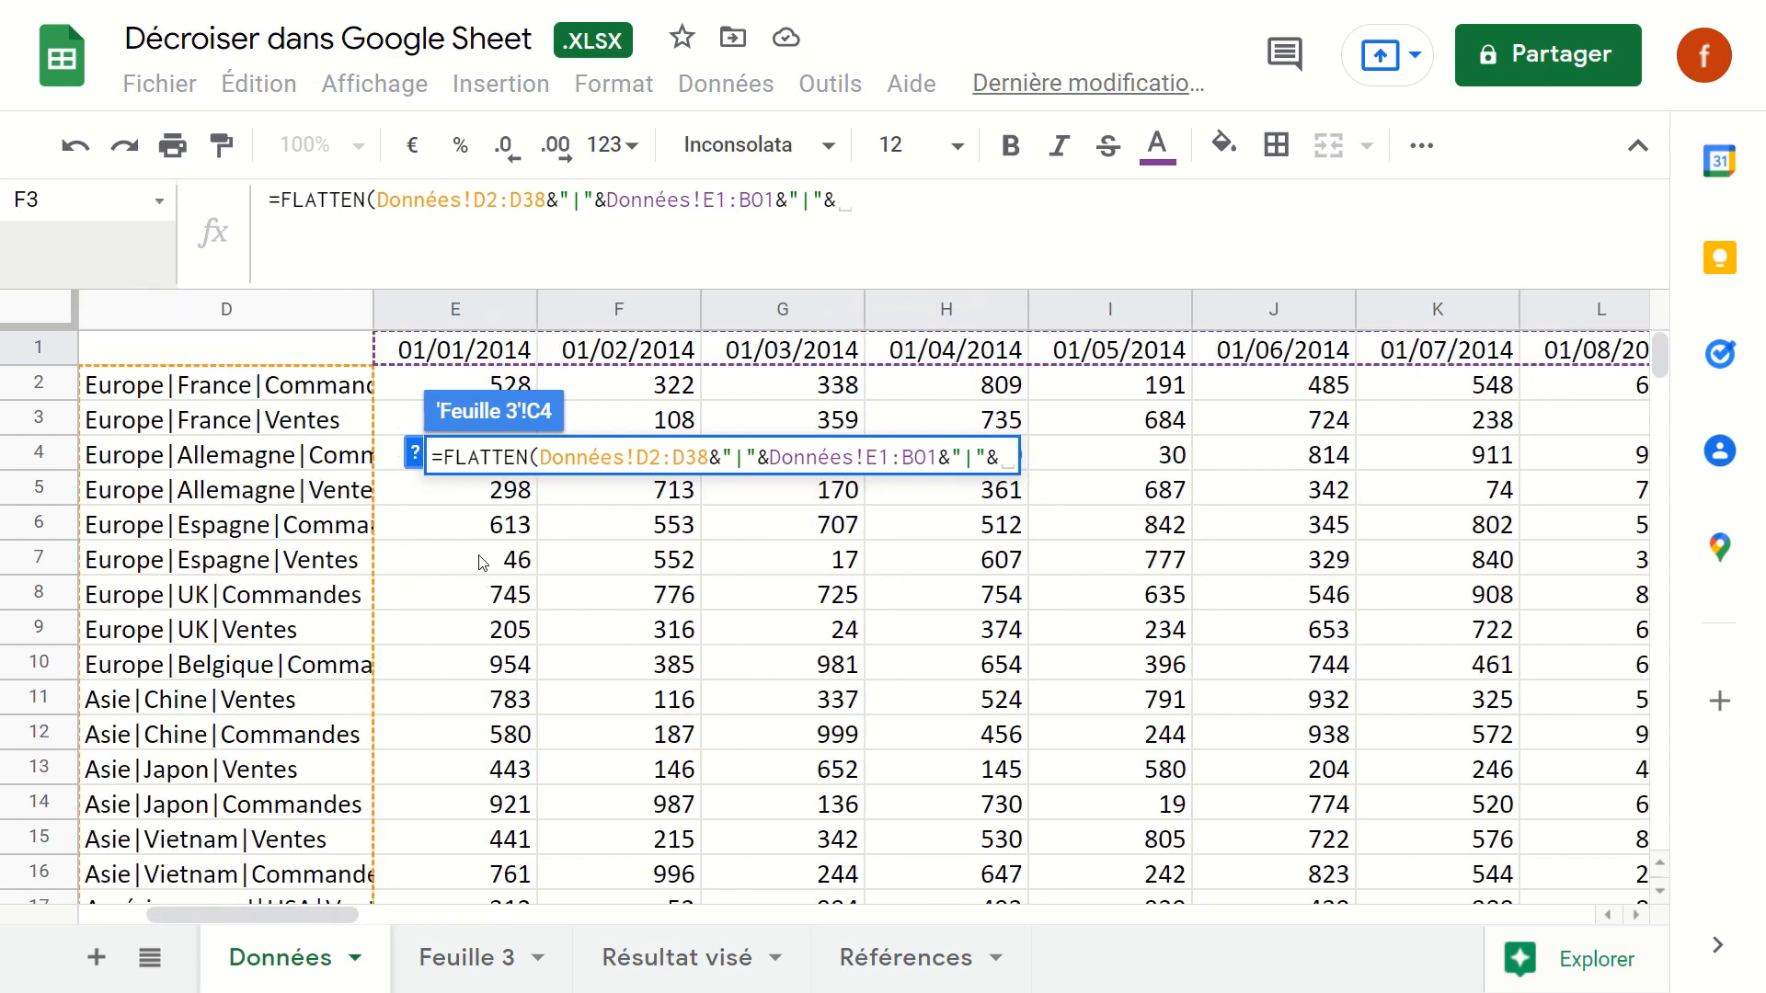
pyautogui.click(388, 388)
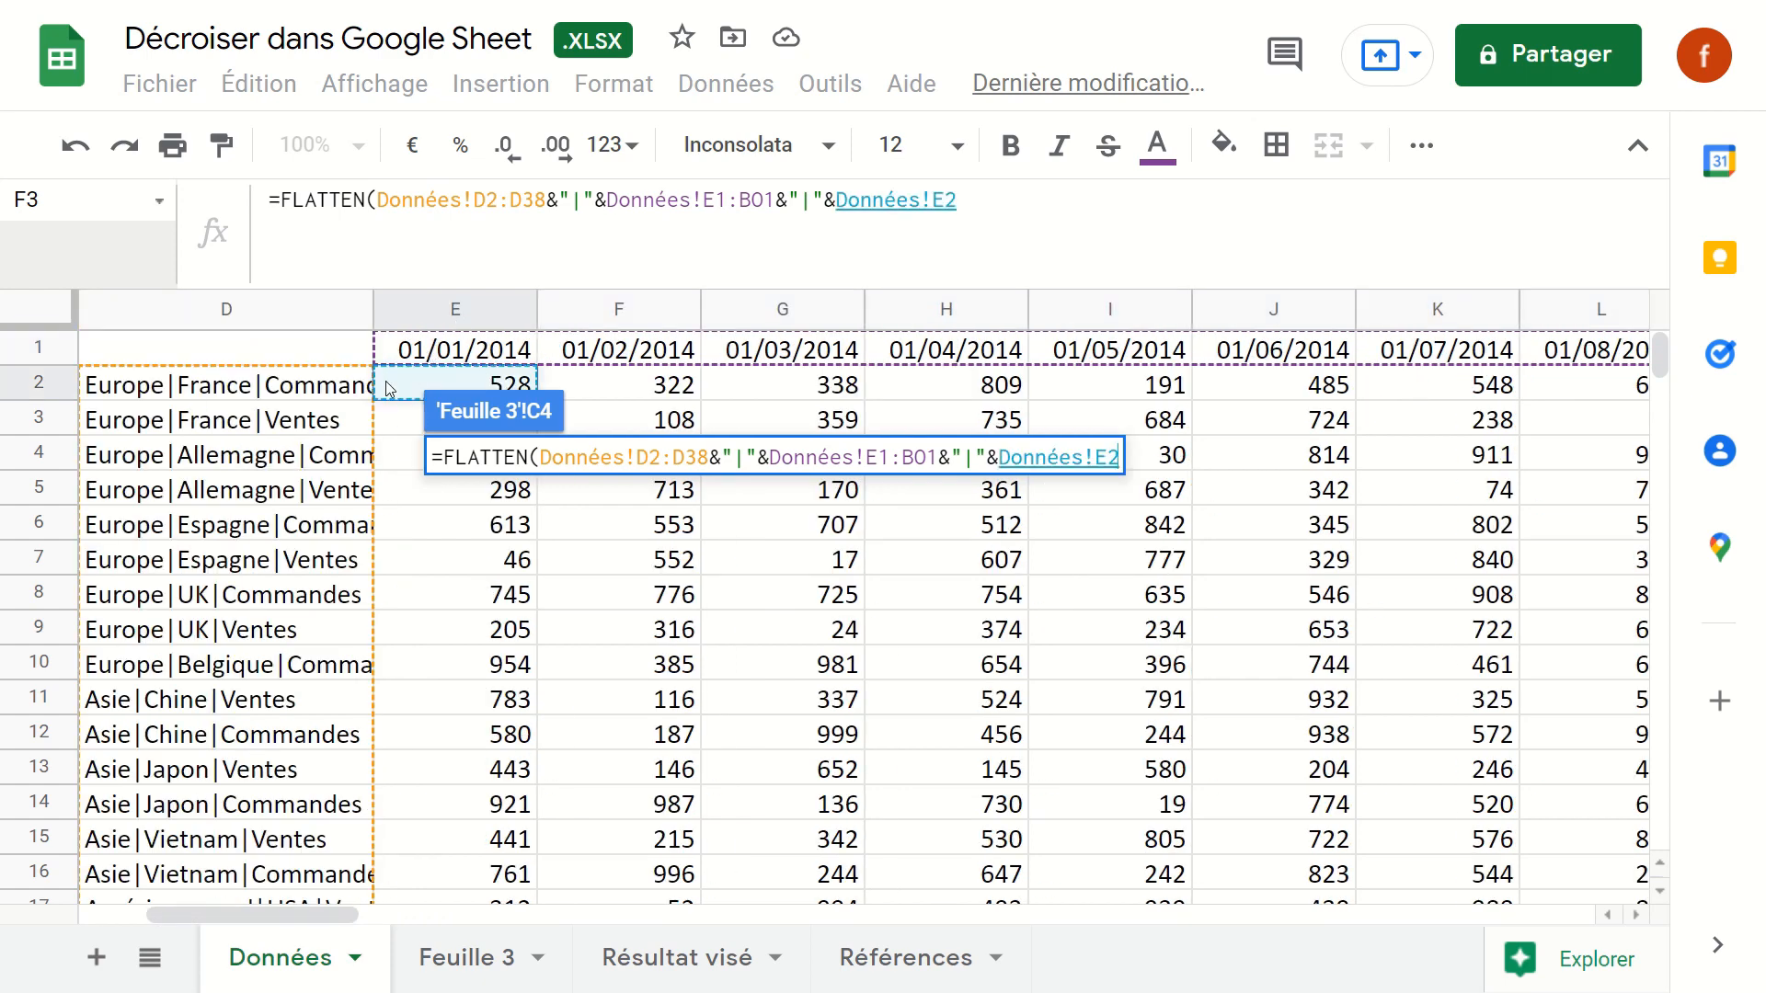
pyautogui.hotkey('ctrl', 'shift', 'Down')
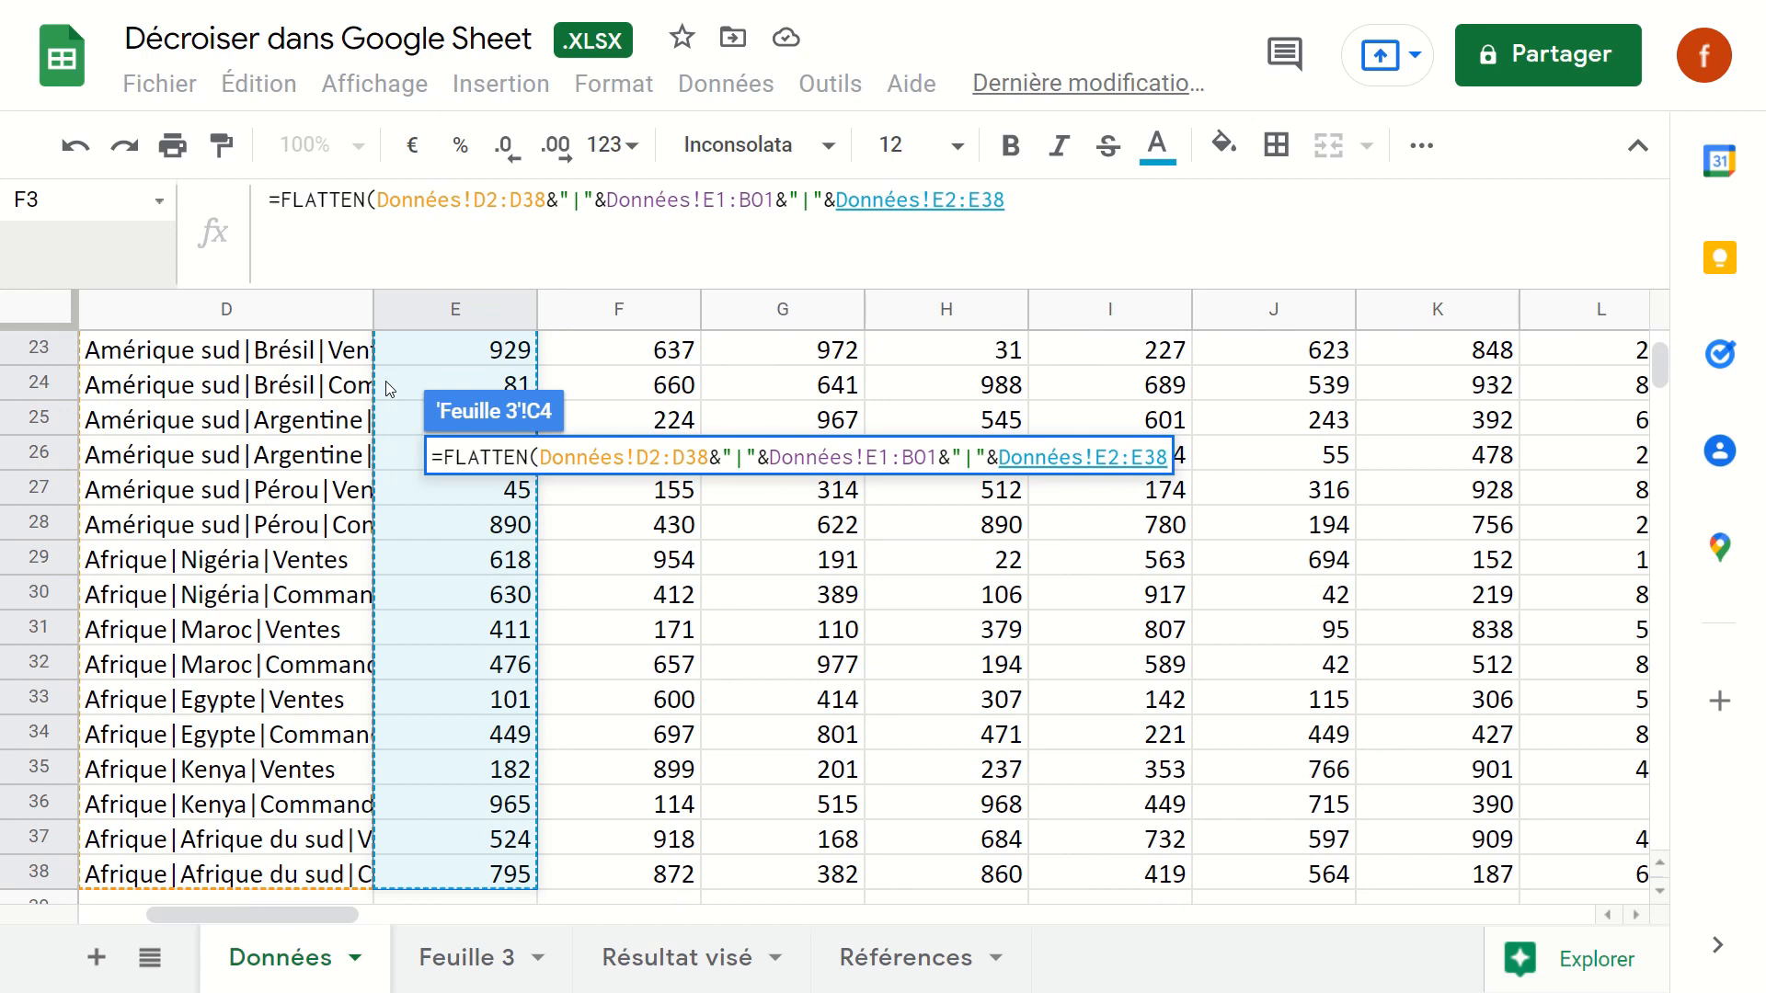
pyautogui.hotkey('ctrl', 'shift', 'Right')
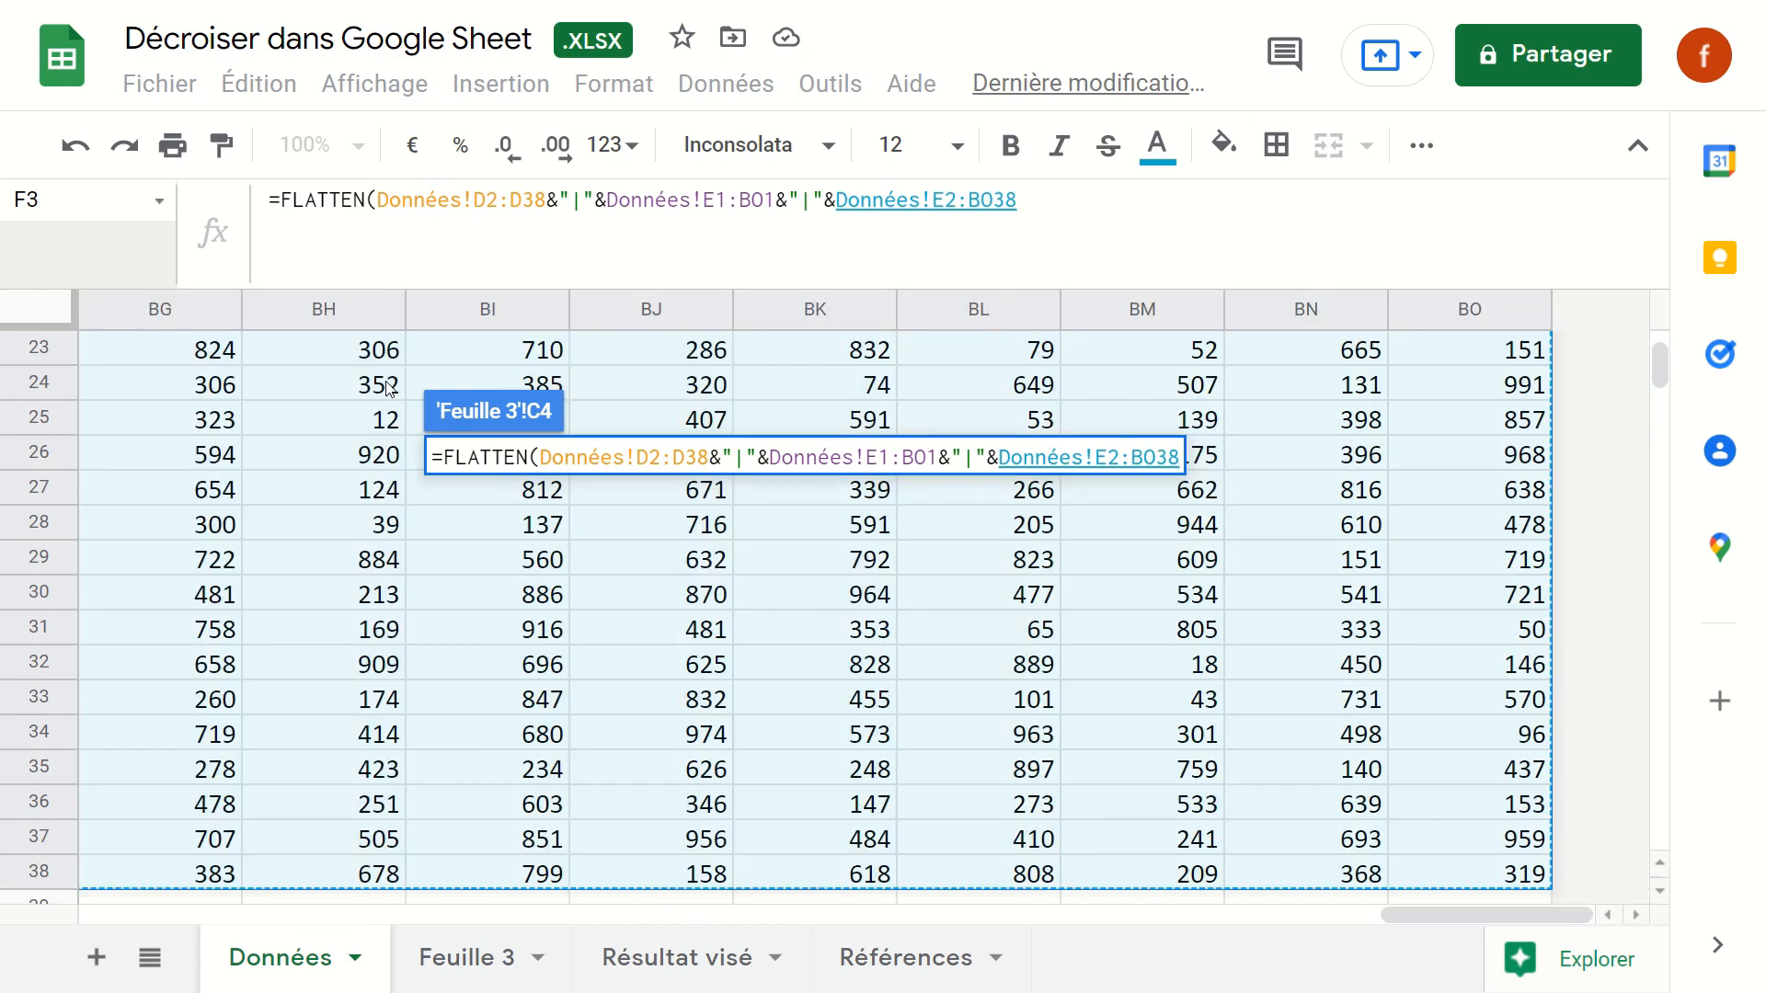
# - Close the FLATTEN formula, wrap it in ArrayFormula and commit it in cell C4 of Feuille 3
pyautogui.write(')')
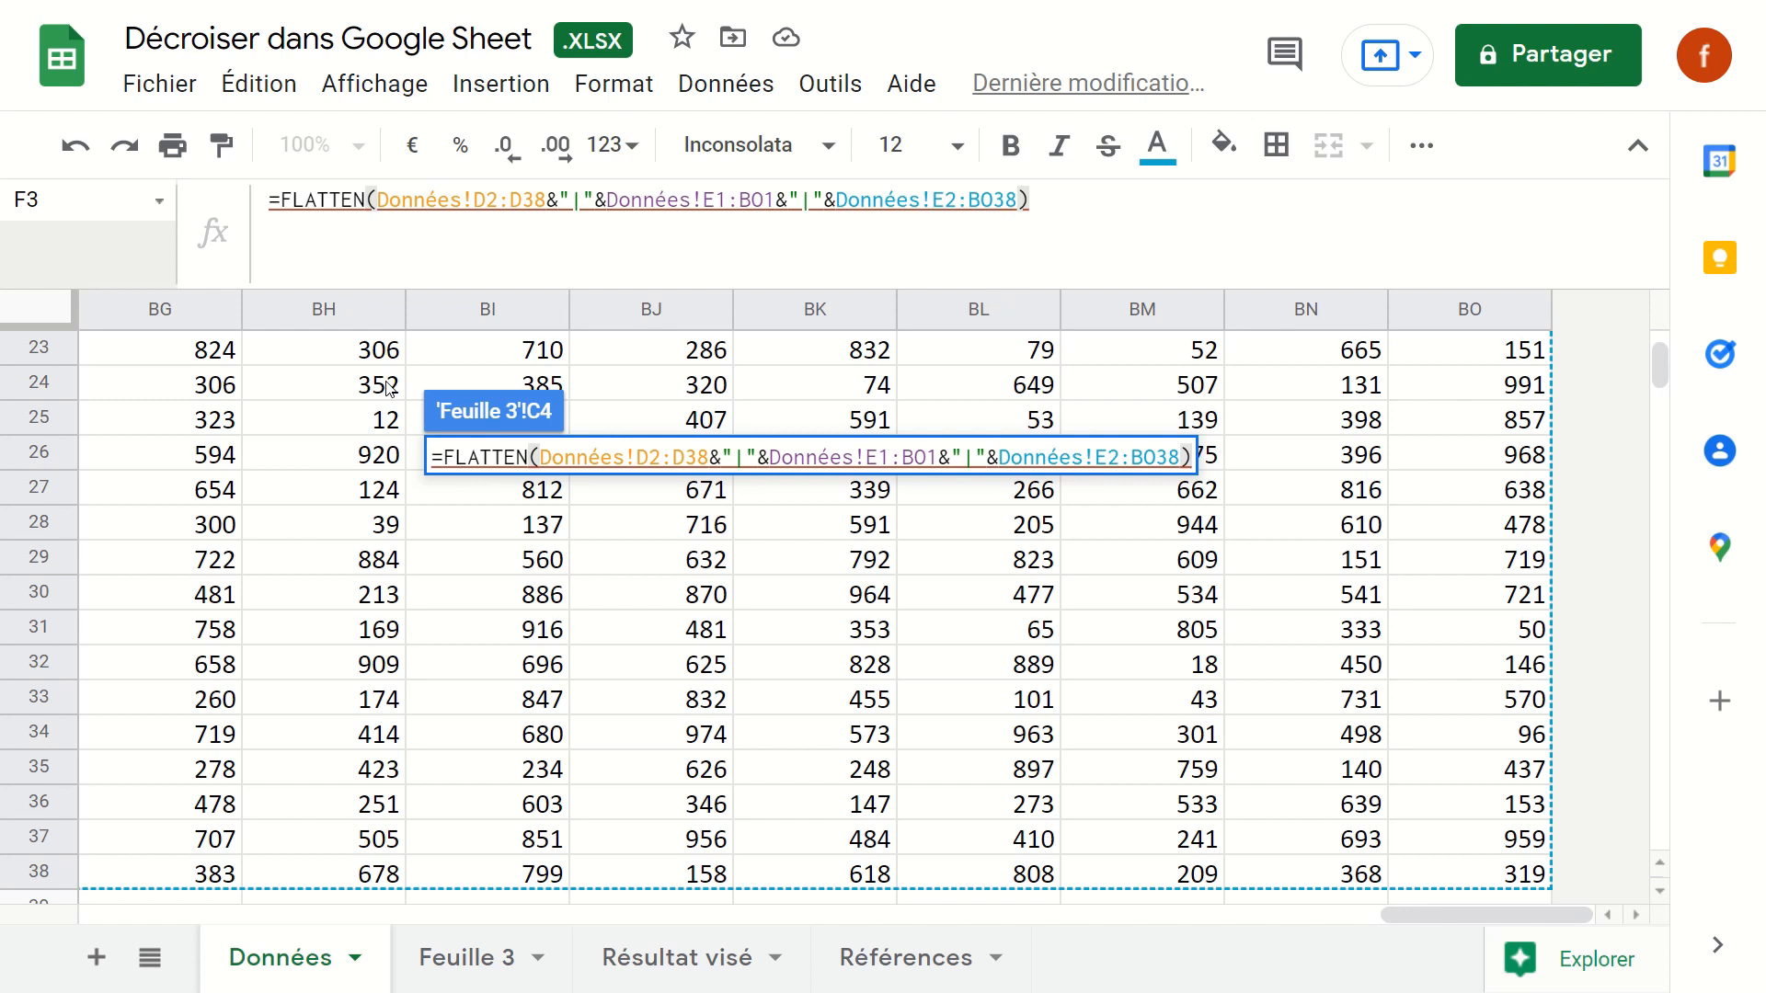
pyautogui.hotkey('ctrl', 'shift', 'Return')
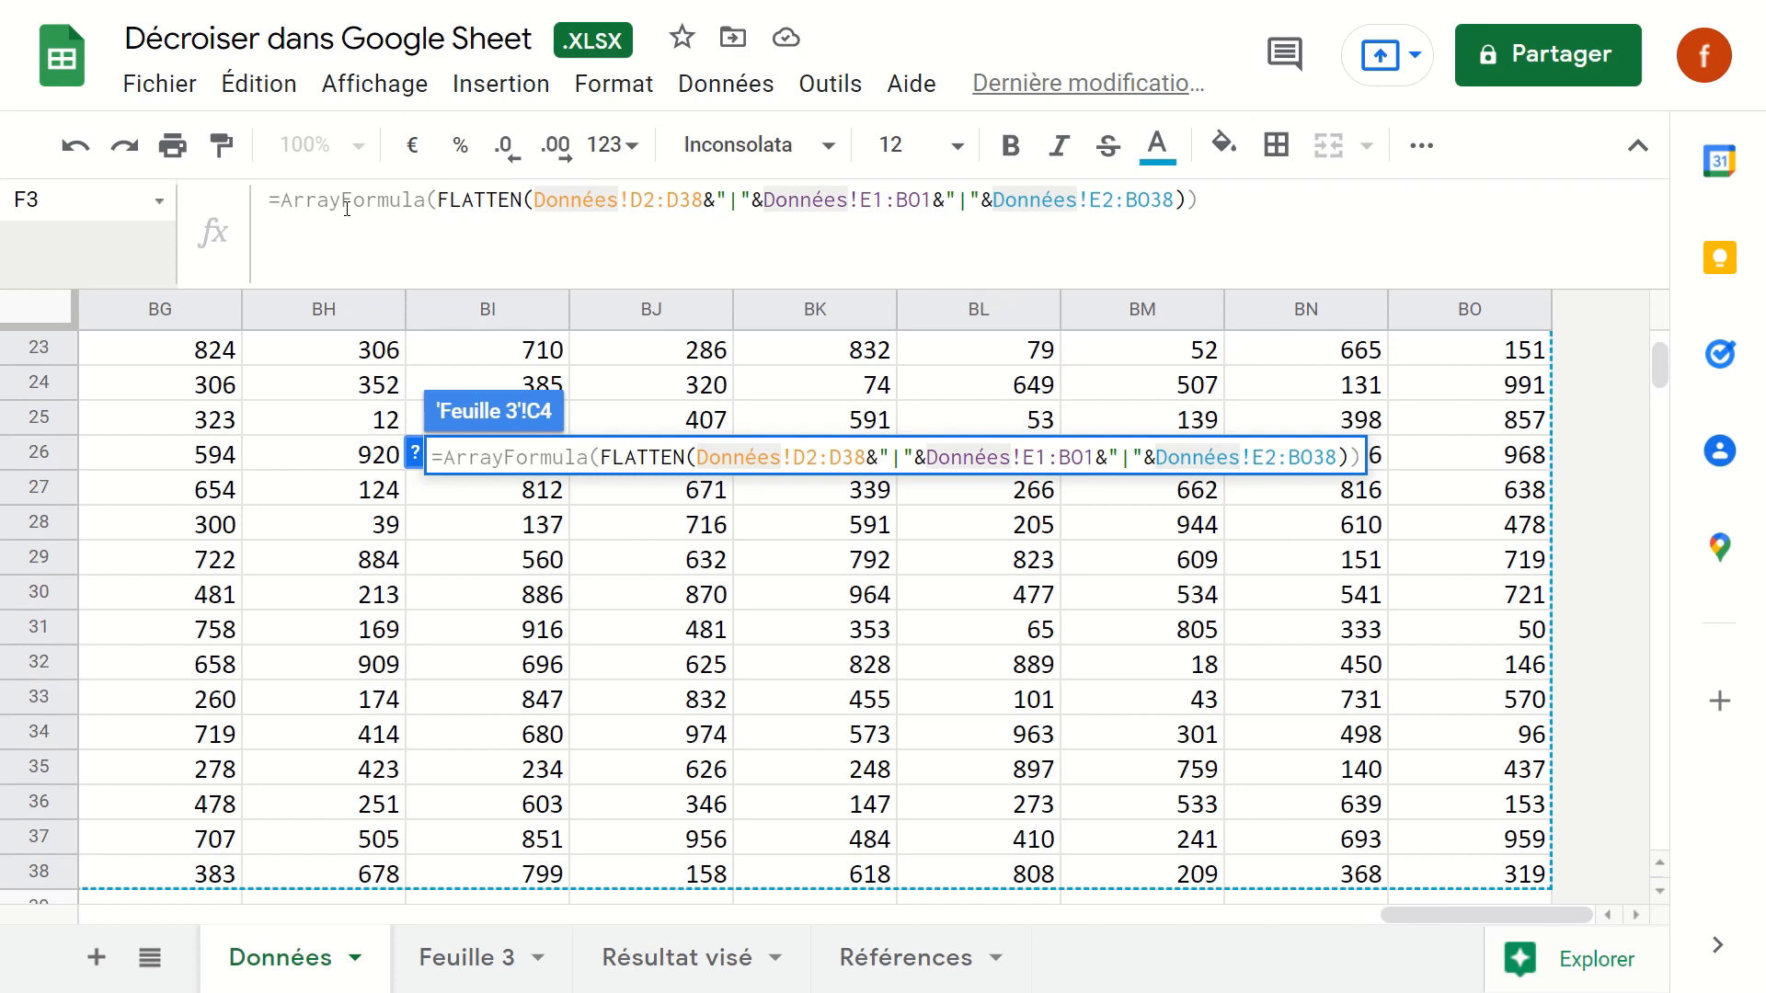
pyautogui.press('Return')
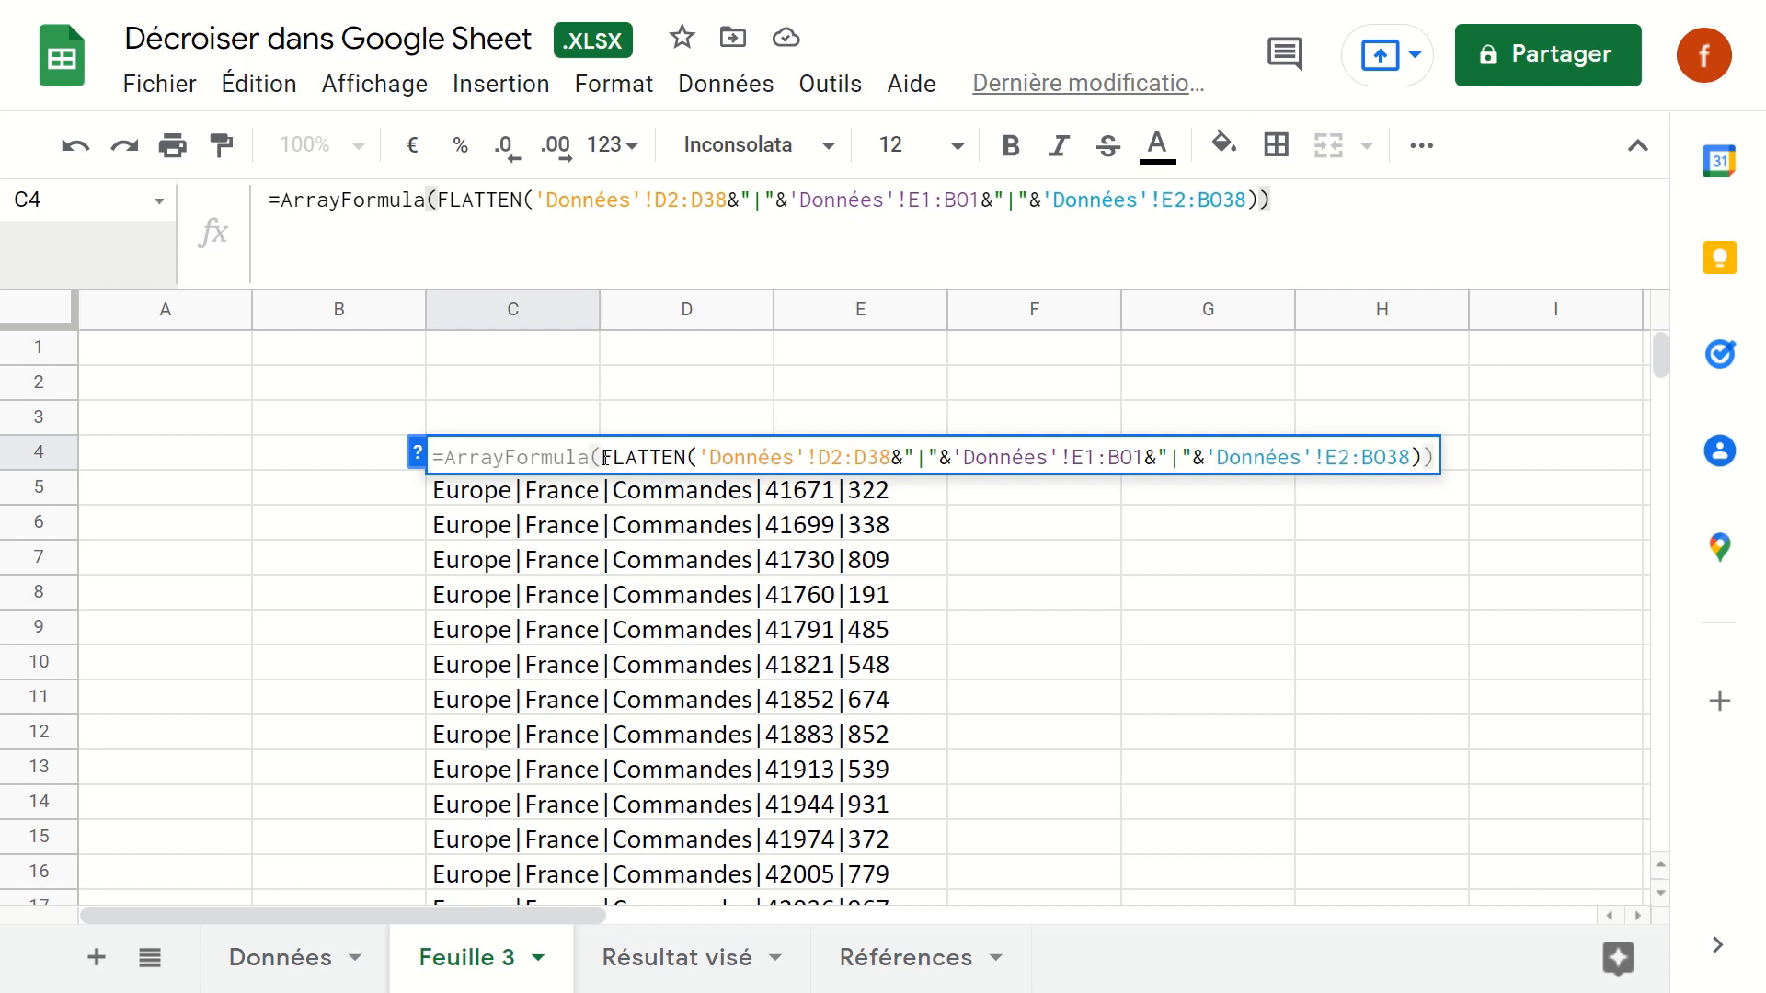
# - Wrap the FLATTEN call in C4 in a SPLIT function inside ArrayFormula, using "|" as the delimiter
pyautogui.write('SPLIT')
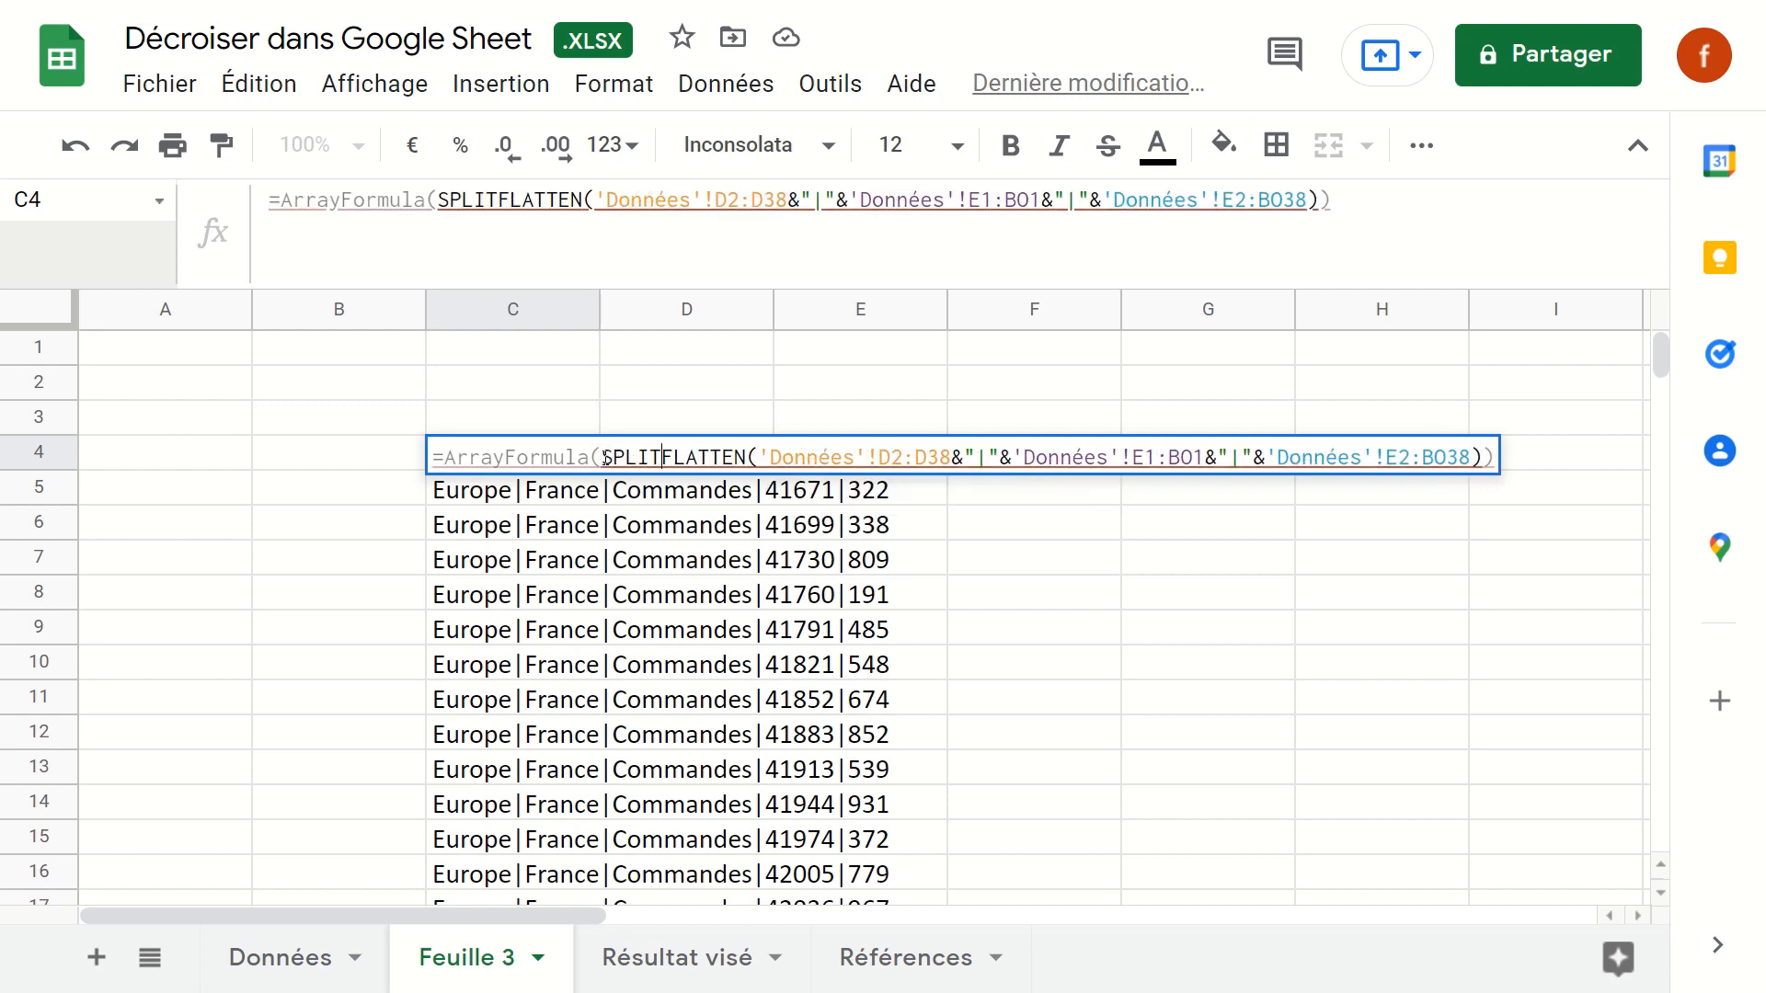
pyautogui.write('(')
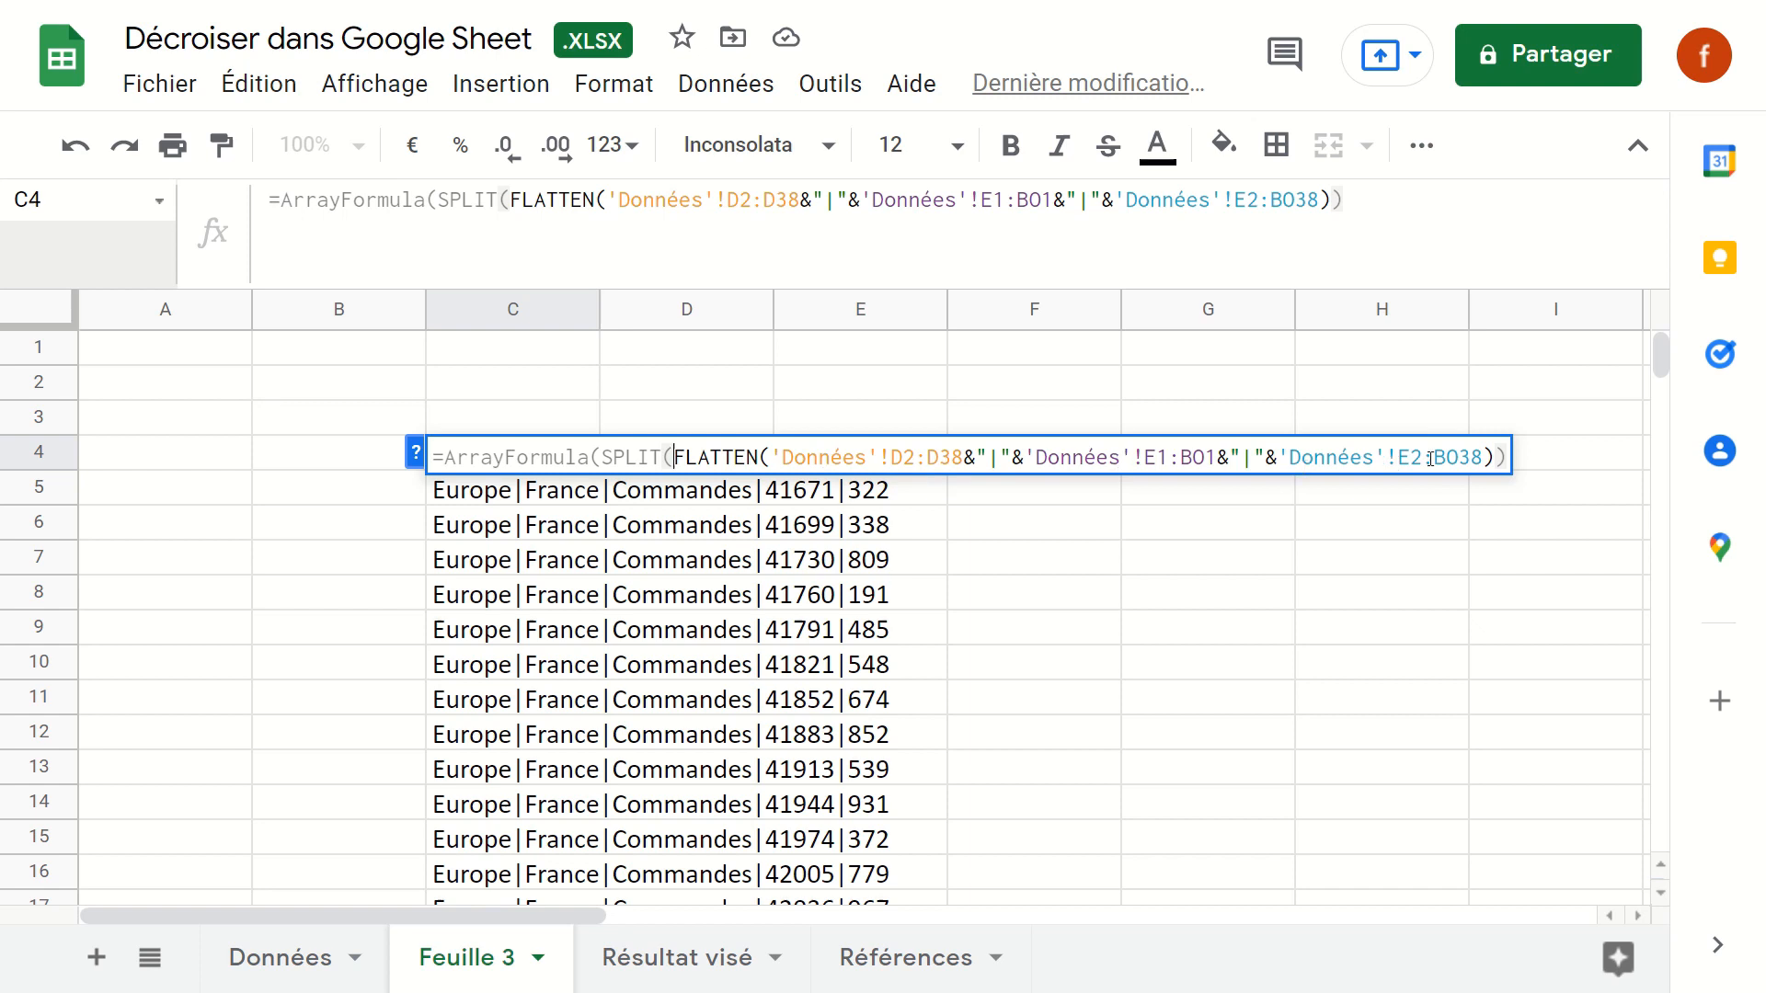
pyautogui.click(1494, 457)
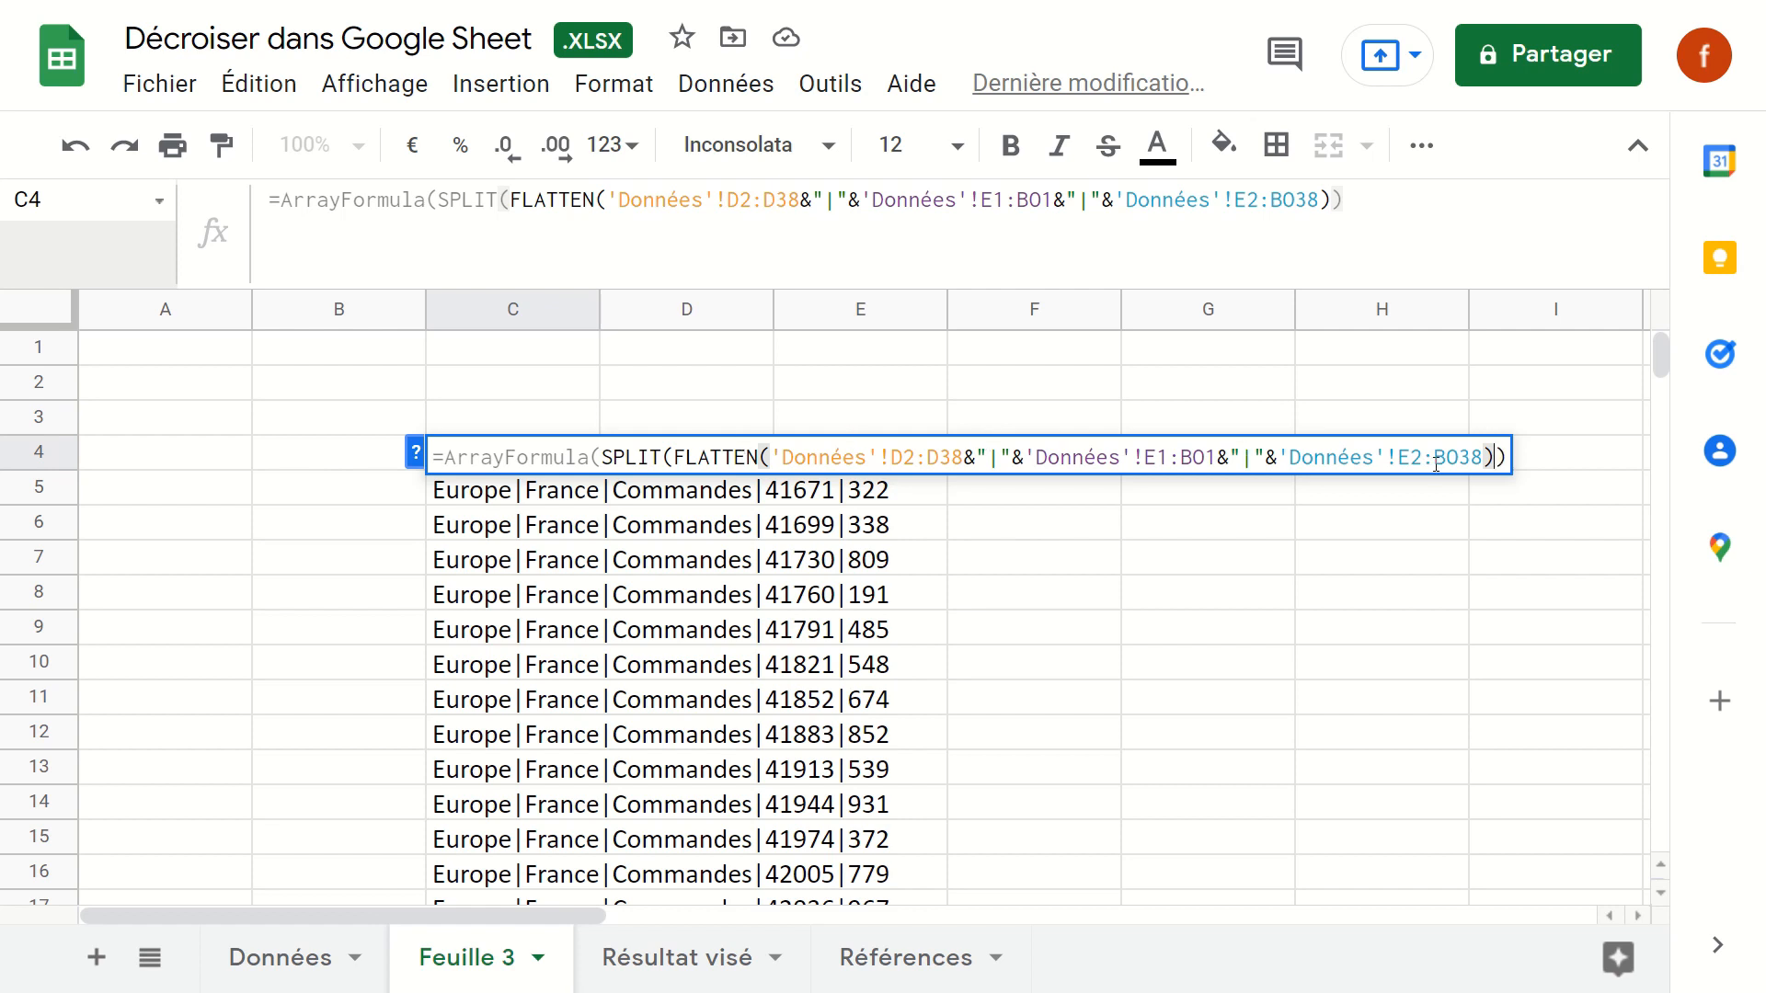
pyautogui.press('Left')
pyautogui.write(';')
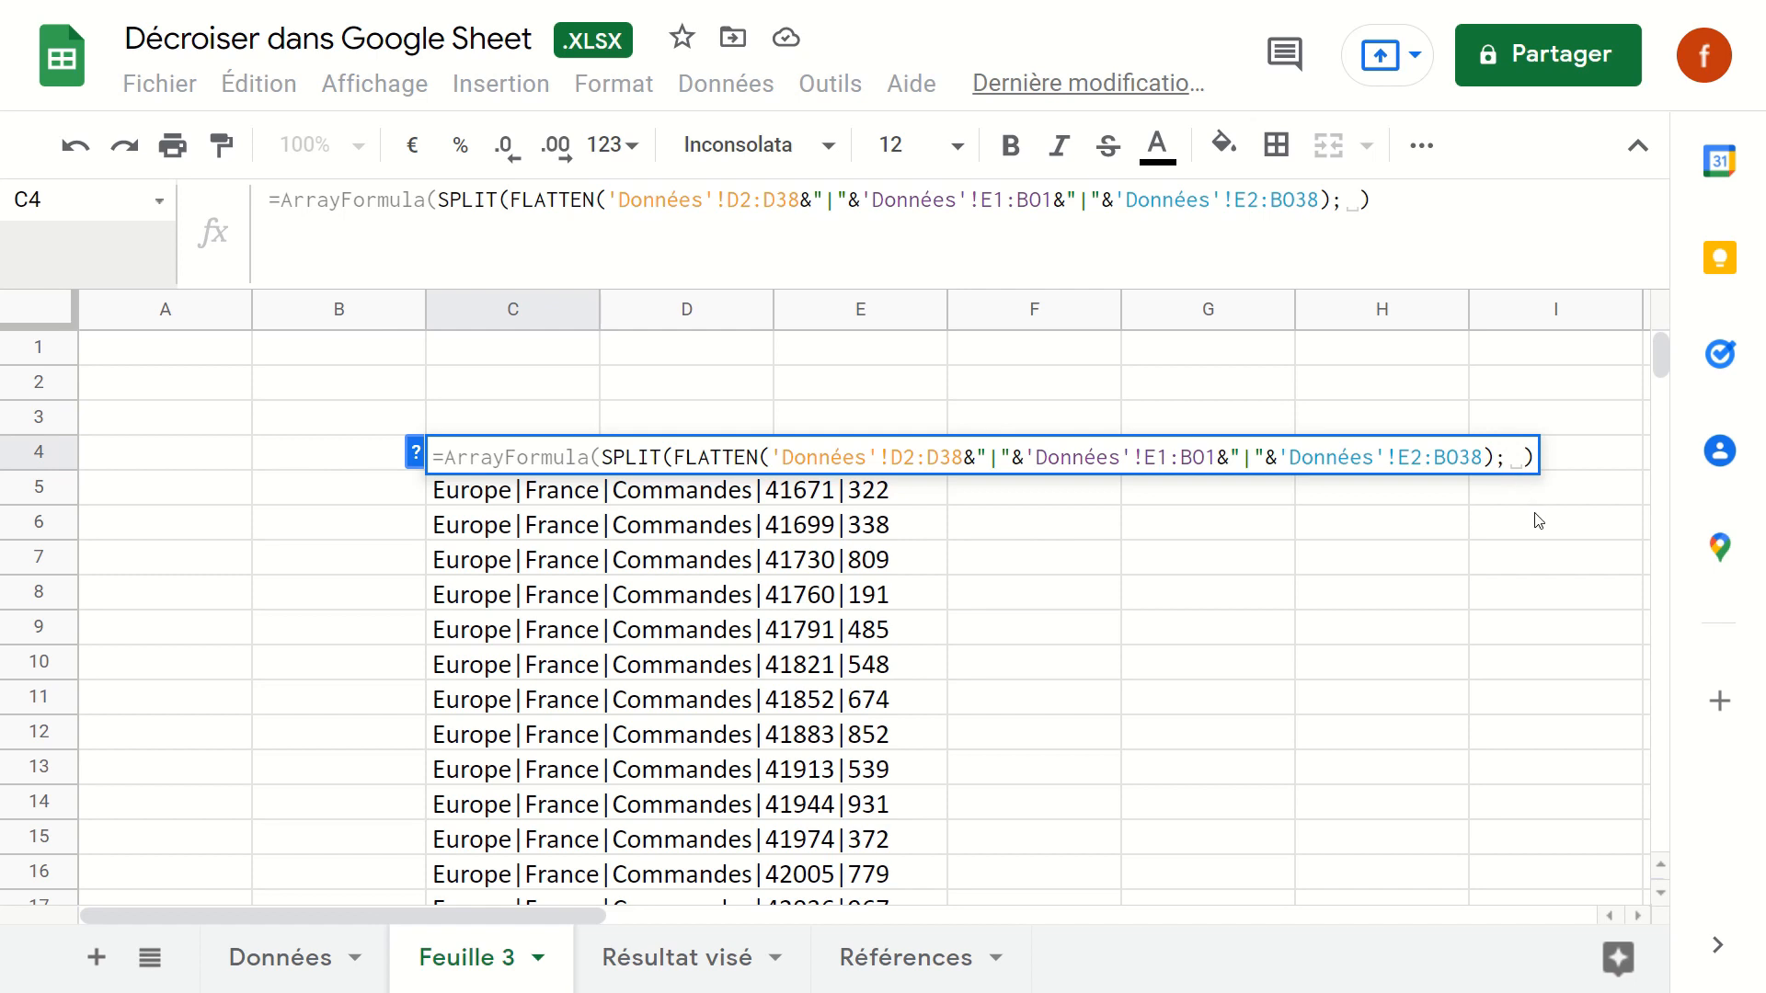
pyautogui.press('BackSpace')
pyautogui.write('"')
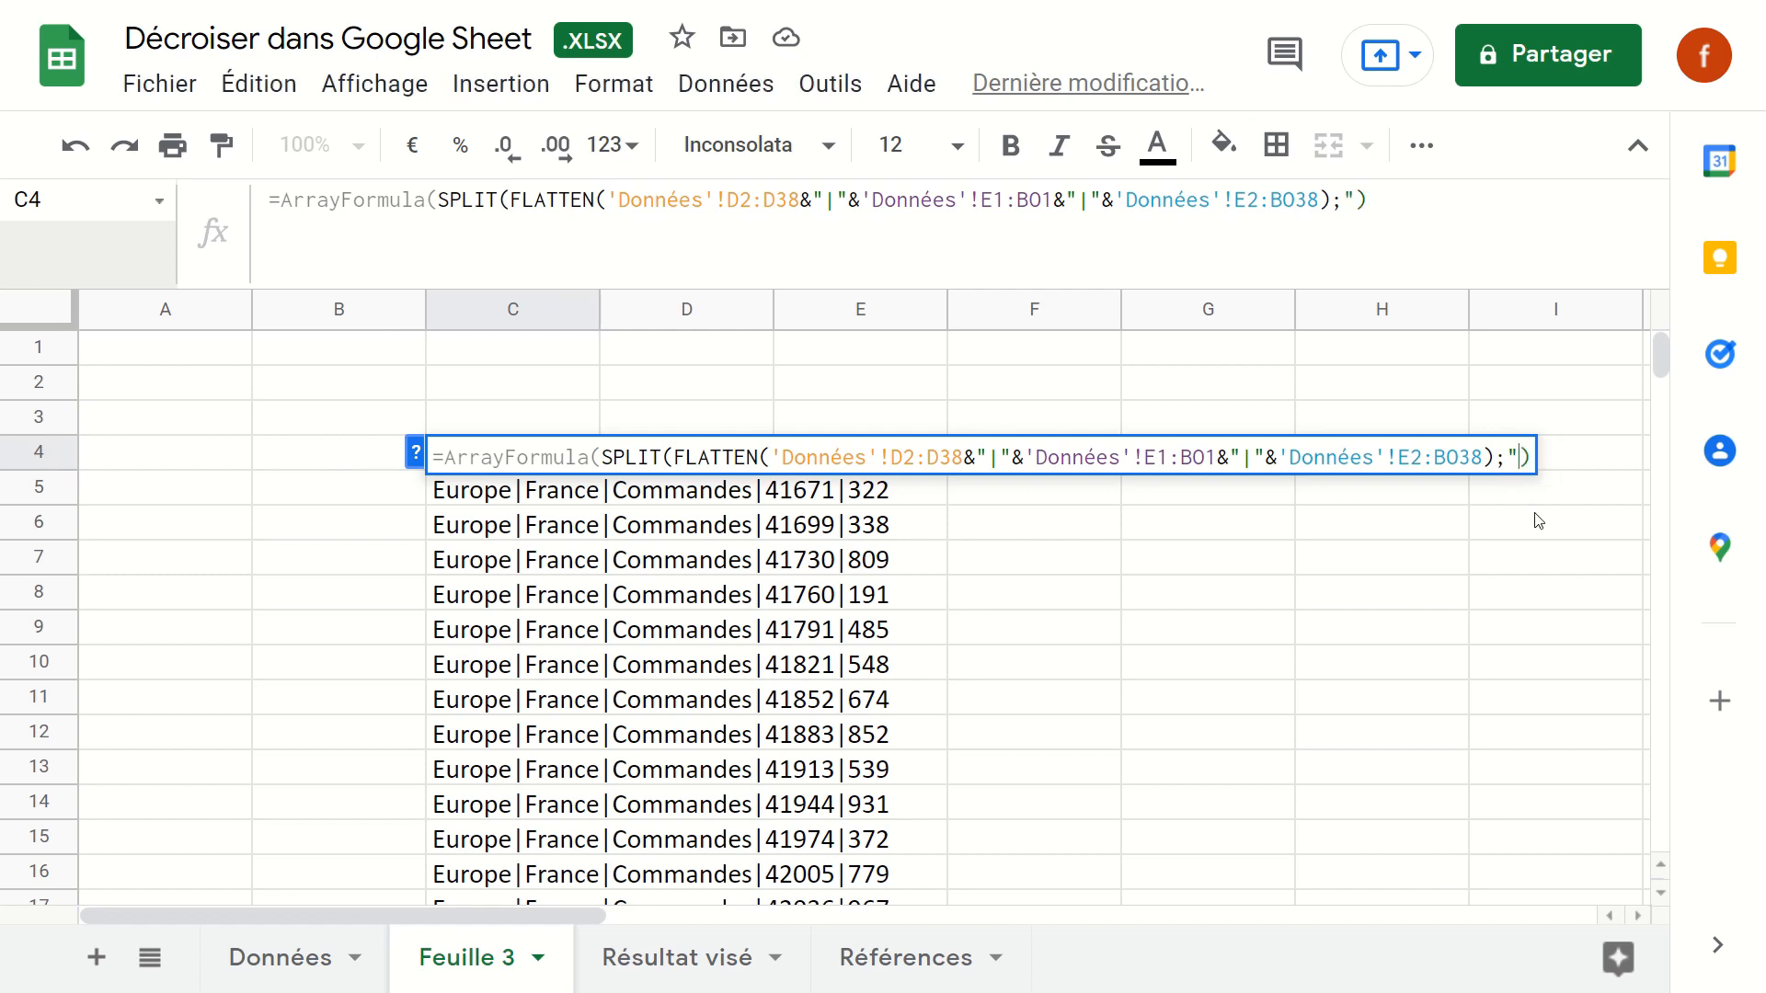
pyautogui.write('|"')
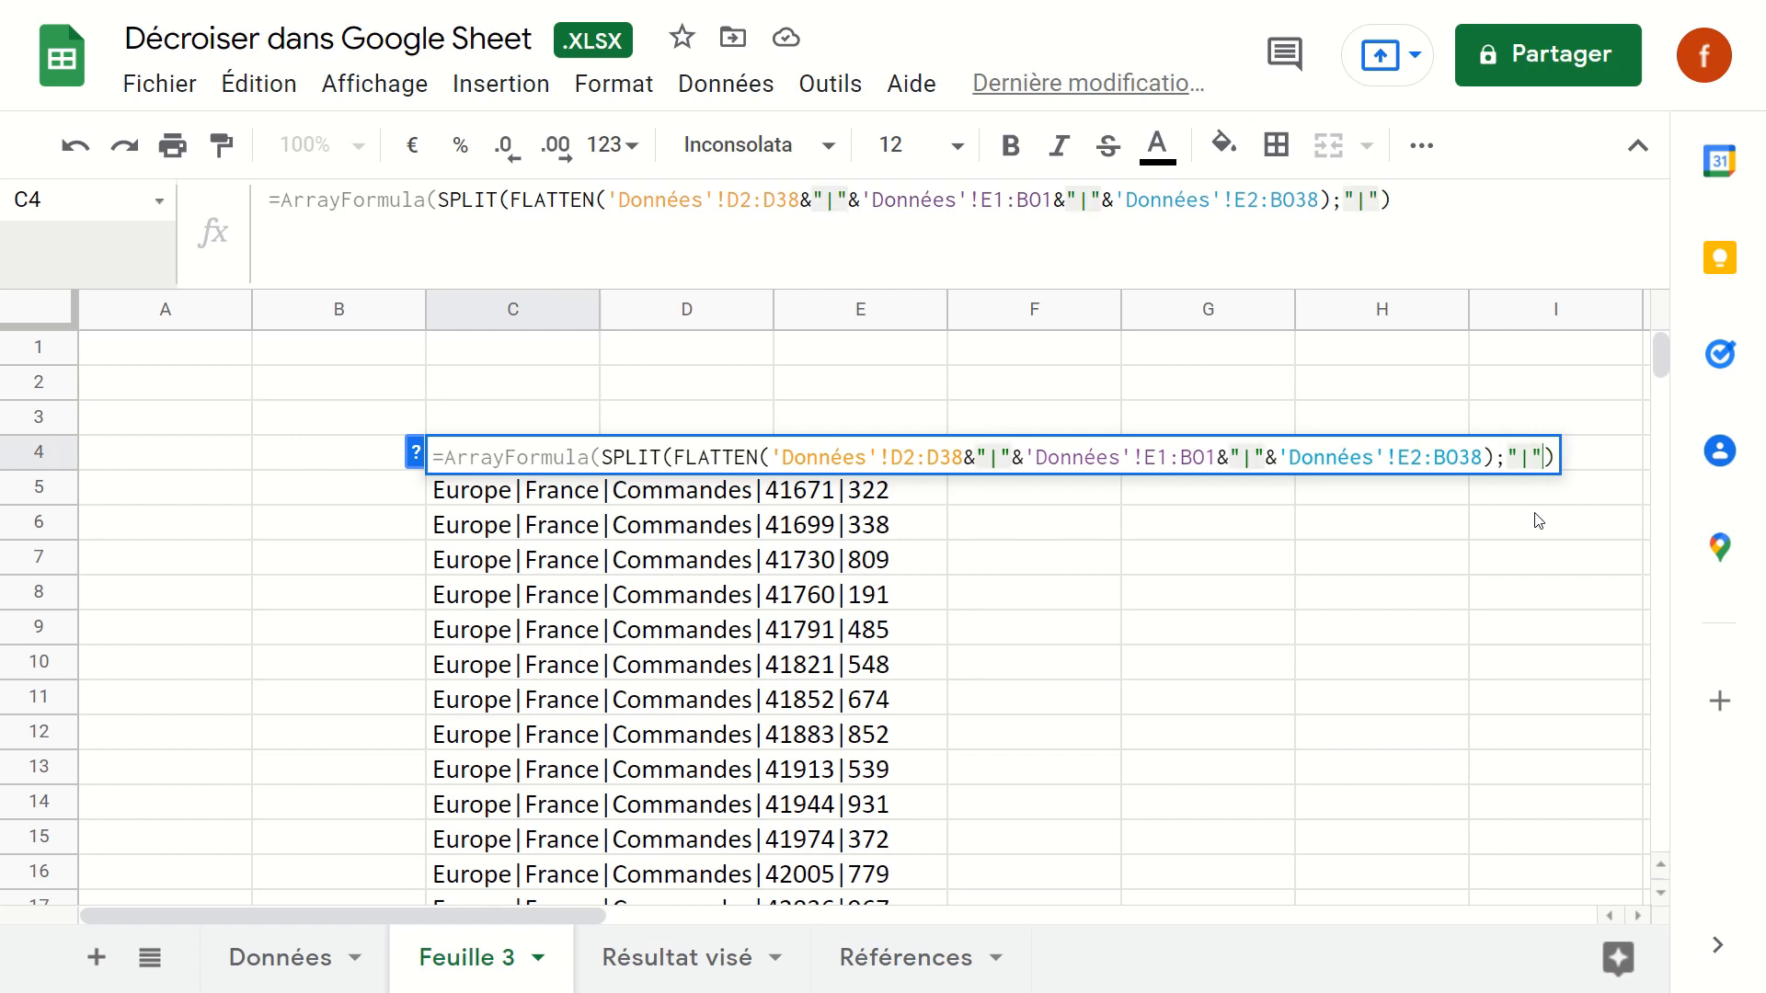
pyautogui.write(')')
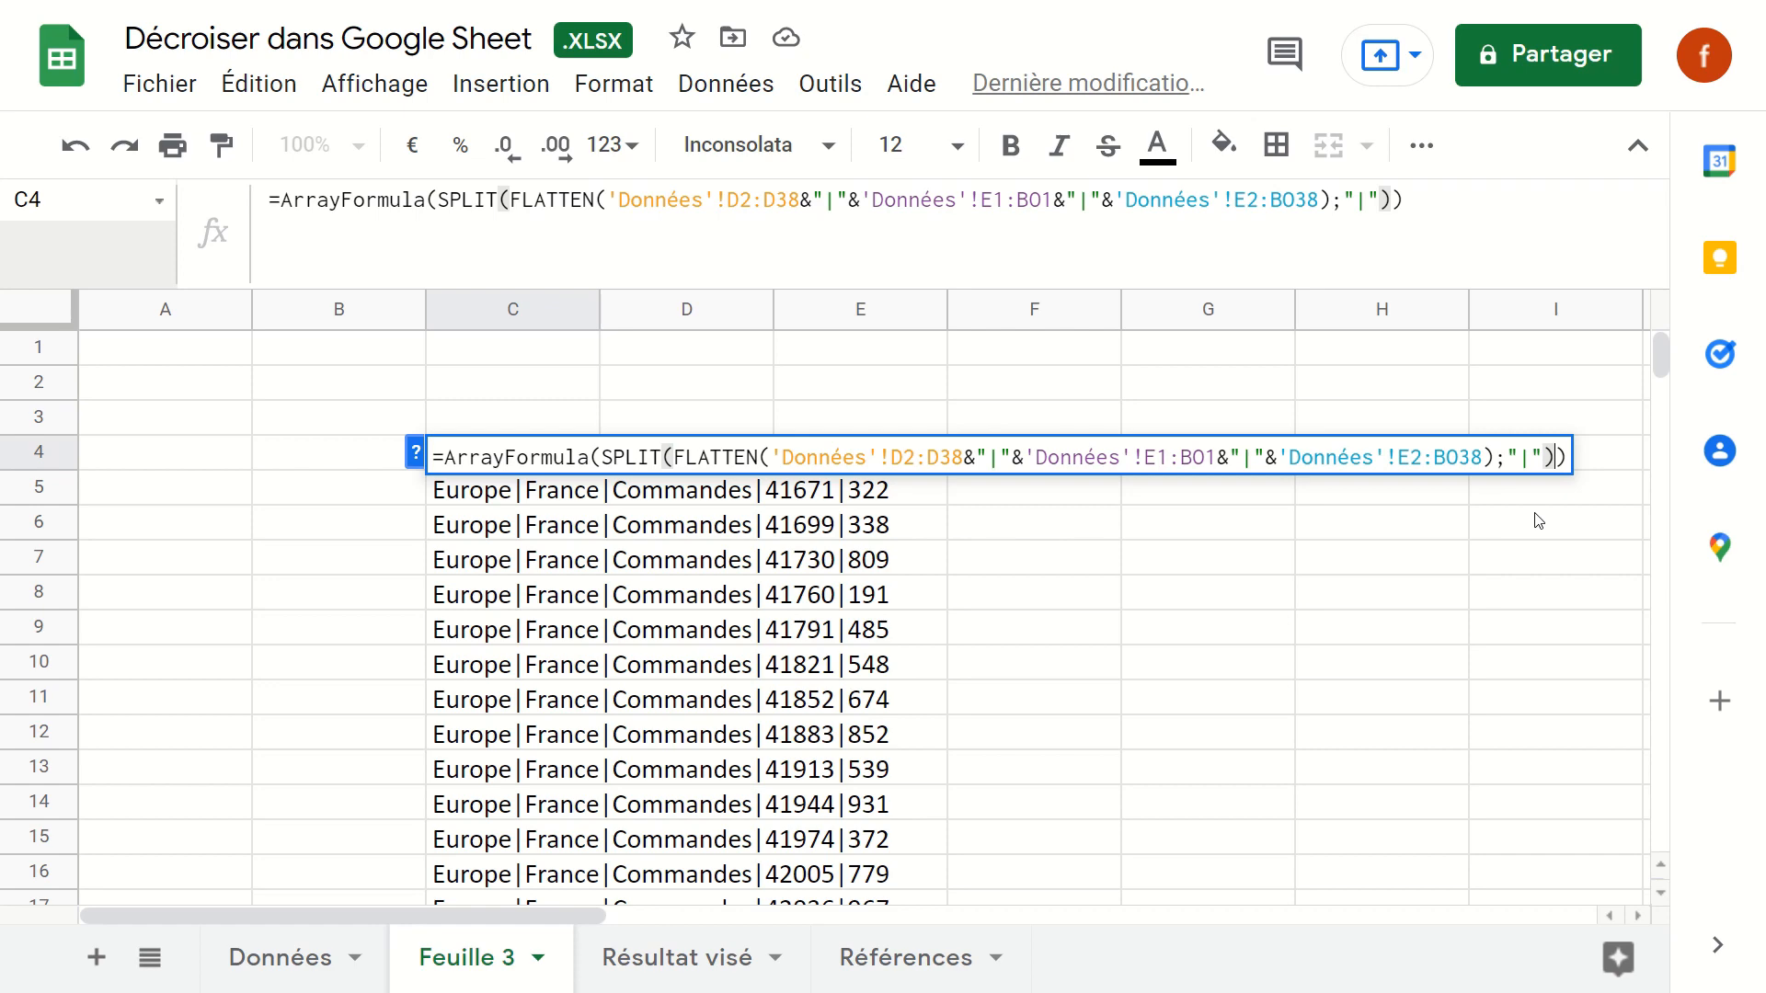
pyautogui.press('Return')
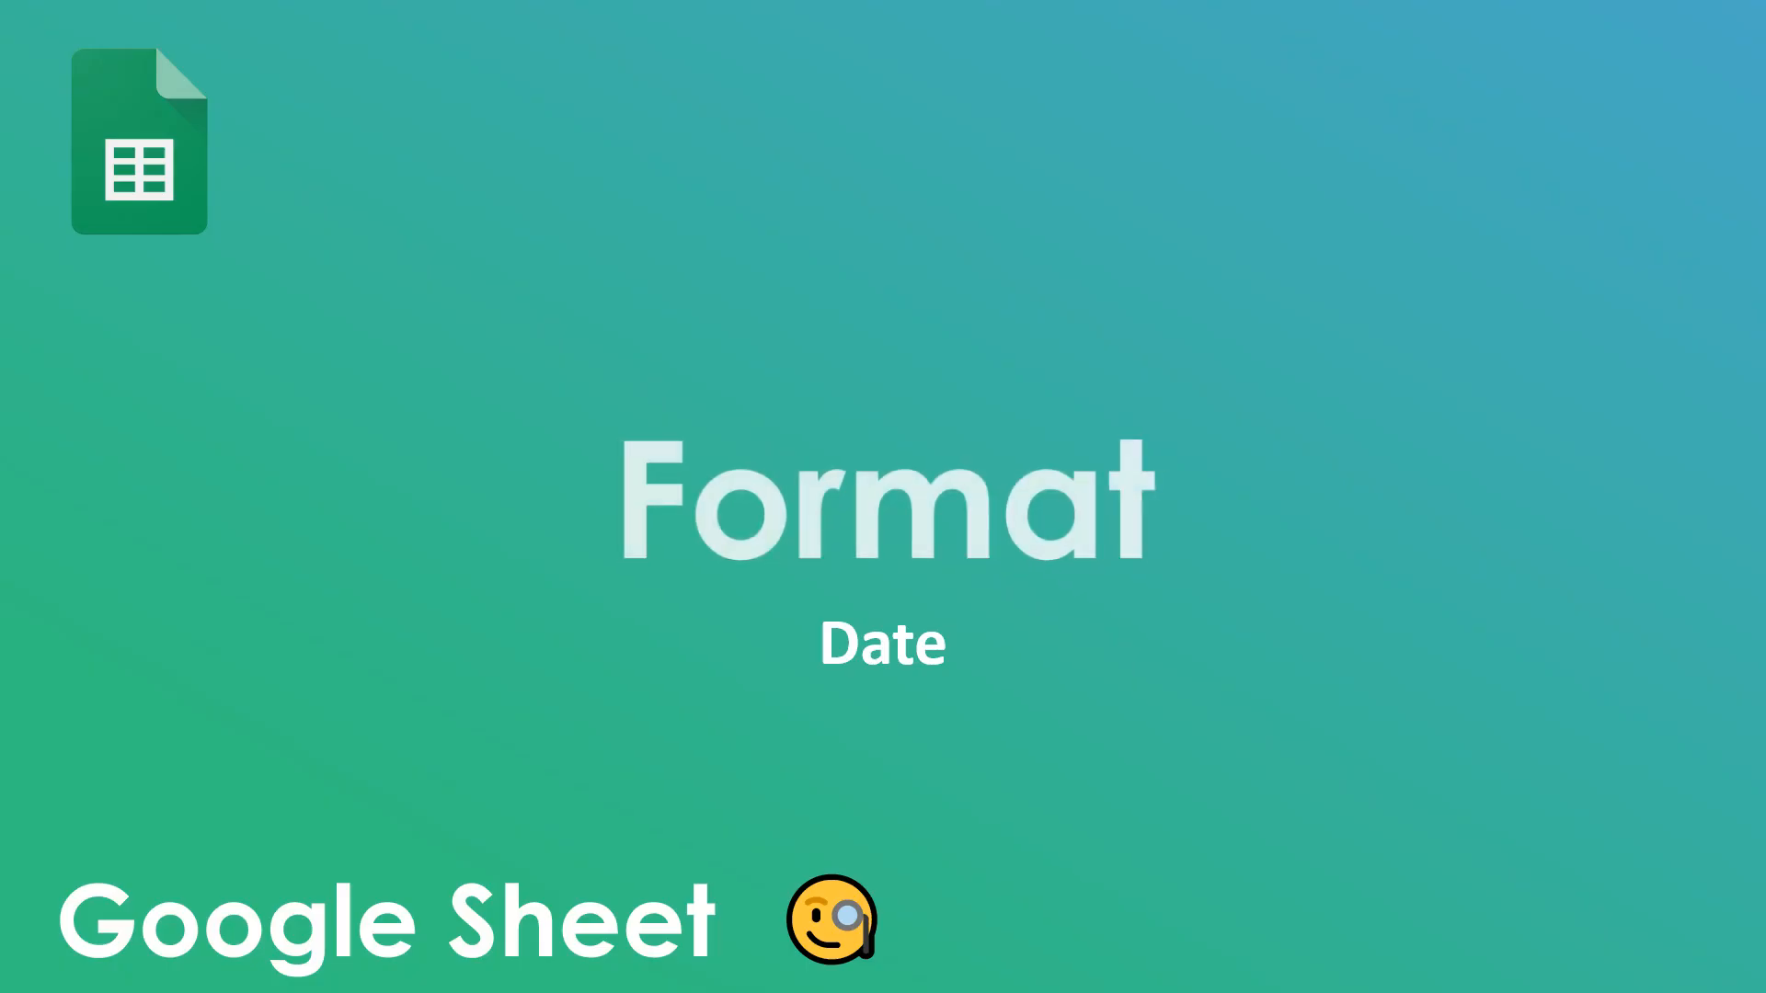
# - Format column F of Feuille 3 with the Date number format
pyautogui.click(488, 456)
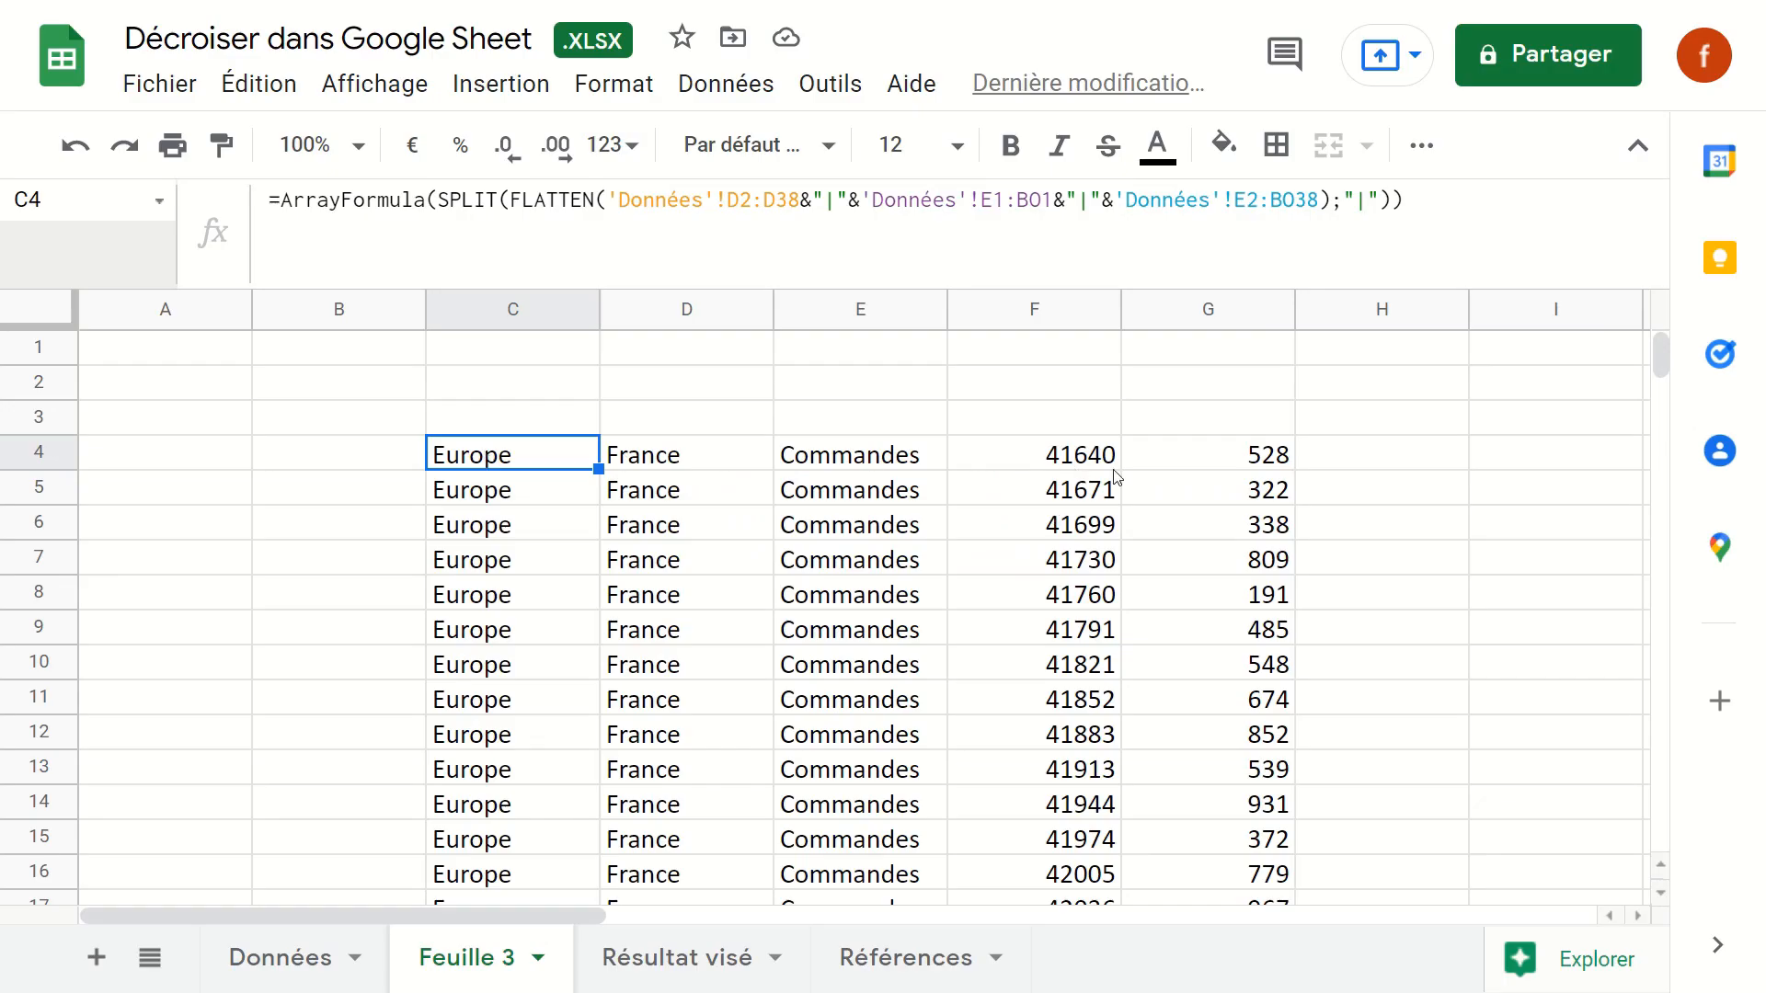
pyautogui.click(1031, 313)
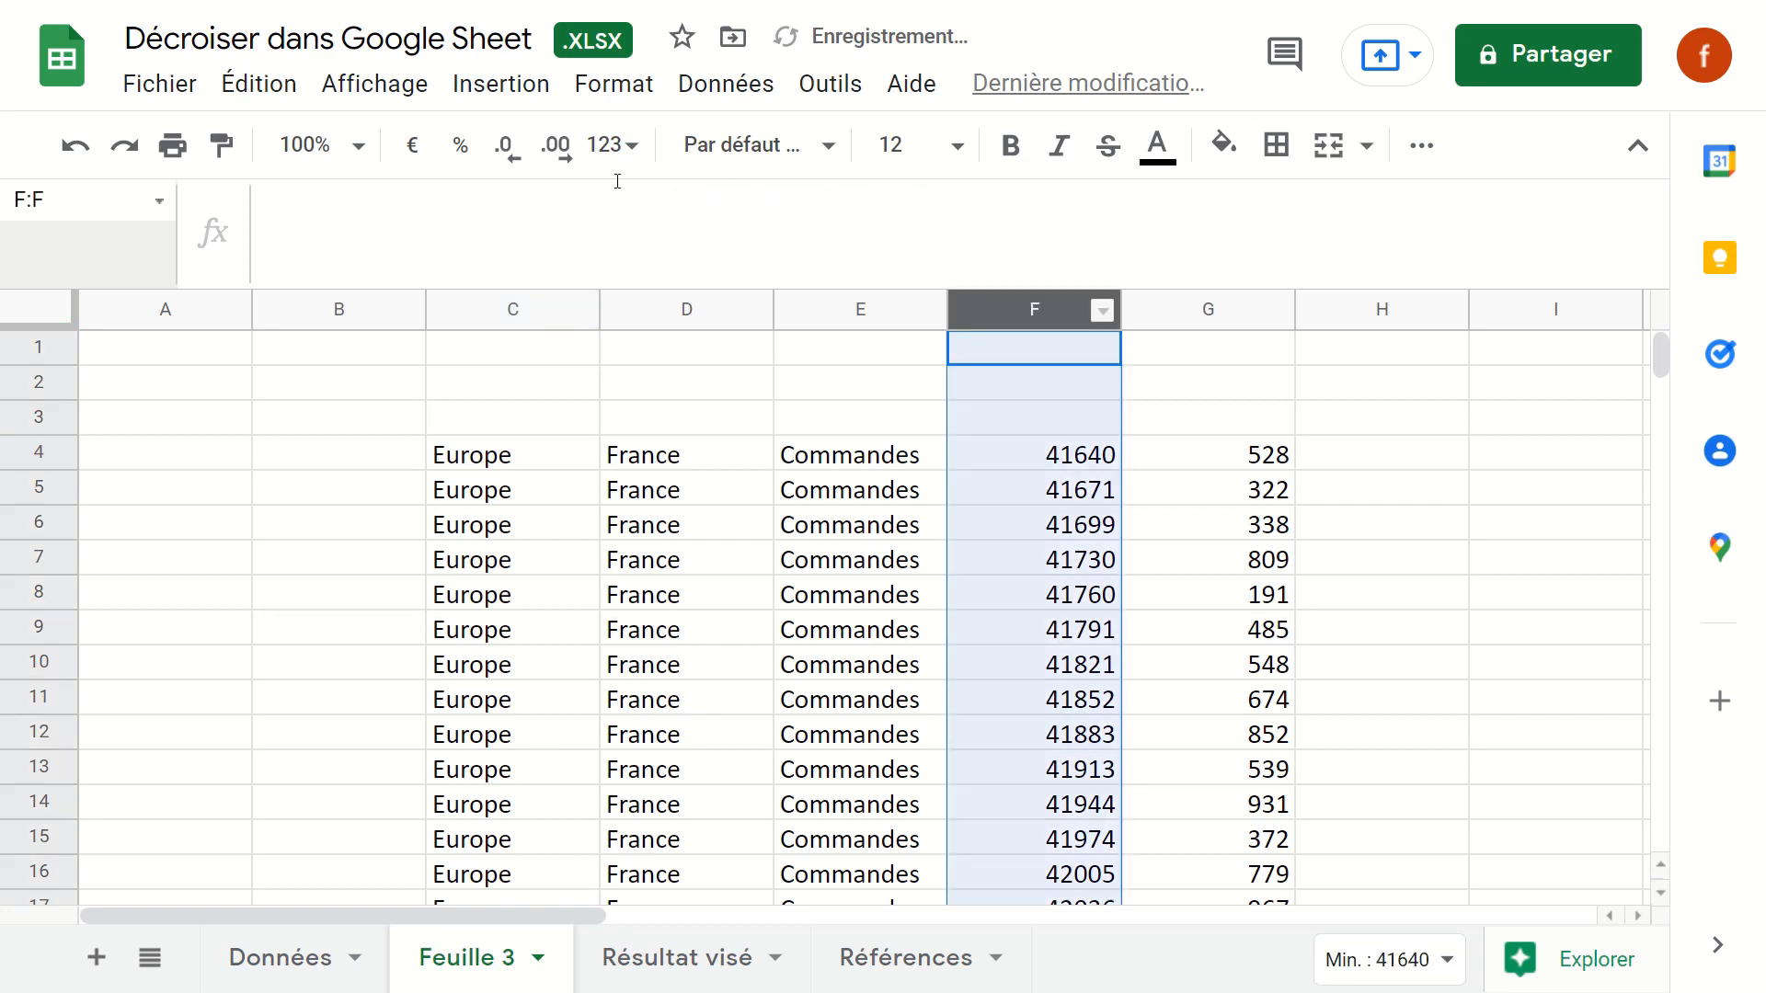
pyautogui.click(569, 92)
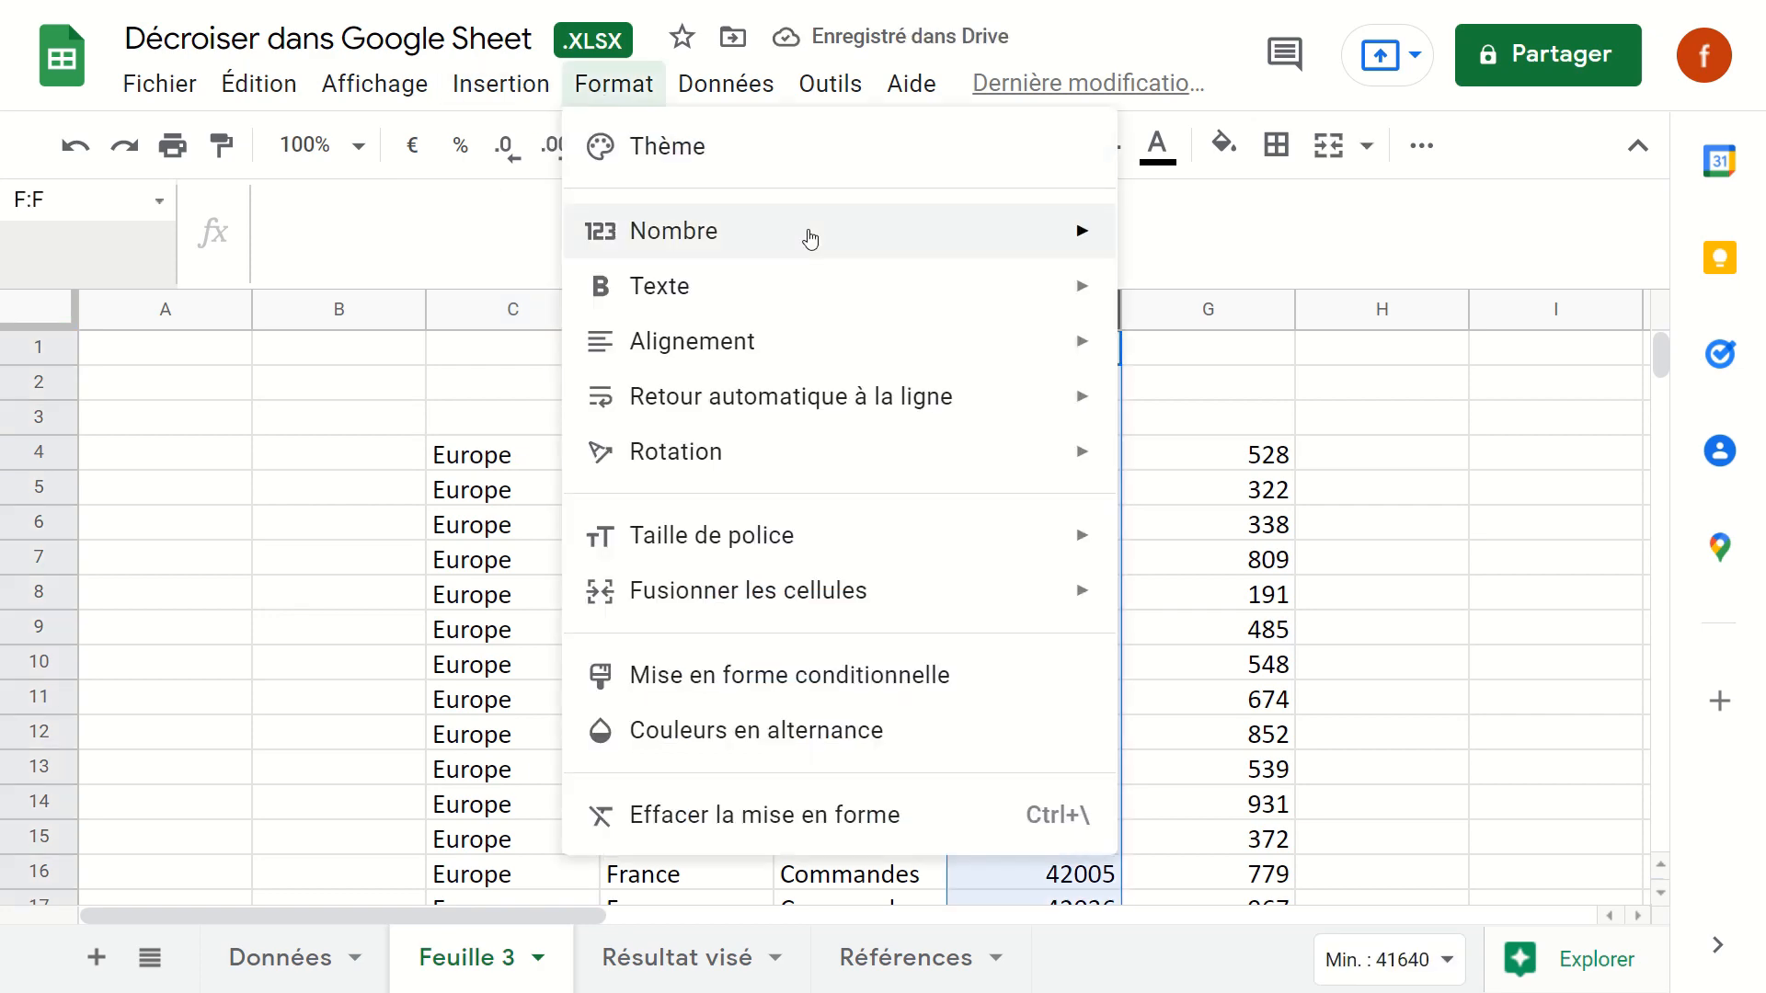
pyautogui.moveTo(987, 236)
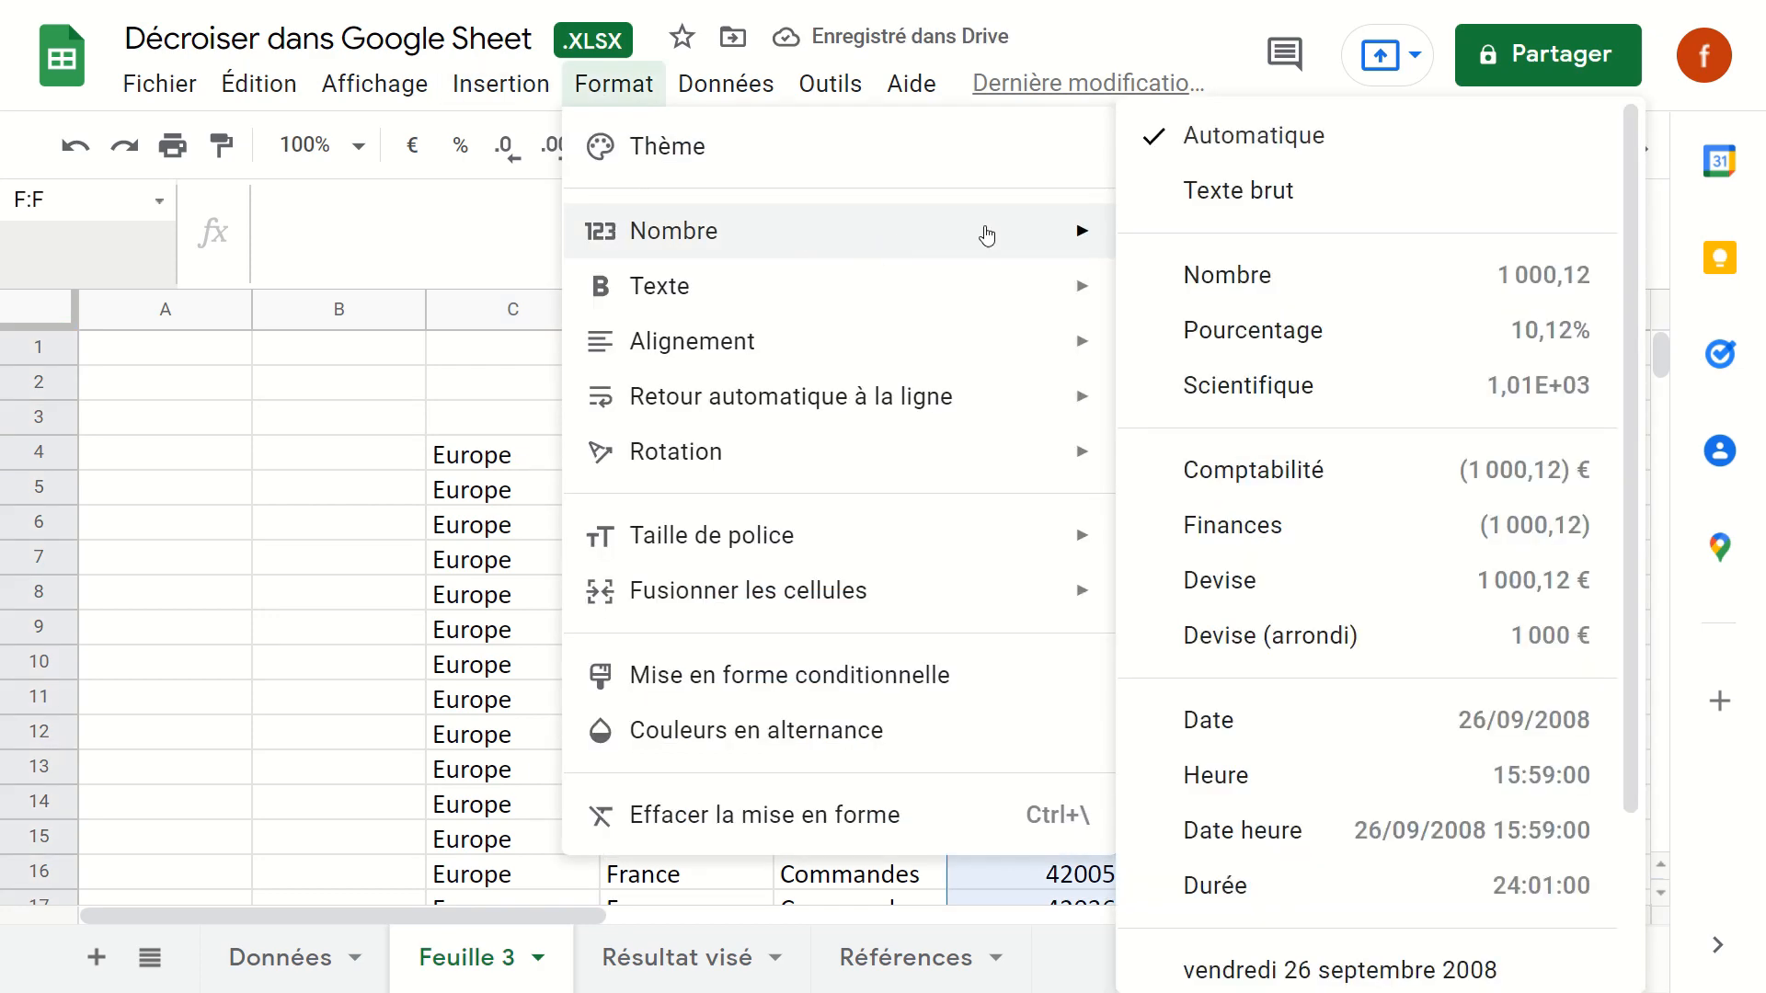
pyautogui.click(1235, 721)
# - Enter the column headers Zone, PAys, Typ, Date and Montant in cells C3 to G3
pyautogui.click(494, 422)
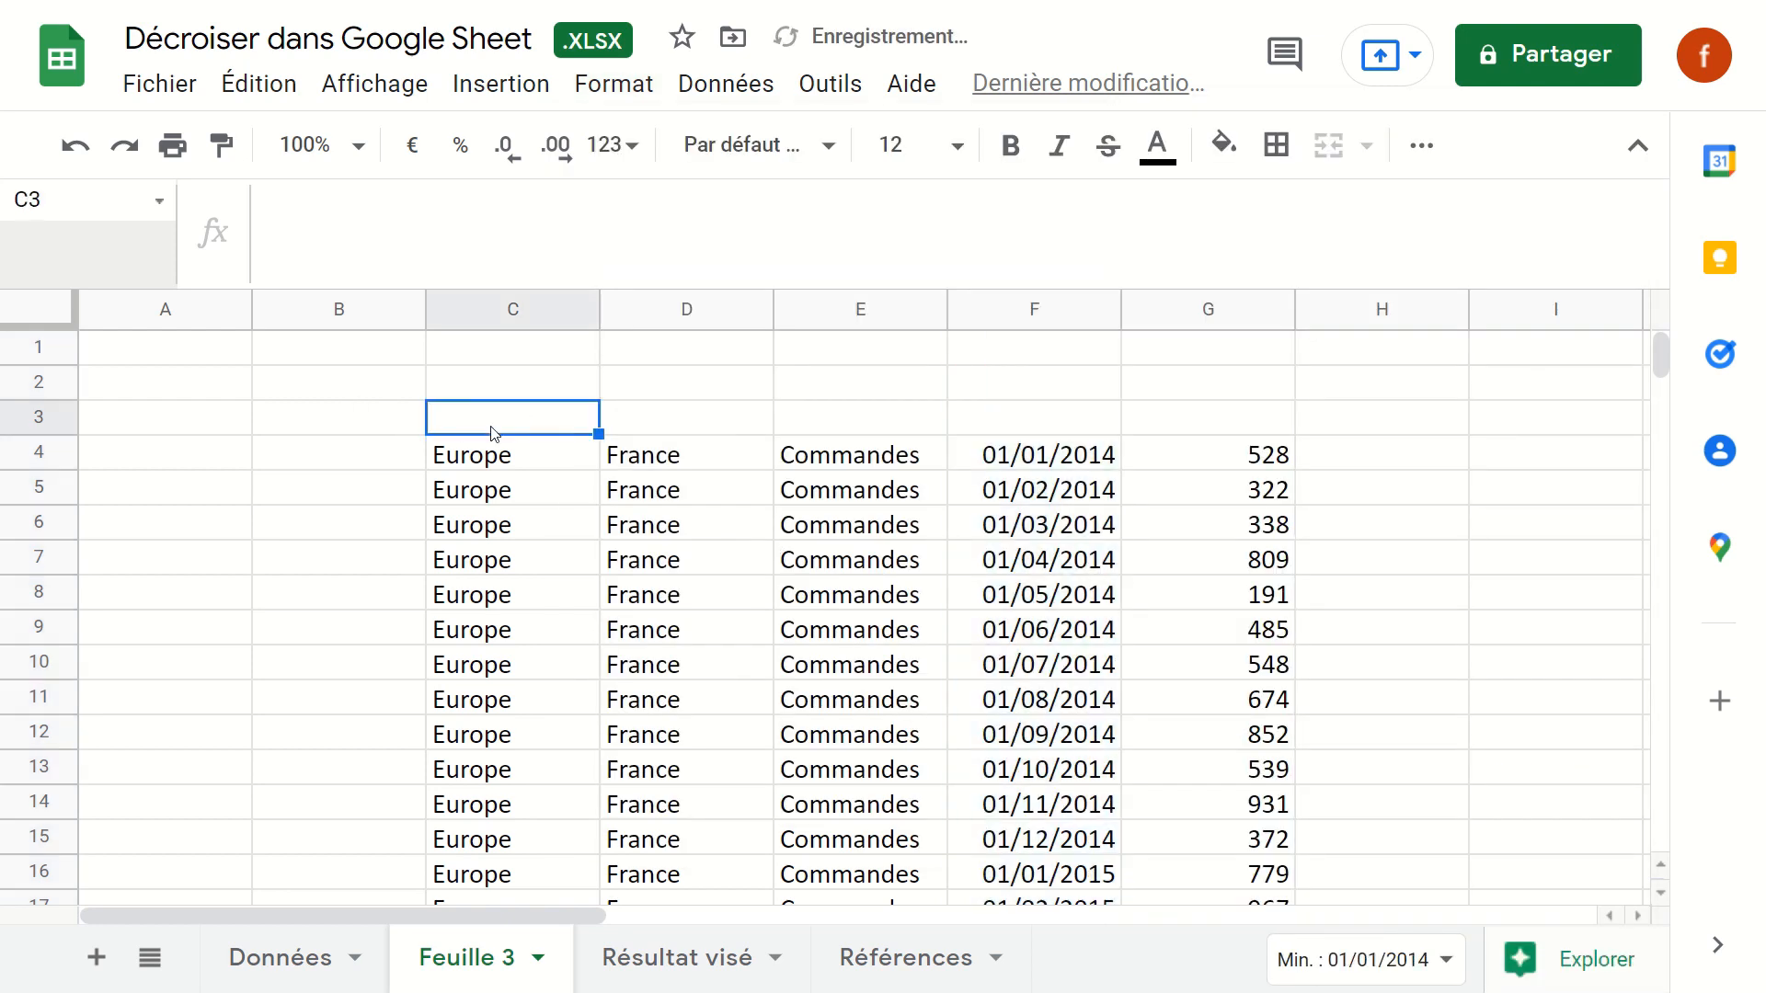
pyautogui.write('Zone')
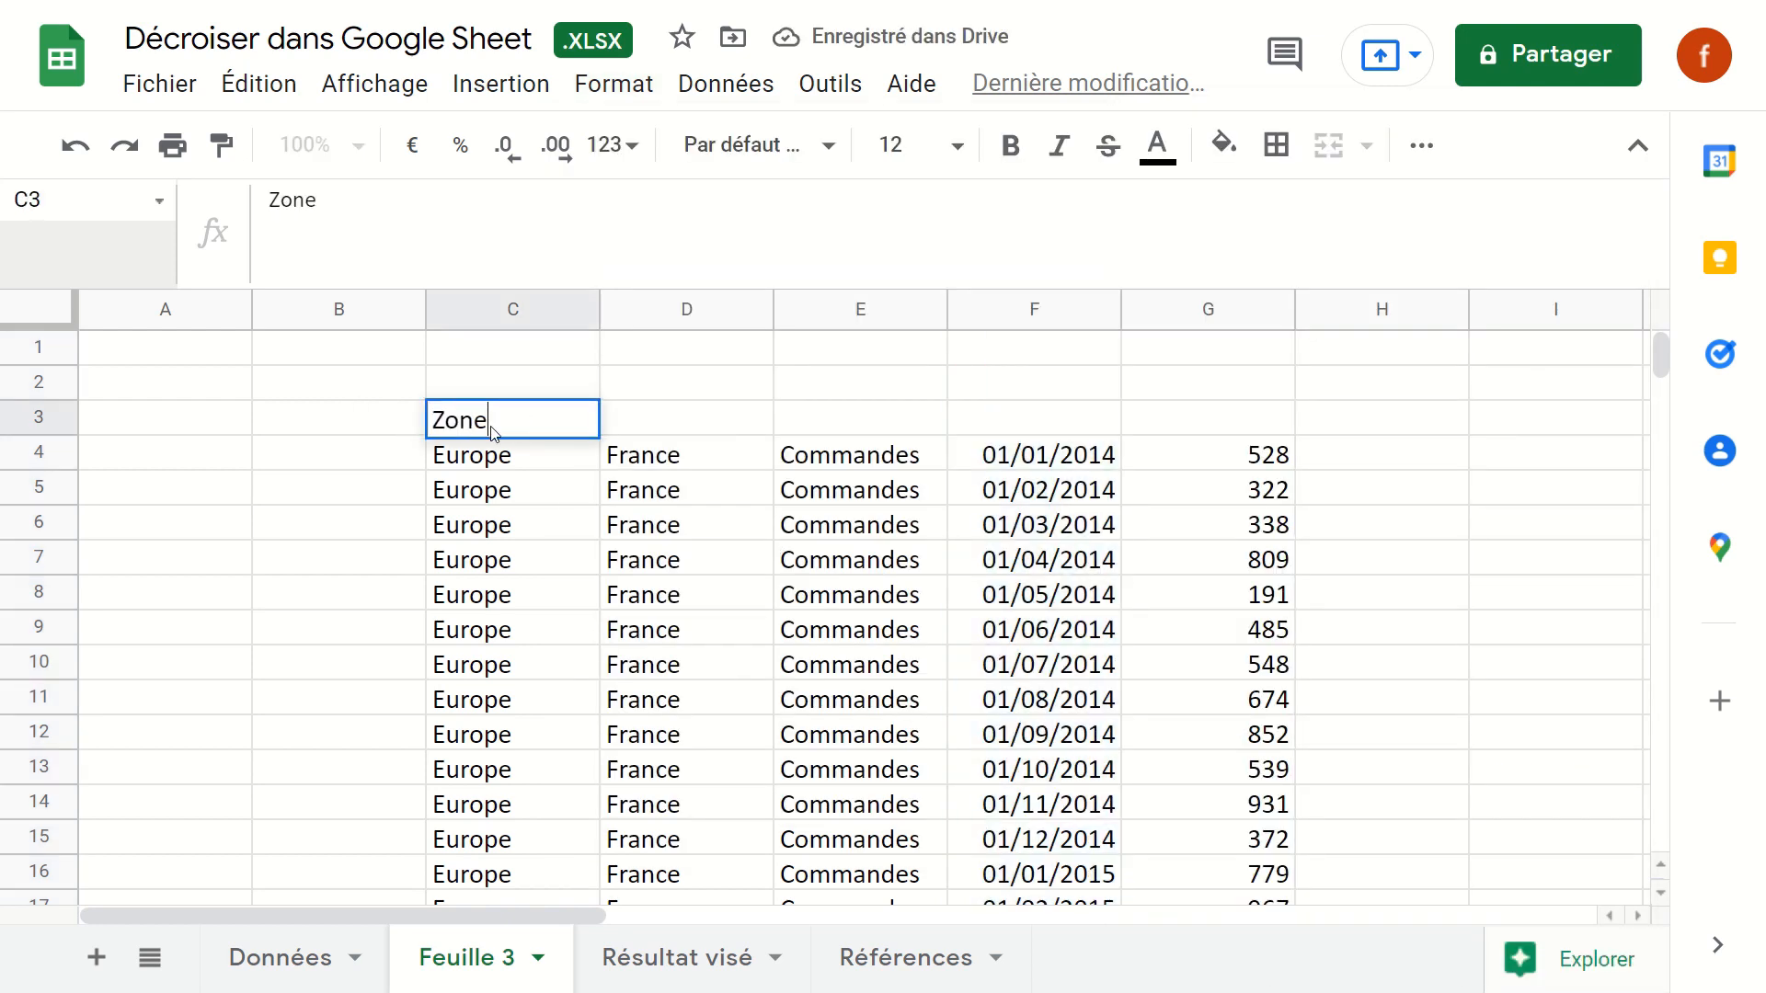
pyautogui.press('Tab')
pyautogui.write('PAys')
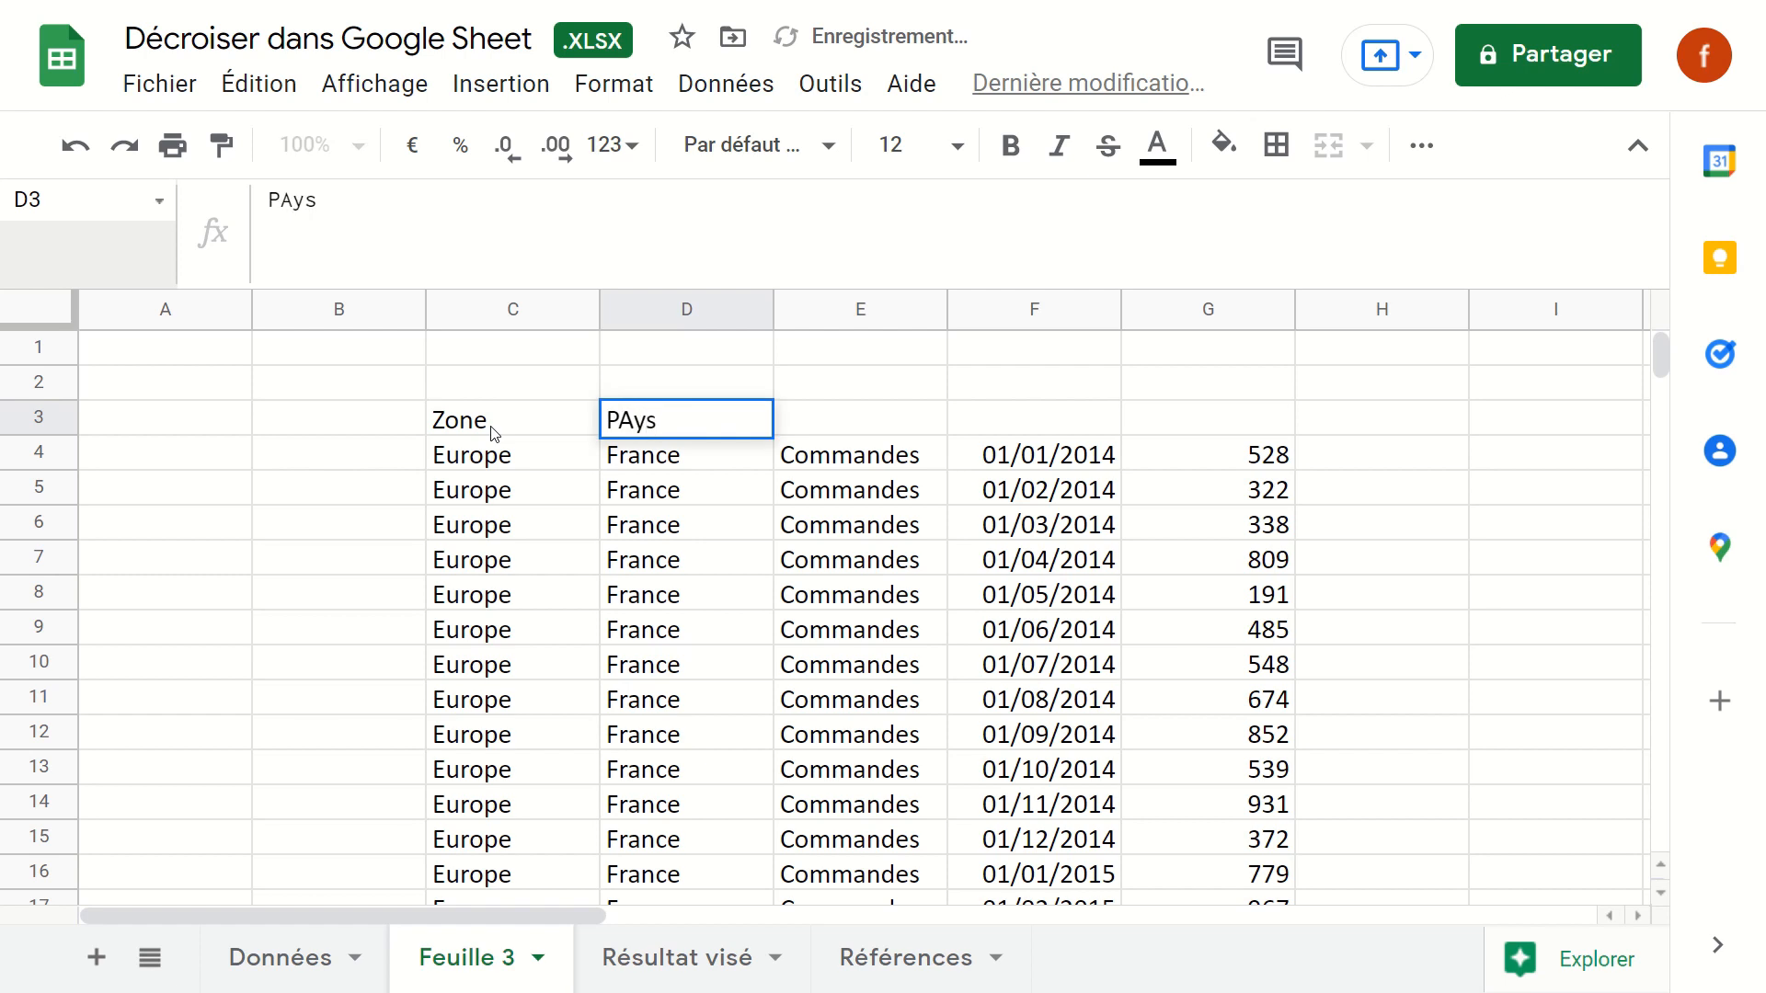
pyautogui.press('Tab')
pyautogui.write('Typ')
pyautogui.press('Tab')
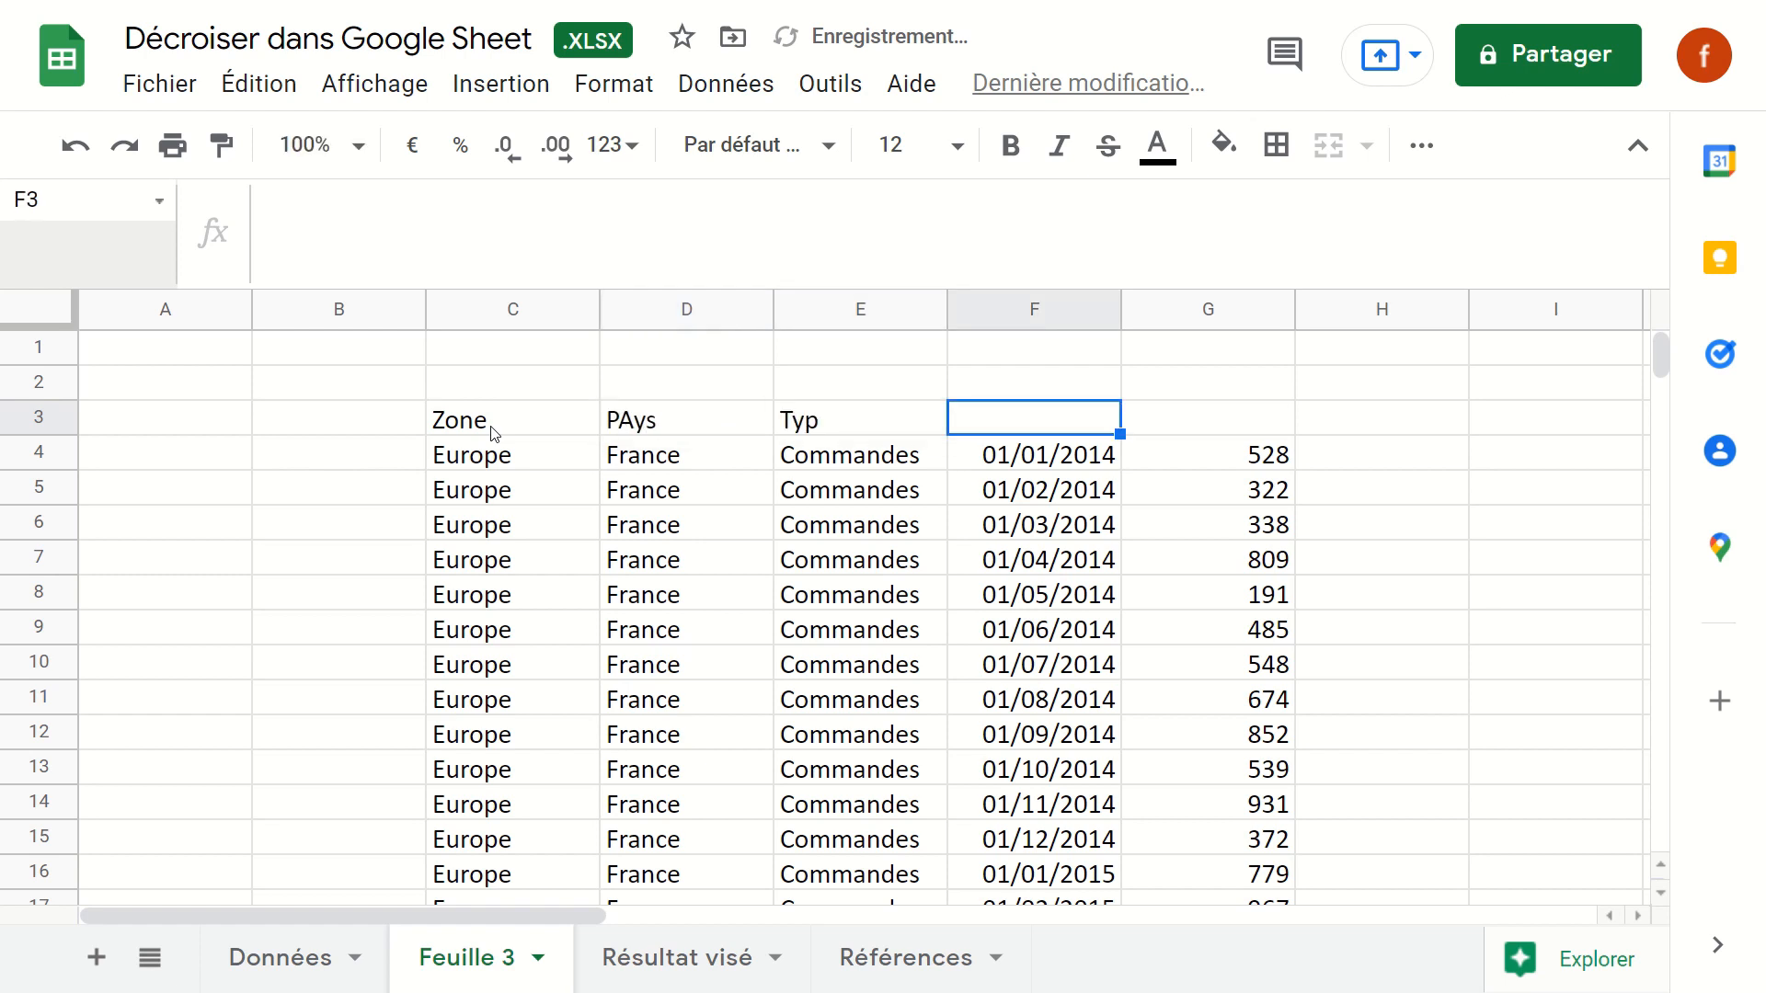
pyautogui.write('Date')
pyautogui.press('Tab')
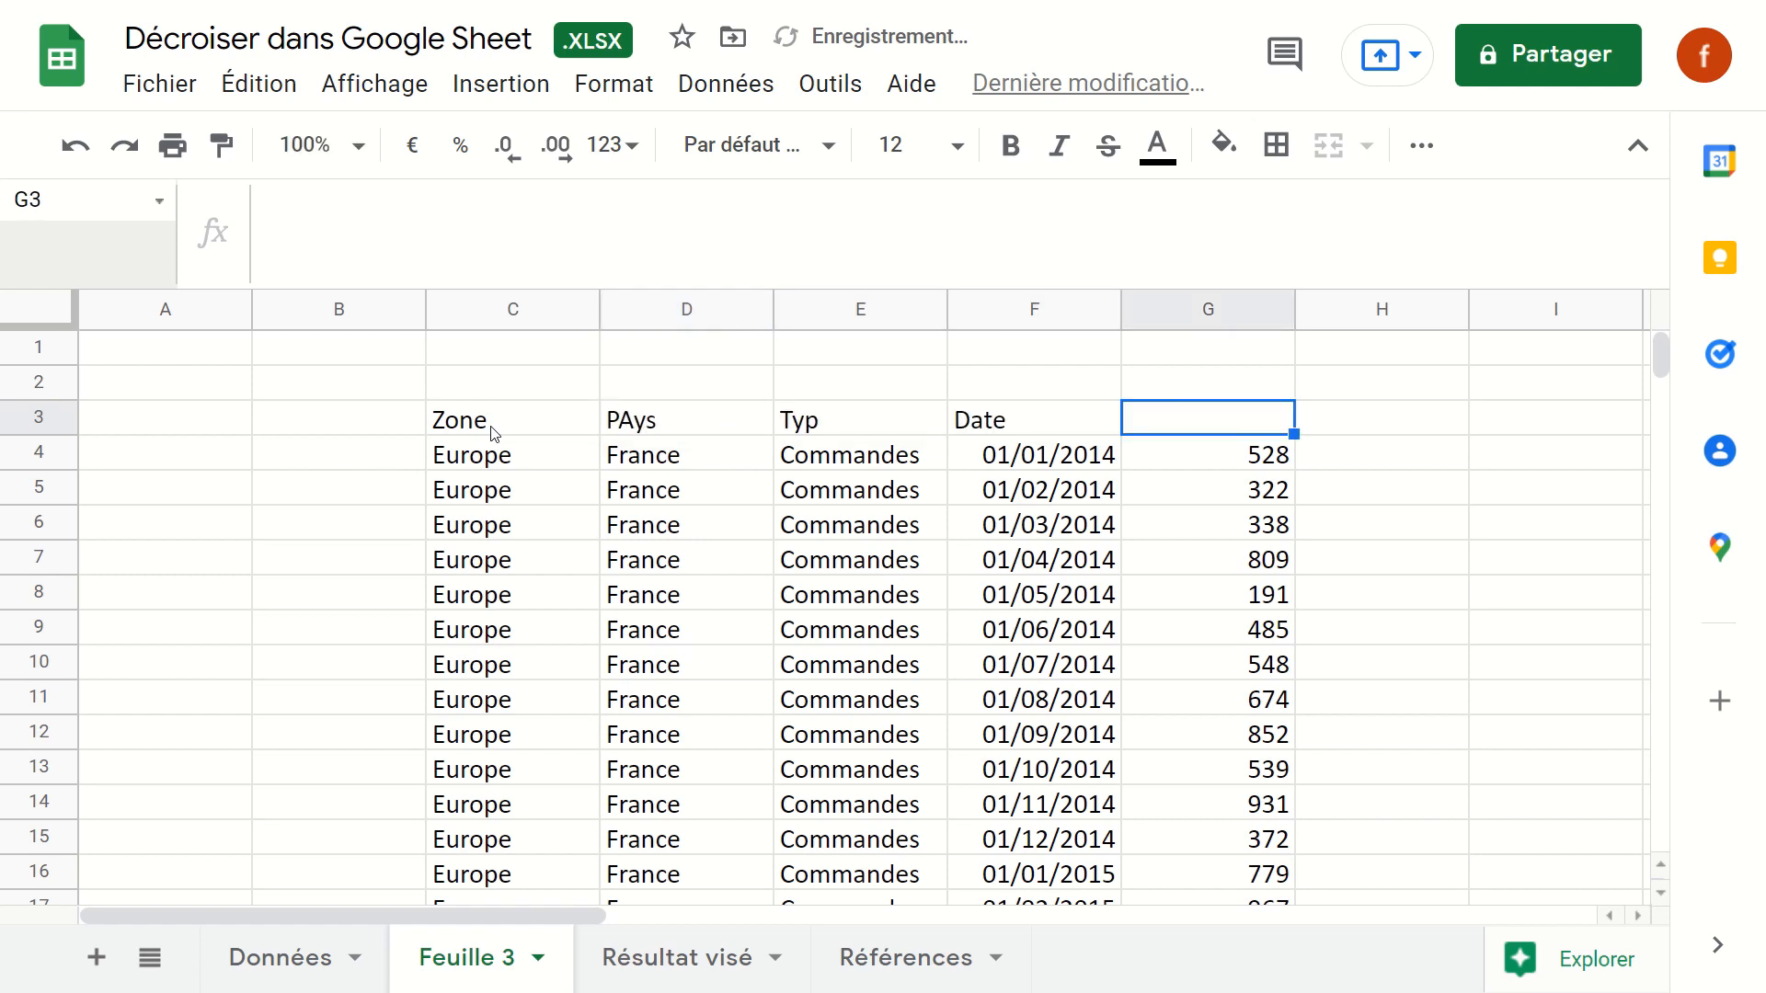
pyautogui.write('Montant')
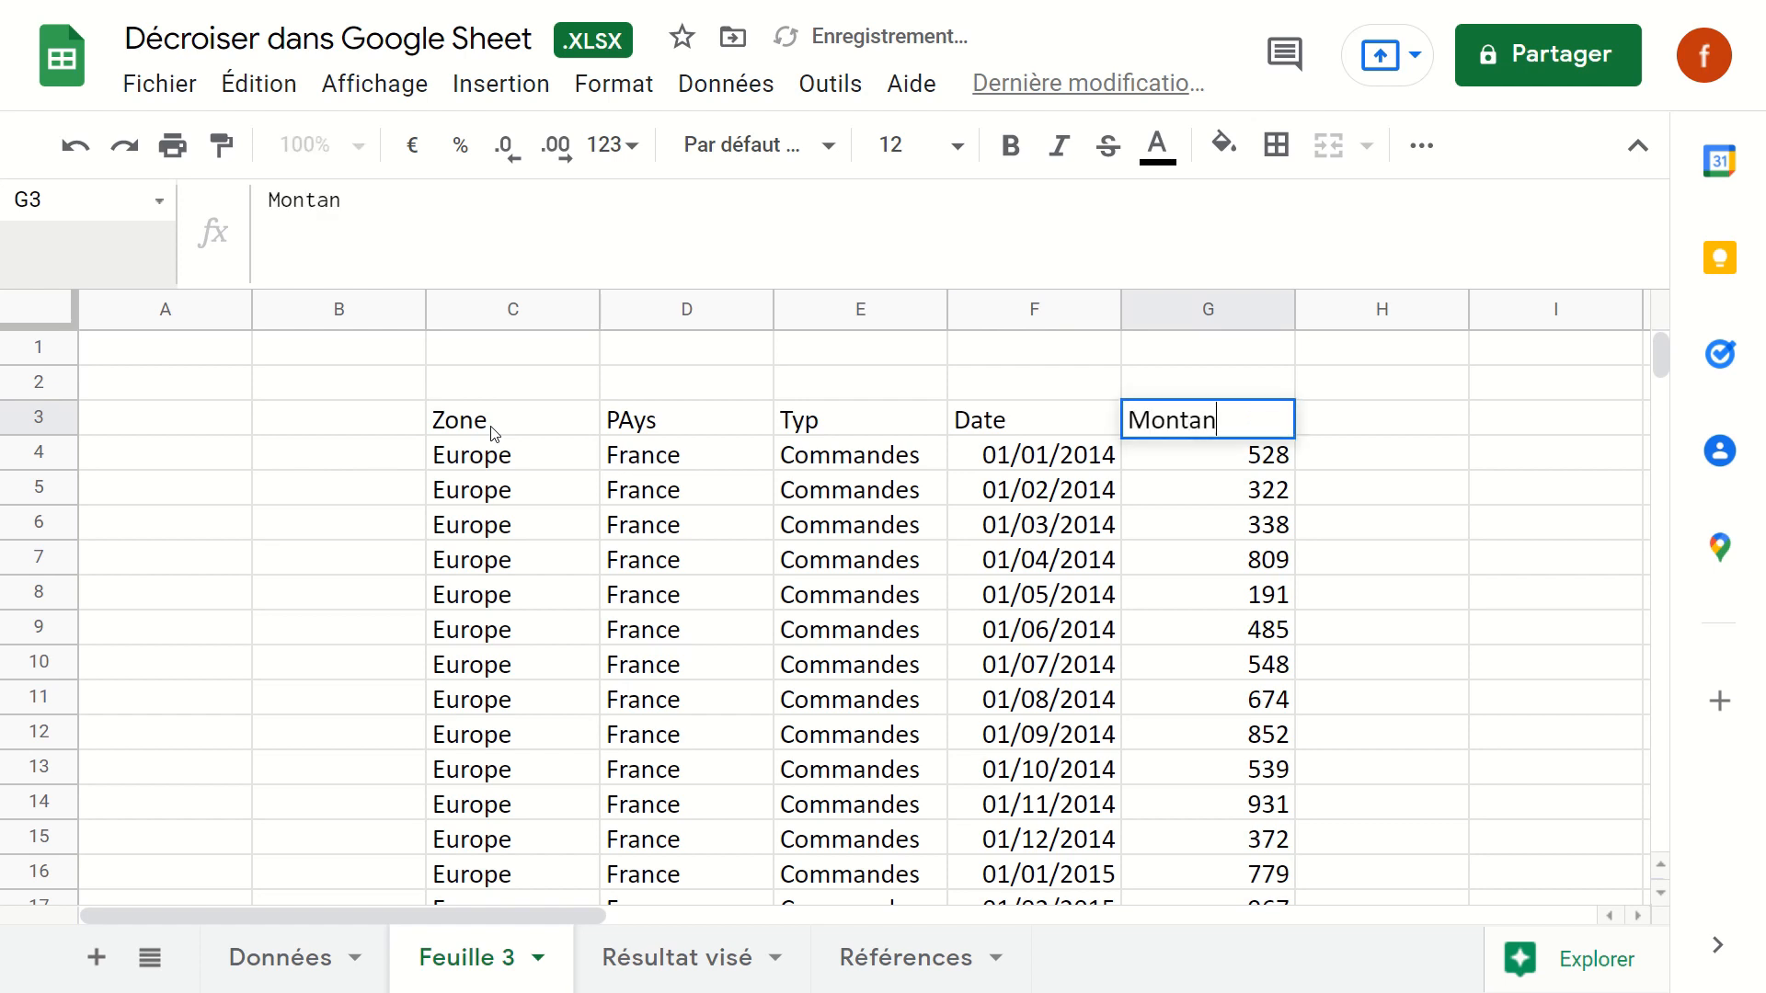
pyautogui.press('Return')
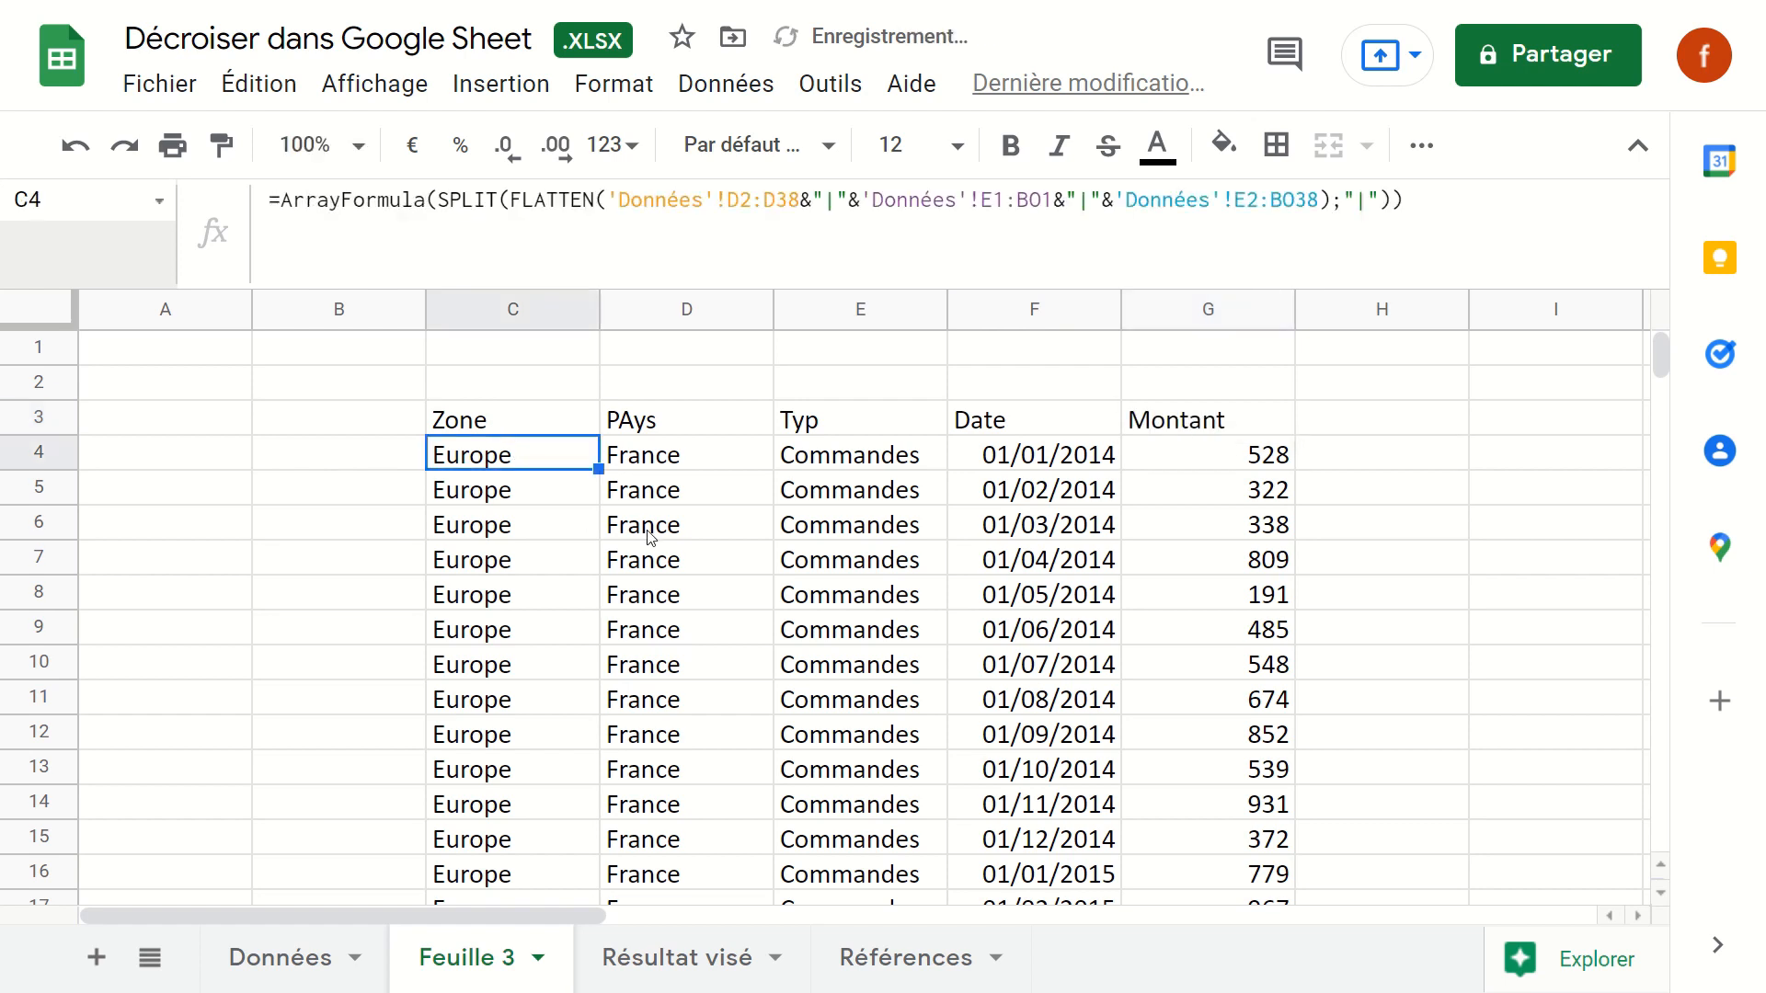